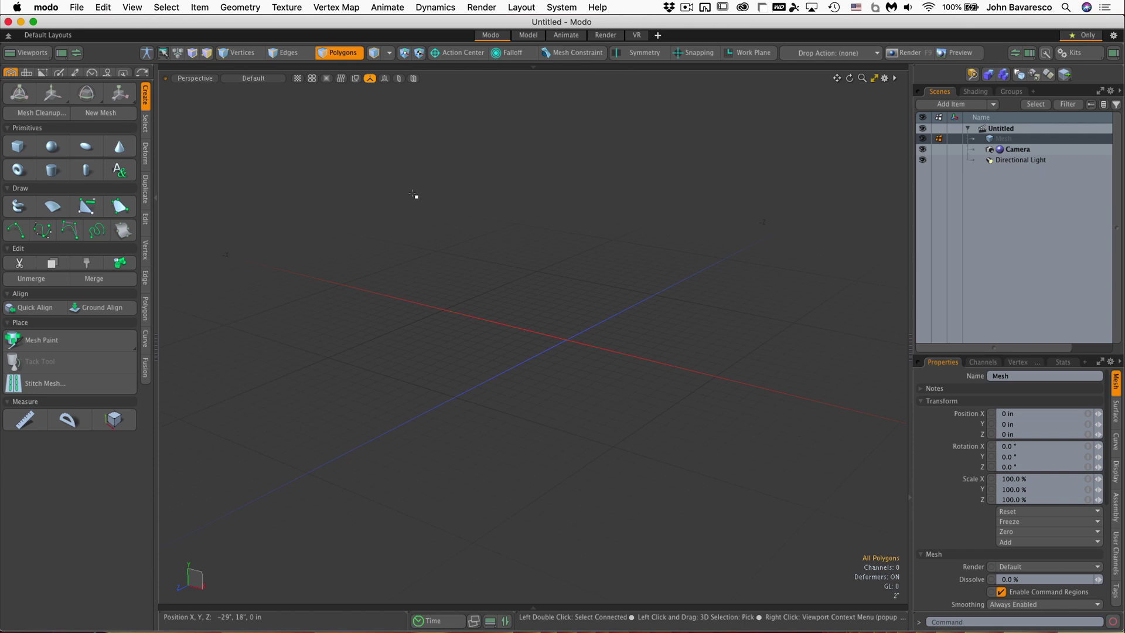
# Add a unit sphere as a new mesh item and convert it to Catmull-Clark subdivision.
pyautogui.press('shift')
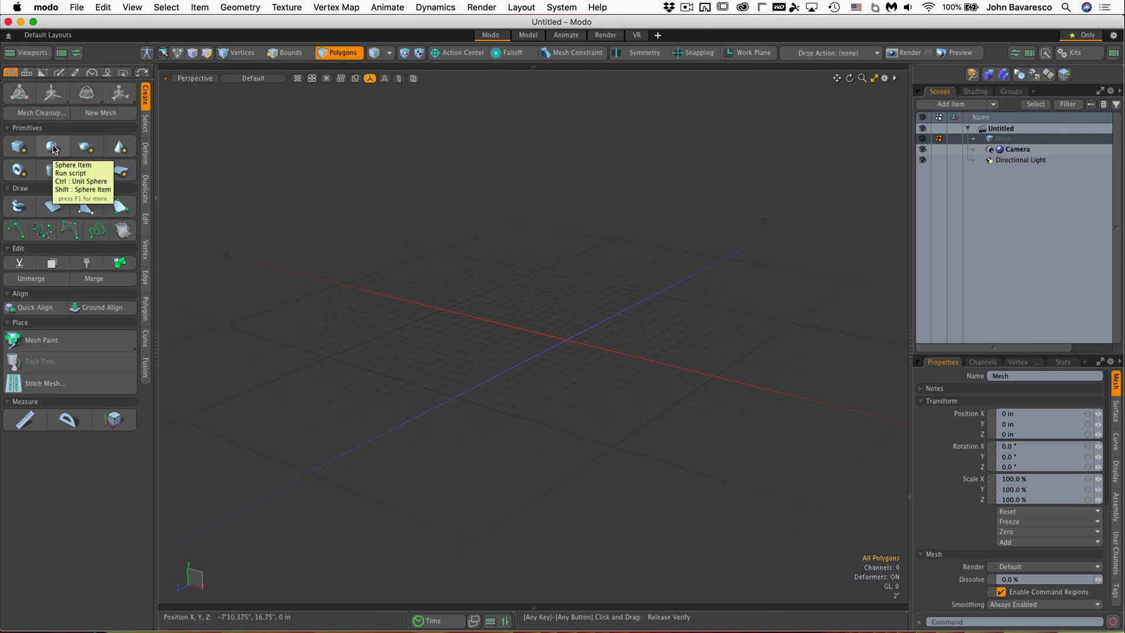
pyautogui.keyDown('ctrl'); pyautogui.click(54, 149); pyautogui.keyUp('ctrl')
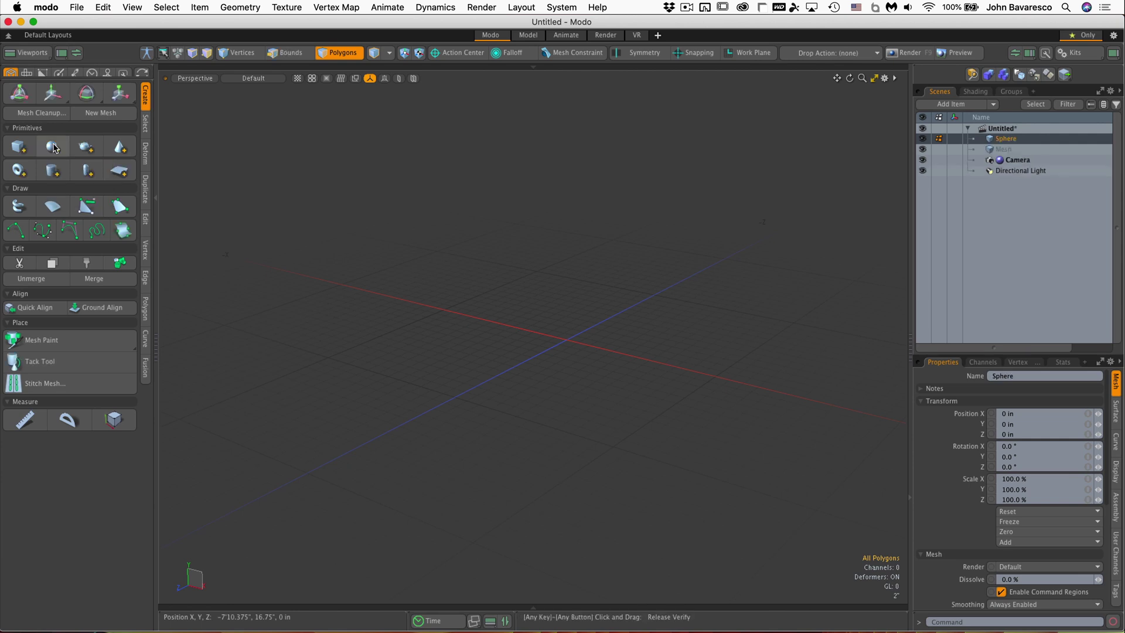
pyautogui.scroll(2, 587, 275)
pyautogui.keyDown('ctrl'); pyautogui.keyDown('alt'); pyautogui.moveTo(586, 274); pyautogui.dragTo(745, 315); pyautogui.keyUp('alt'); pyautogui.keyUp('ctrl')
pyautogui.press('Tab')
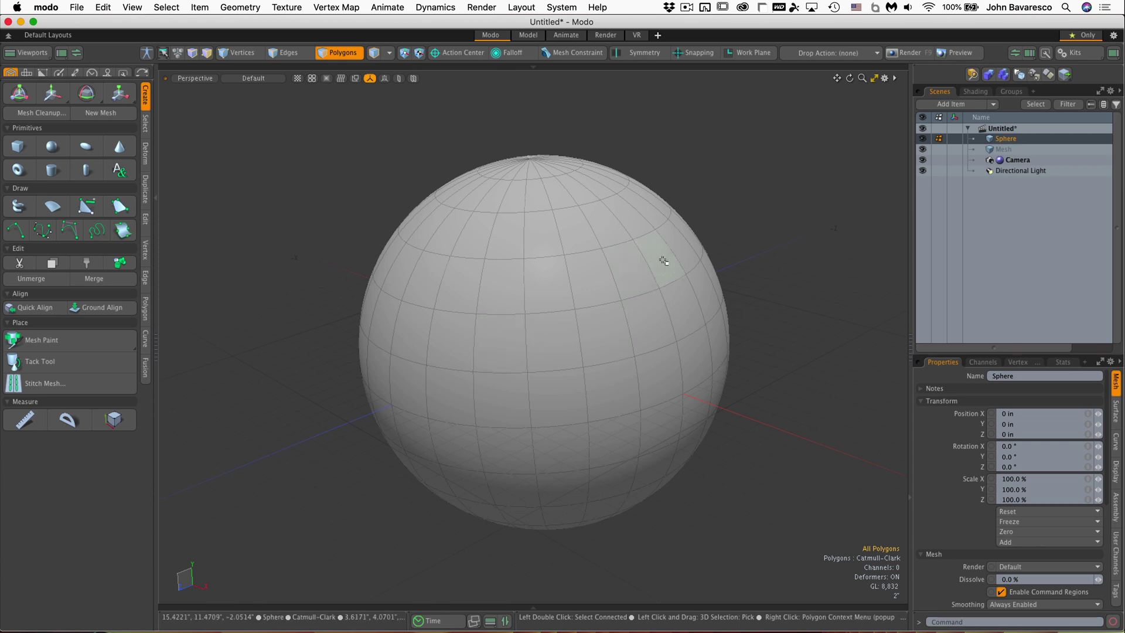
# Scale the sphere down uniformly to about 9.84 inches across, checking its size with the Dimensions tool.
pyautogui.press('y')
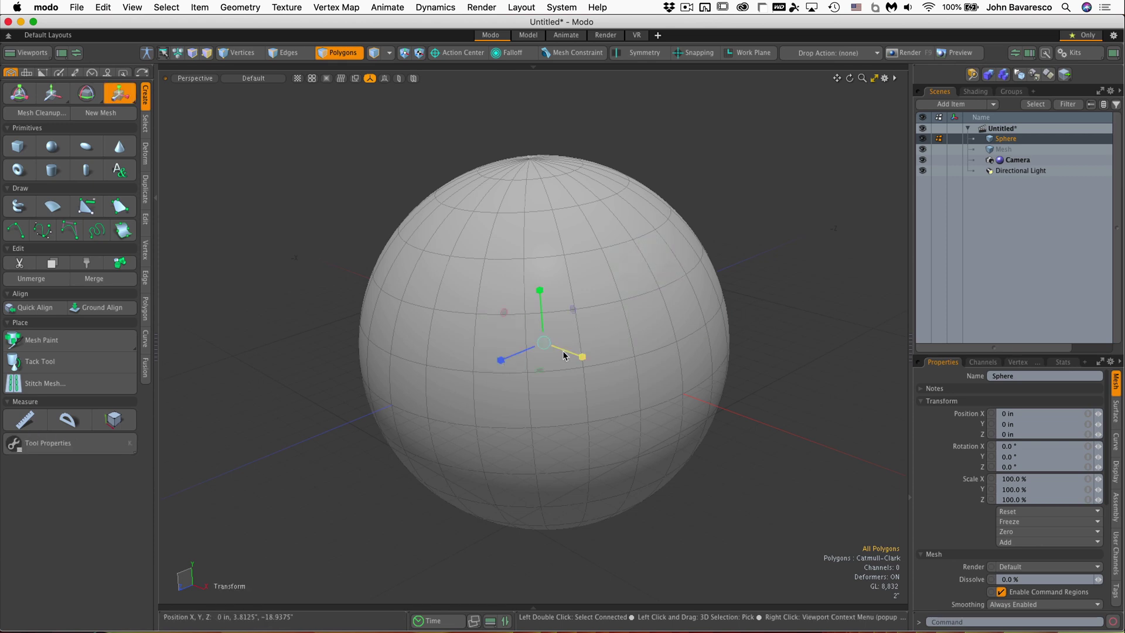
pyautogui.click(113, 420)
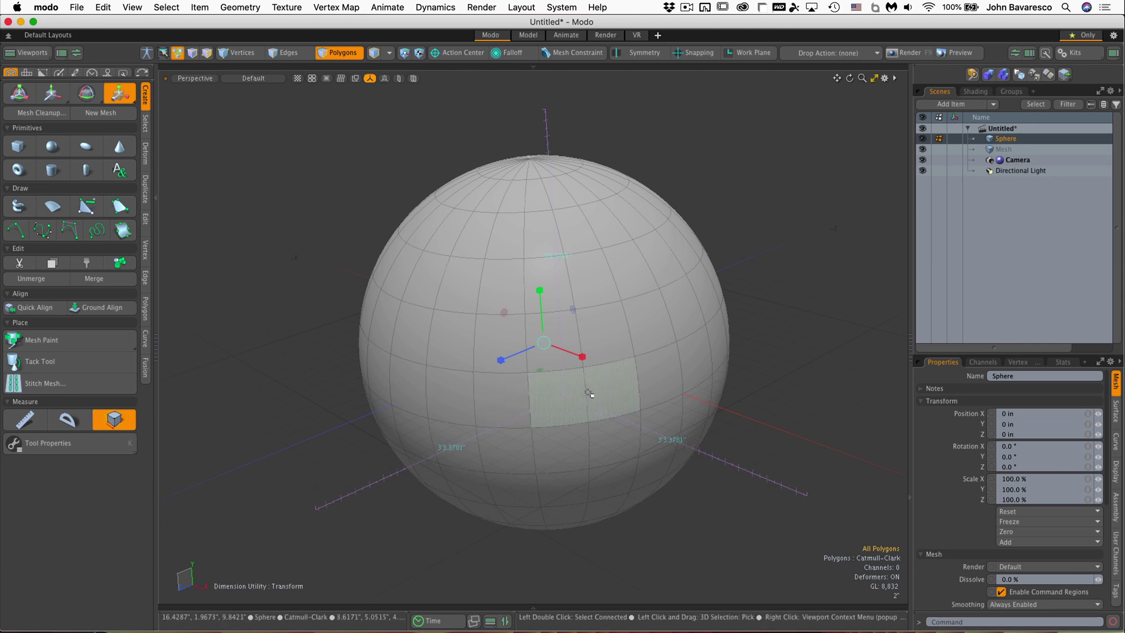
pyautogui.moveTo(545, 344); pyautogui.dragTo(475, 351)
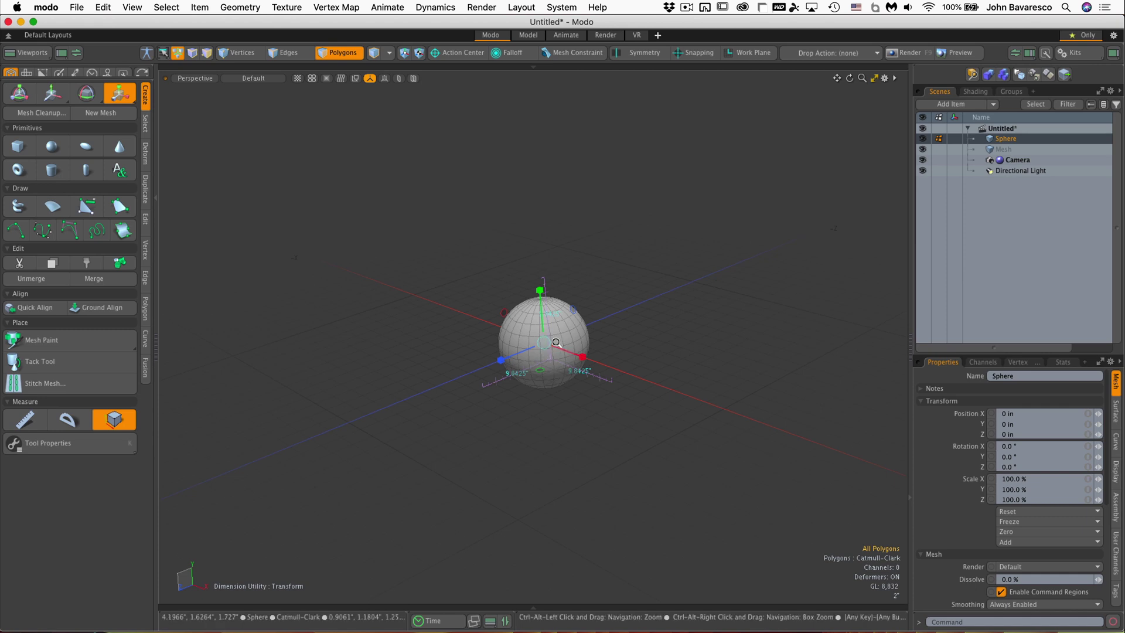
pyautogui.moveTo(554, 350)
pyautogui.keyDown('ctrl'); pyautogui.keyDown('alt'); pyautogui.mouseDown()
pyautogui.moveTo(703, 293)
pyautogui.moveTo(555, 368)
pyautogui.mouseUp(); pyautogui.keyUp('alt'); pyautogui.keyUp('ctrl')
pyautogui.keyDown('alt'); pyautogui.keyDown('shift'); pyautogui.moveTo(555, 368); pyautogui.dragTo(498, 348); pyautogui.keyUp('shift'); pyautogui.keyUp('alt')
pyautogui.press('space')
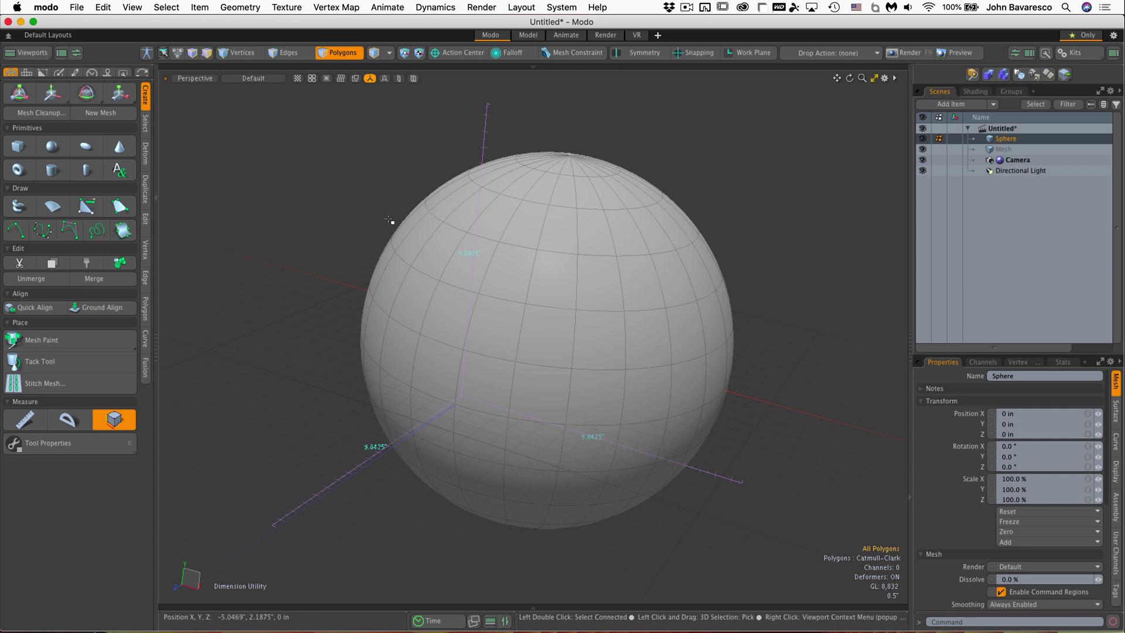
pyautogui.click(113, 420)
pyautogui.keyDown('ctrl'); pyautogui.keyDown('alt'); pyautogui.moveTo(667, 279); pyautogui.dragTo(443, 332); pyautogui.keyUp('alt'); pyautogui.keyUp('ctrl')
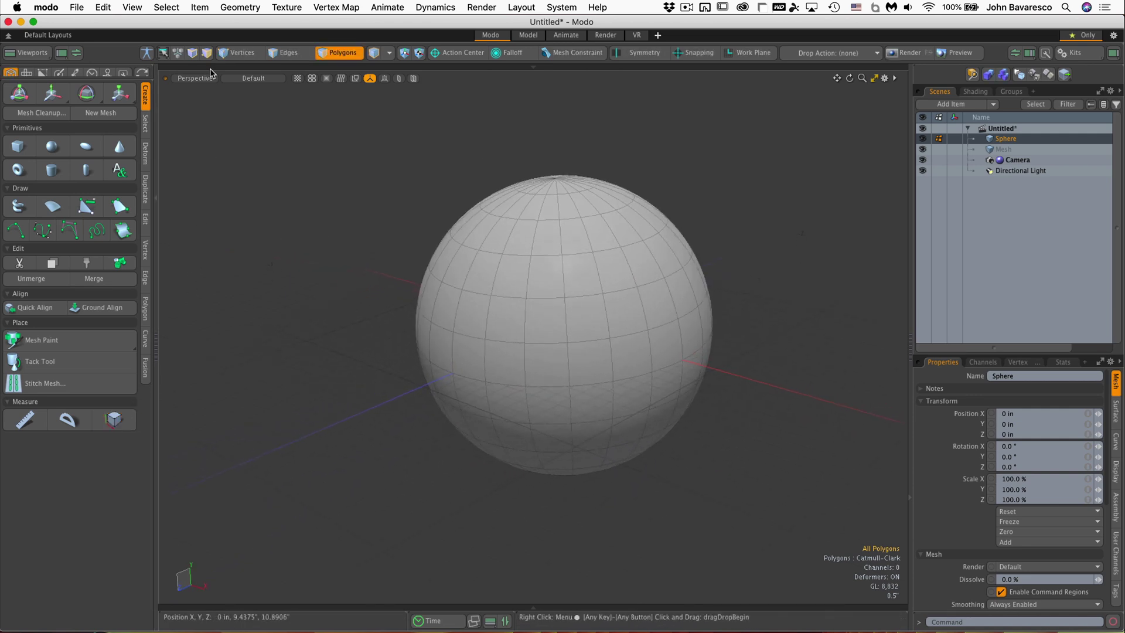
# Select the horizontal edge loop on the sphere's upper half and deselect two adjacent edges at the front.
pyautogui.click(288, 52)
pyautogui.doubleClick(535, 299)
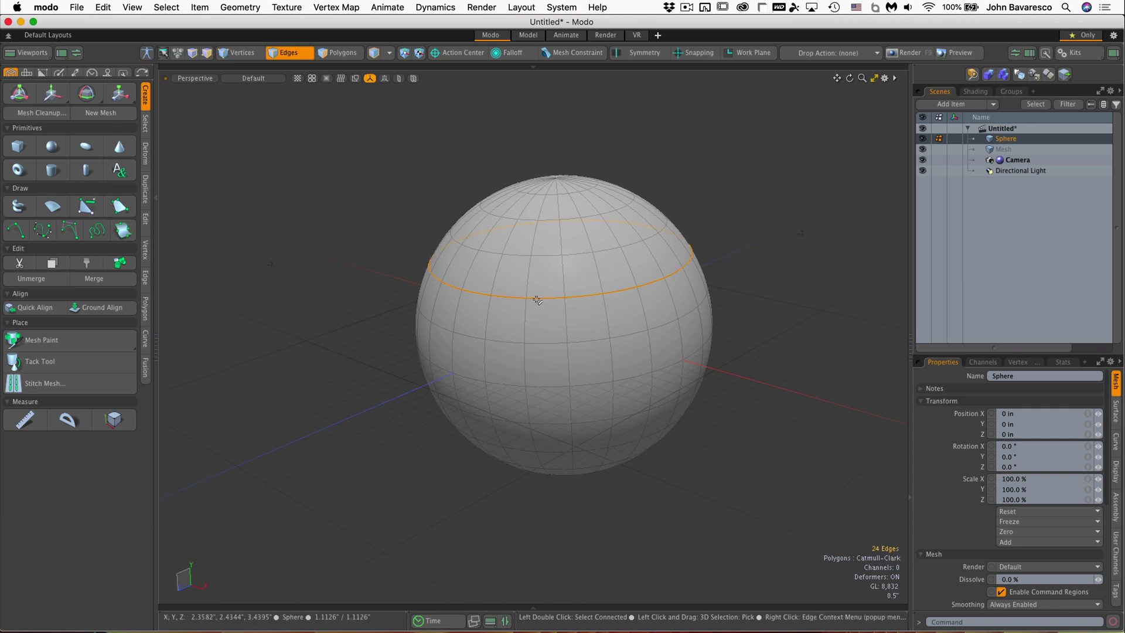
pyautogui.keyDown('ctrl'); pyautogui.keyDown('alt'); pyautogui.moveTo(595, 306); pyautogui.dragTo(667, 317); pyautogui.keyUp('alt'); pyautogui.keyUp('ctrl')
pyautogui.keyDown('ctrl'); pyautogui.click(590, 286); pyautogui.keyUp('ctrl')
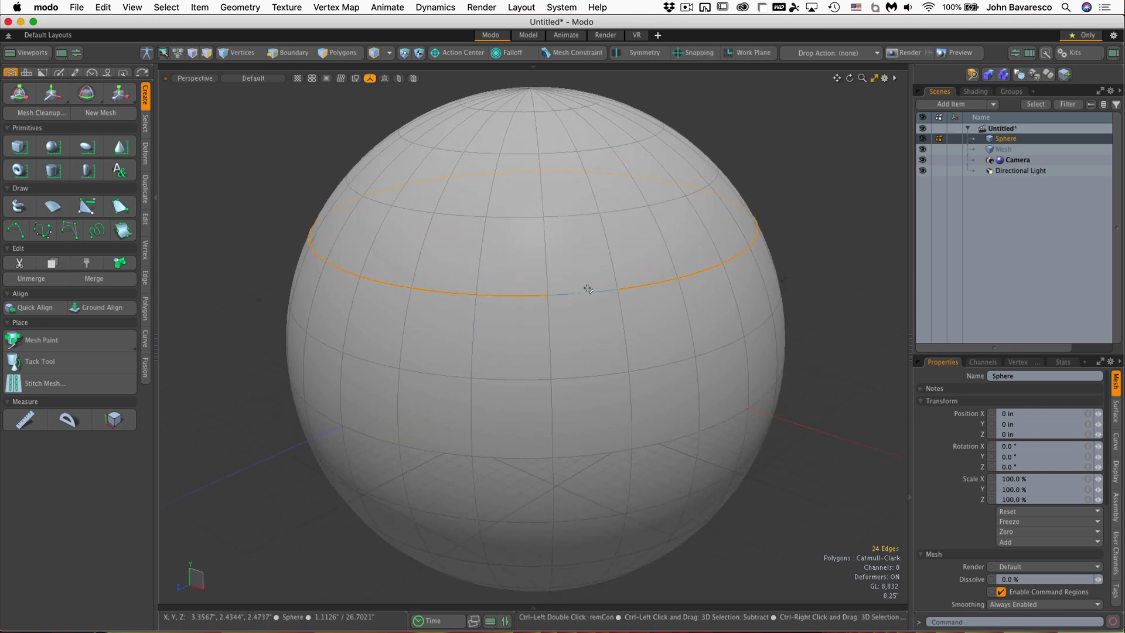
pyautogui.press('super+z')
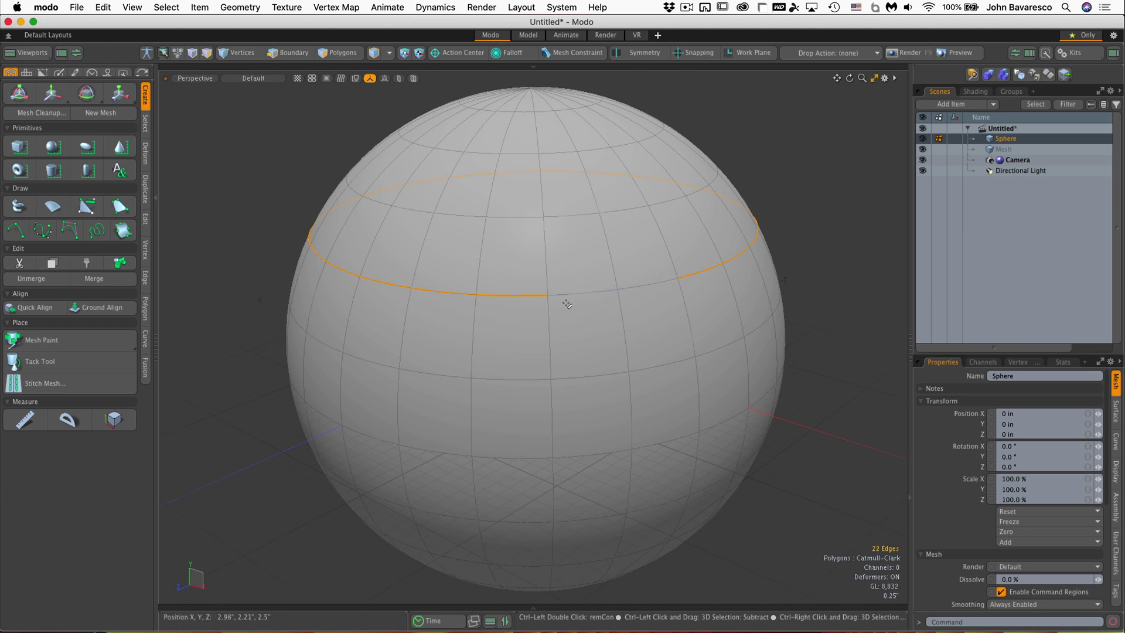
# Bridge the gap in the edge selection with a rectangular notch two polygons wide and one row deep.
pyautogui.keyDown('shift'); pyautogui.click(549, 321); pyautogui.keyUp('shift')
pyautogui.keyDown('shift'); pyautogui.click(580, 376); pyautogui.keyUp('shift')
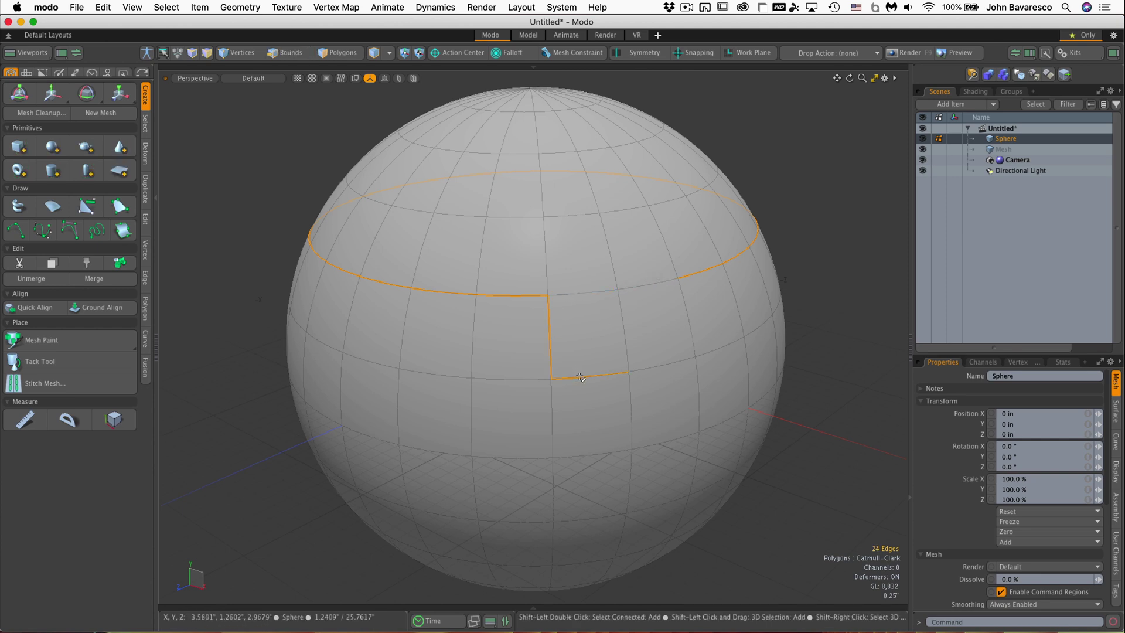
pyautogui.keyDown('shift'); pyautogui.click(648, 369); pyautogui.keyUp('shift')
pyautogui.keyDown('shift'); pyautogui.click(688, 317); pyautogui.keyUp('shift')
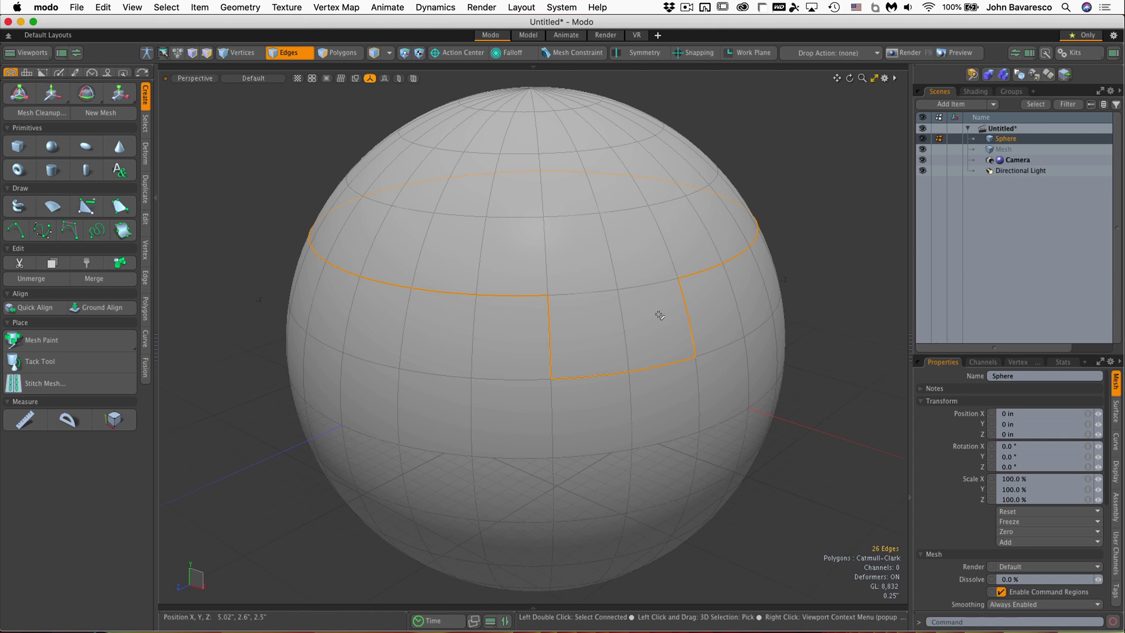
# Create a stitch mesh from a stitch preset, with curve source Selected Edges (Procedural) and the FAT 2.5mm Stitch preset.
pyautogui.keyDown('ctrl'); pyautogui.keyDown('alt'); pyautogui.moveTo(627, 323); pyautogui.dragTo(521, 261); pyautogui.keyUp('alt'); pyautogui.keyUp('ctrl')
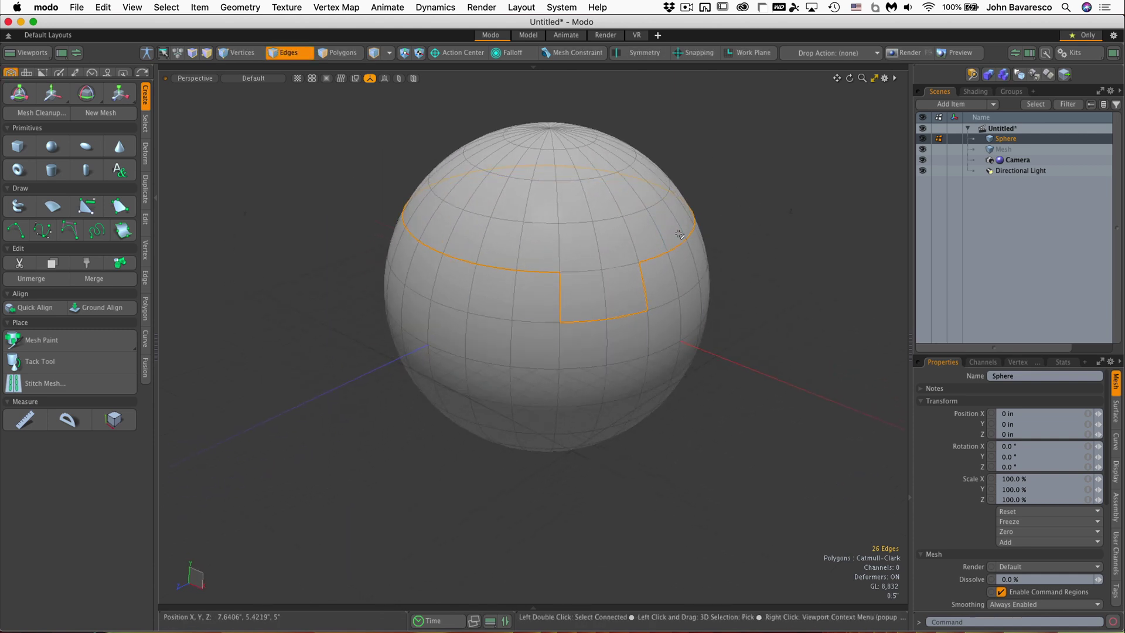
pyautogui.keyDown('alt'); pyautogui.keyDown('shift'); pyautogui.moveTo(283, 407); pyautogui.dragTo(228, 463); pyautogui.keyUp('shift'); pyautogui.keyUp('alt')
pyautogui.keyDown('ctrl'); pyautogui.keyDown('alt'); pyautogui.moveTo(227, 463); pyautogui.dragTo(211, 517); pyautogui.keyUp('alt'); pyautogui.keyUp('ctrl')
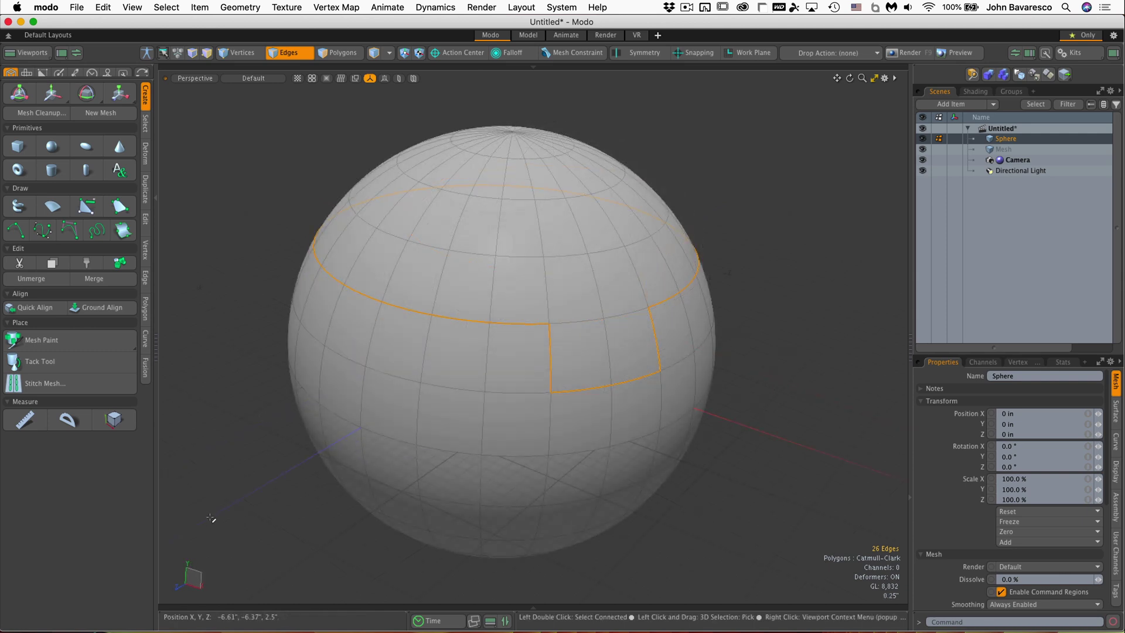
pyautogui.click(63, 388)
pyautogui.moveTo(351, 320); pyautogui.dragTo(359, 146)
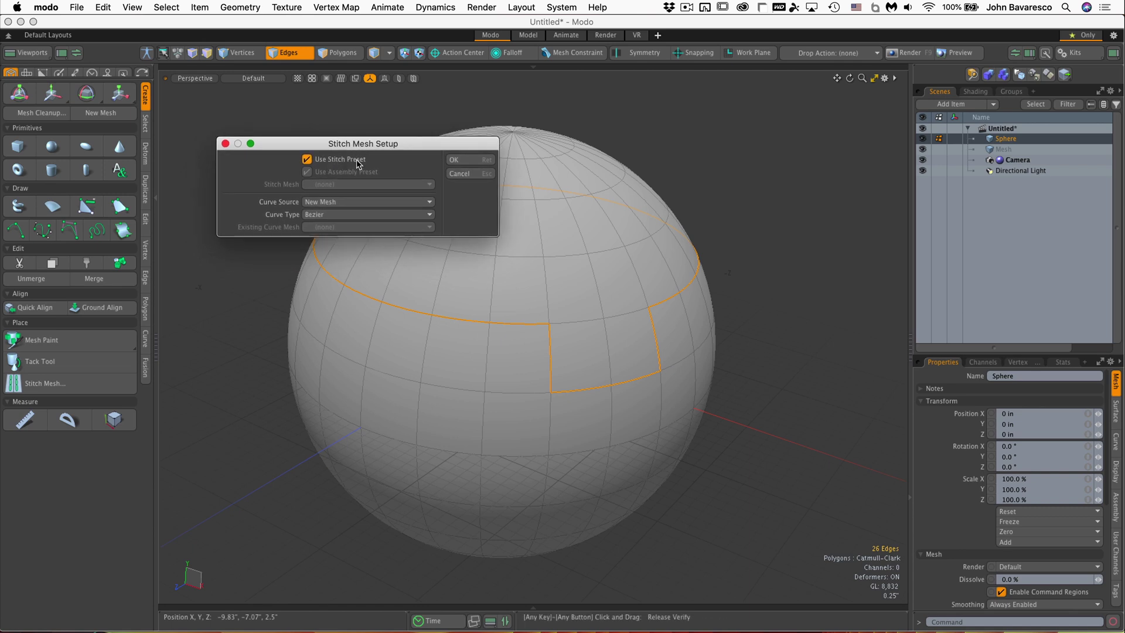
pyautogui.click(355, 208)
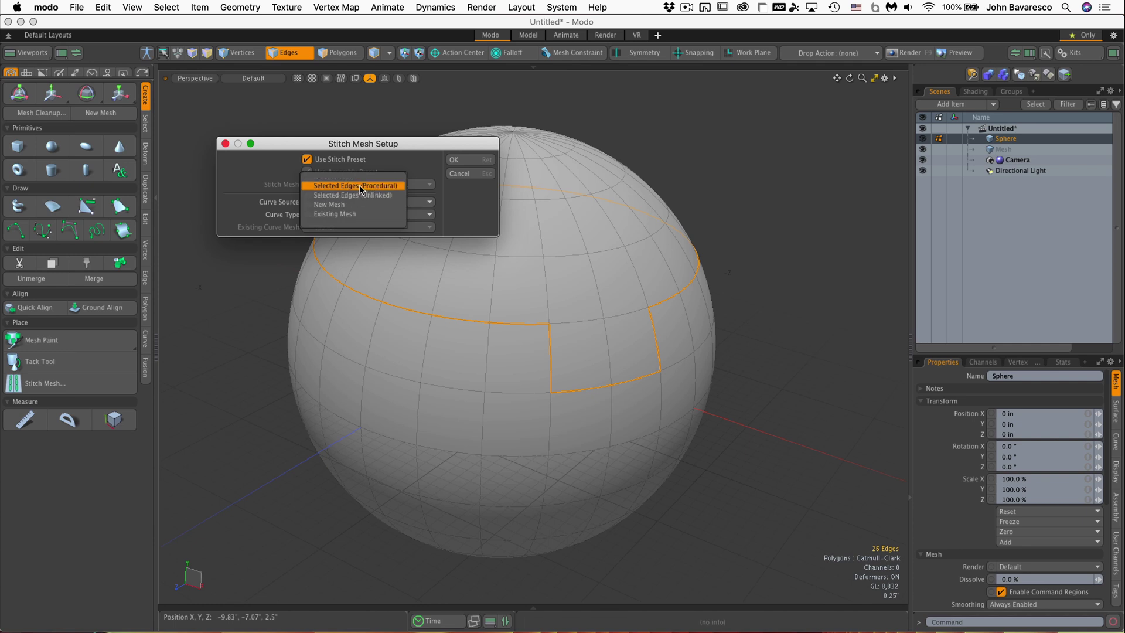
pyautogui.click(361, 186)
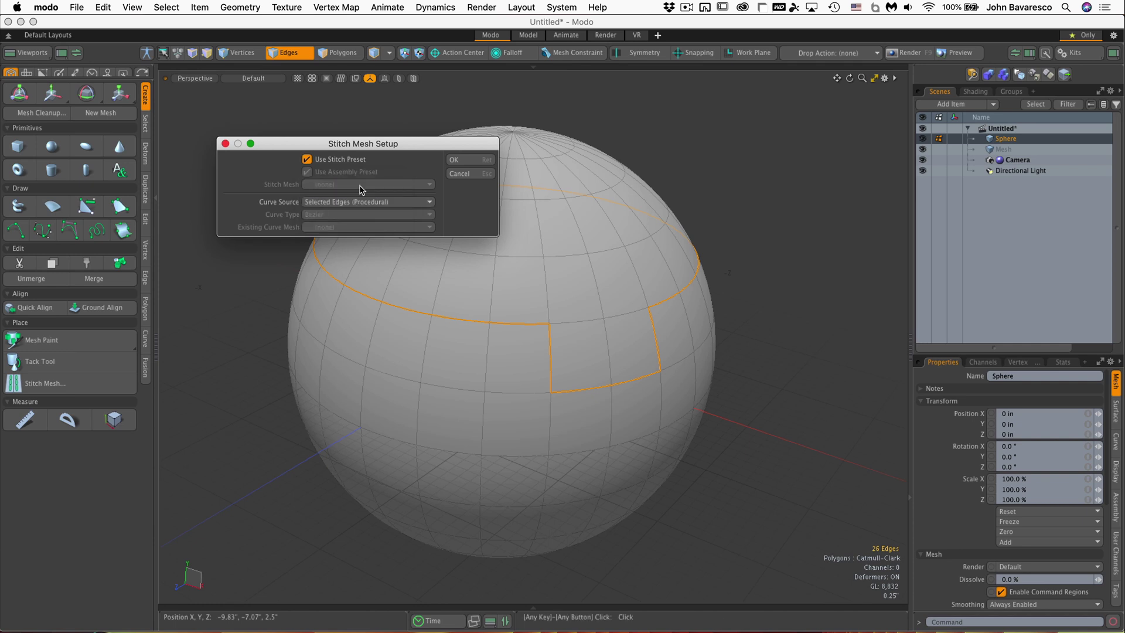
pyautogui.click(461, 161)
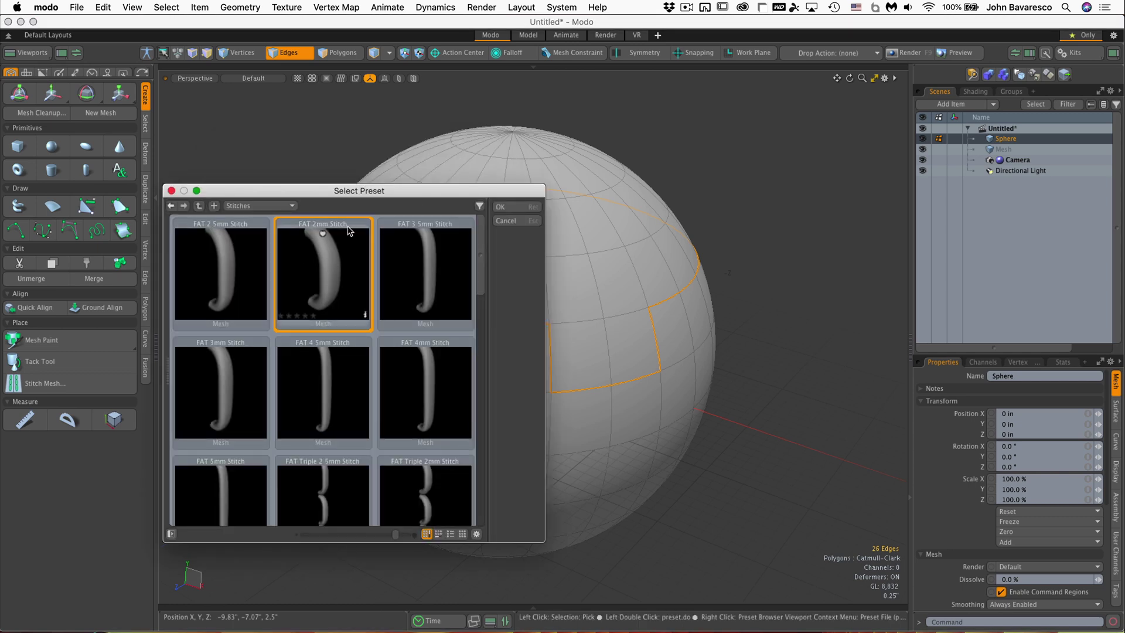
pyautogui.click(218, 290)
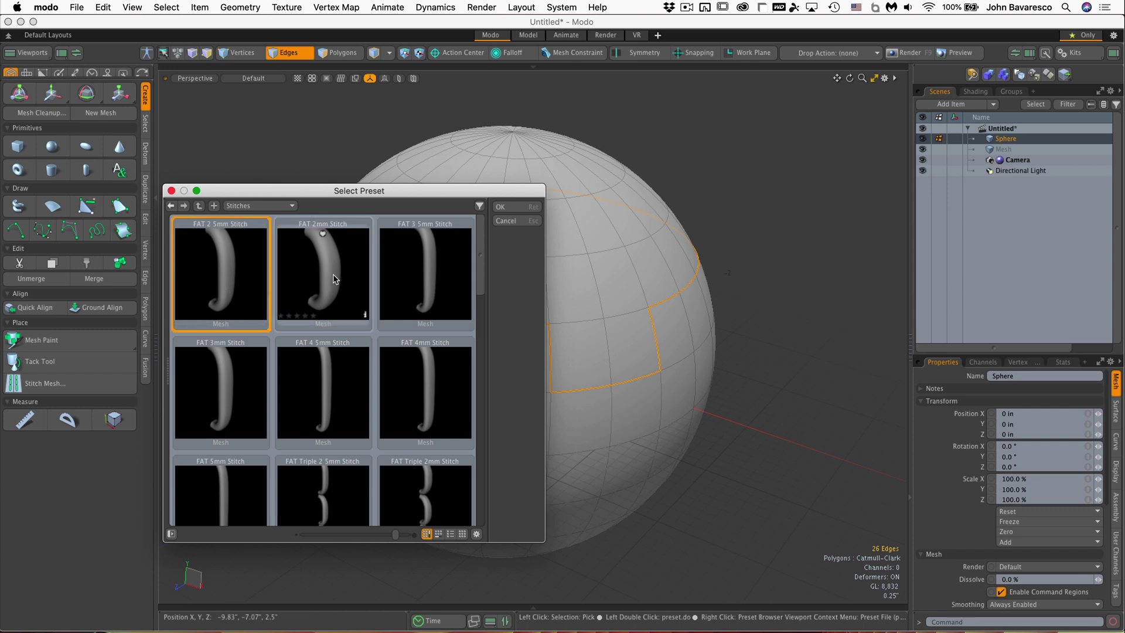
pyautogui.click(512, 215)
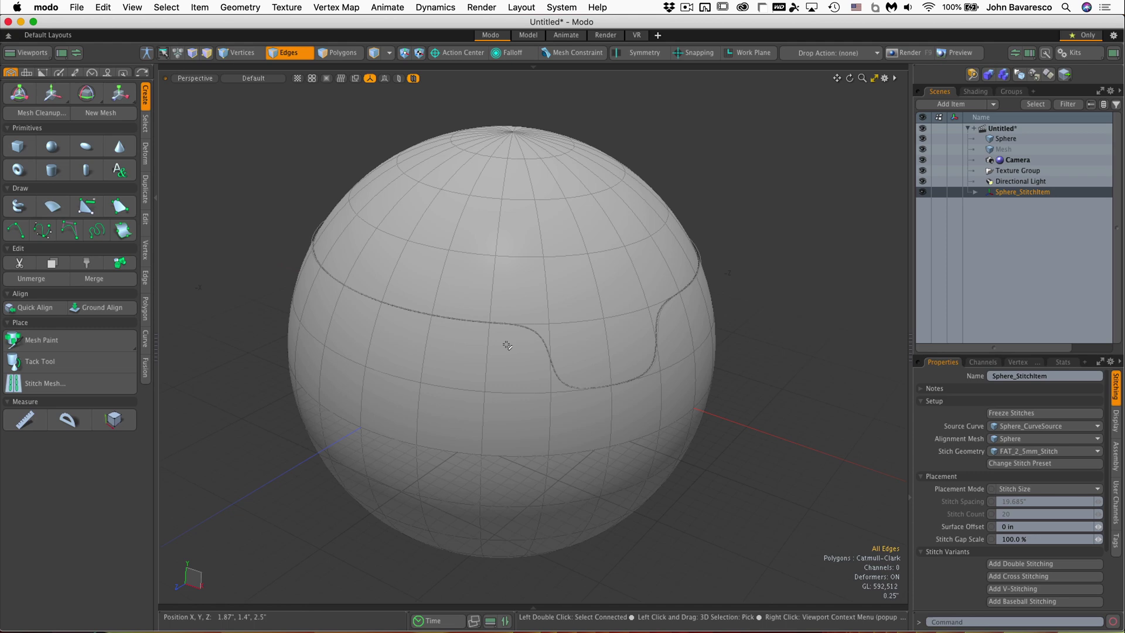
# Examine the stitches up close where they follow the notched seam around the sphere.
pyautogui.scroll(5, 509, 344)
pyautogui.keyDown('alt'); pyautogui.moveTo(592, 314); pyautogui.dragTo(445, 346); pyautogui.keyUp('alt')
pyautogui.keyDown('alt'); pyautogui.moveTo(592, 343); pyautogui.dragTo(373, 423); pyautogui.keyUp('alt')
pyautogui.press('2')
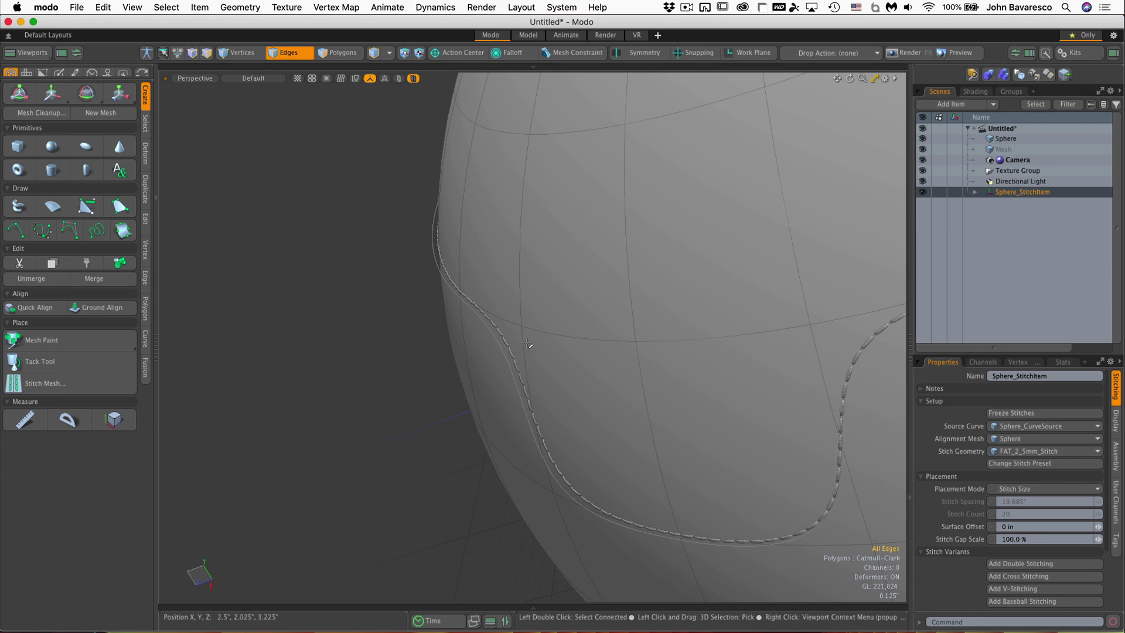
pyautogui.scroll(-5, 498, 346)
pyautogui.keyDown('alt'); pyautogui.moveTo(460, 348); pyautogui.dragTo(610, 311); pyautogui.keyUp('alt')
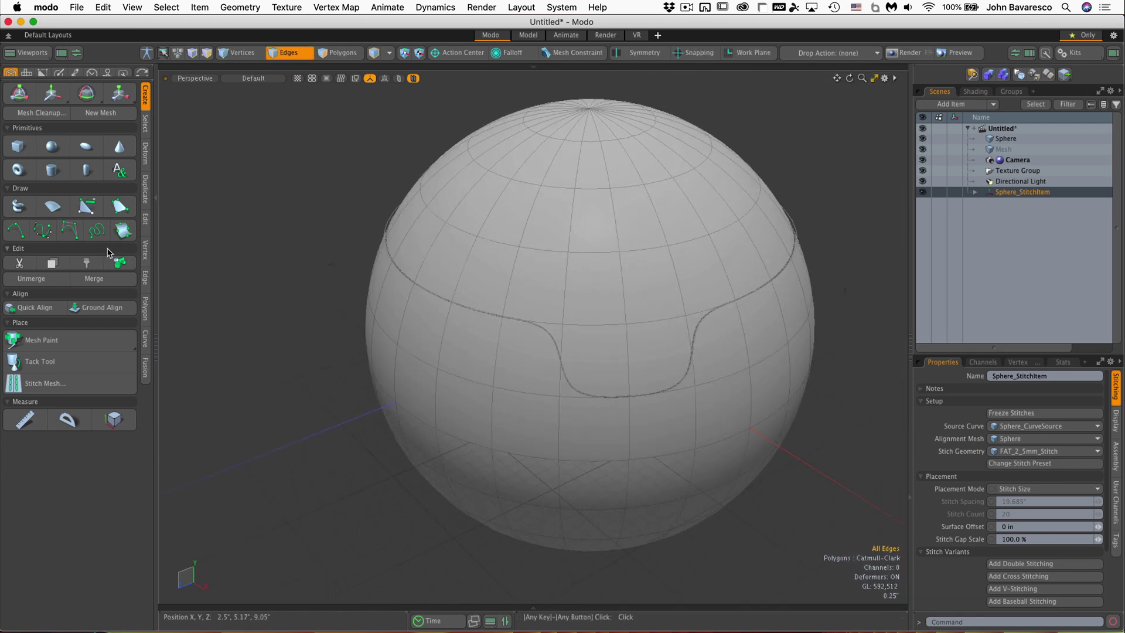
pyautogui.click(75, 233)
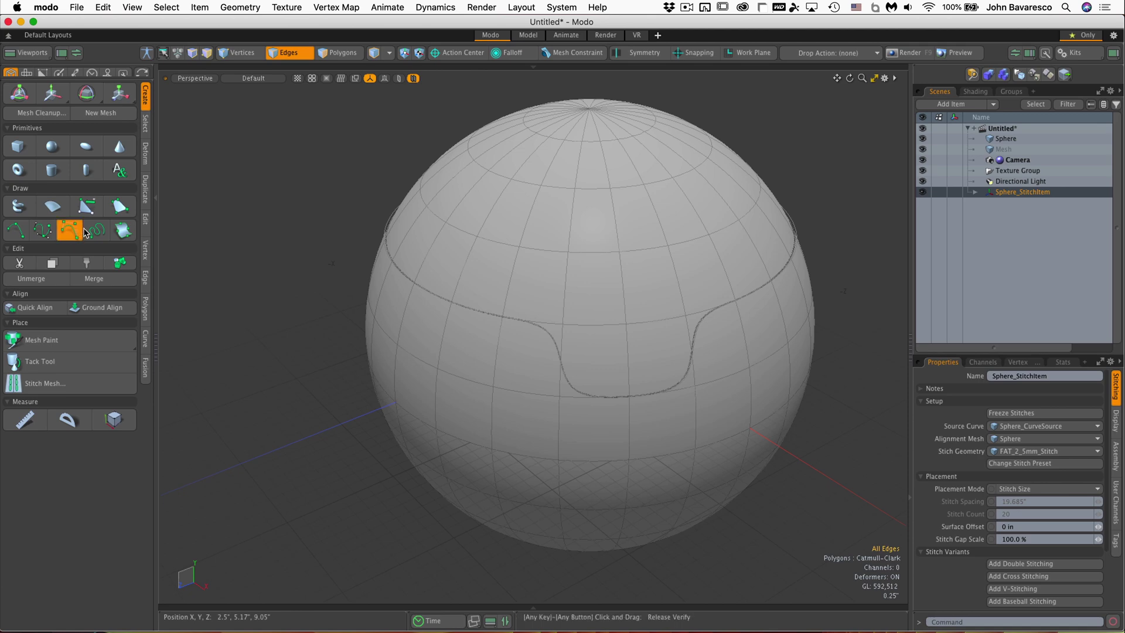
pyautogui.click(70, 229)
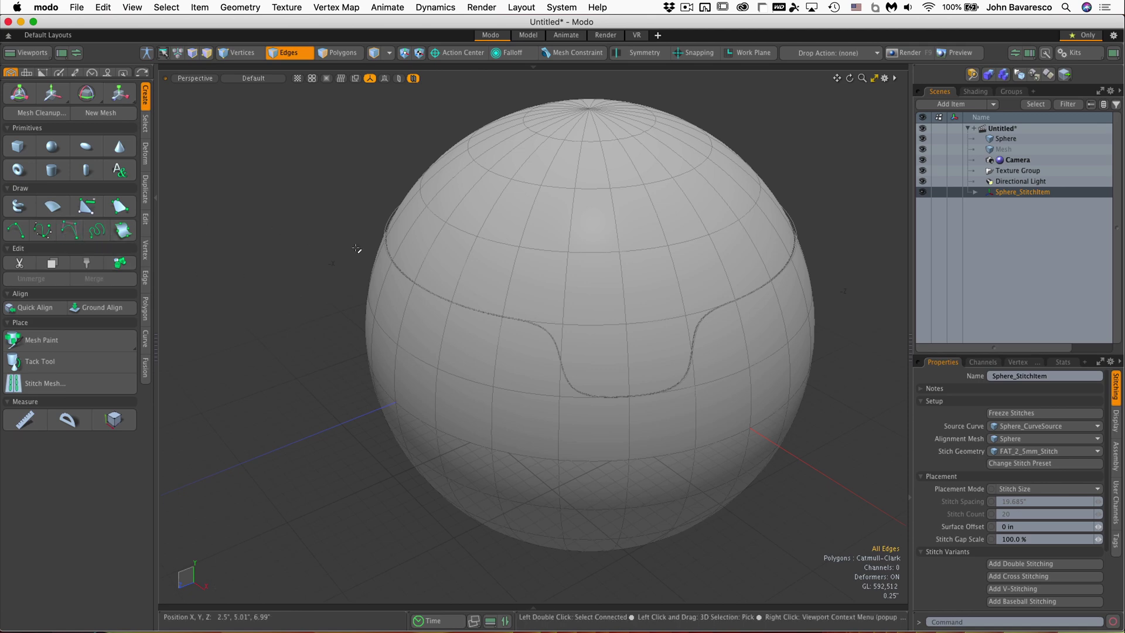
# Expand Sphere_StitchItem and highlight the full Sphere_CurveSource curve to examine the seam's path, and switch to polygon selection.
pyautogui.scroll(5, 600, 264)
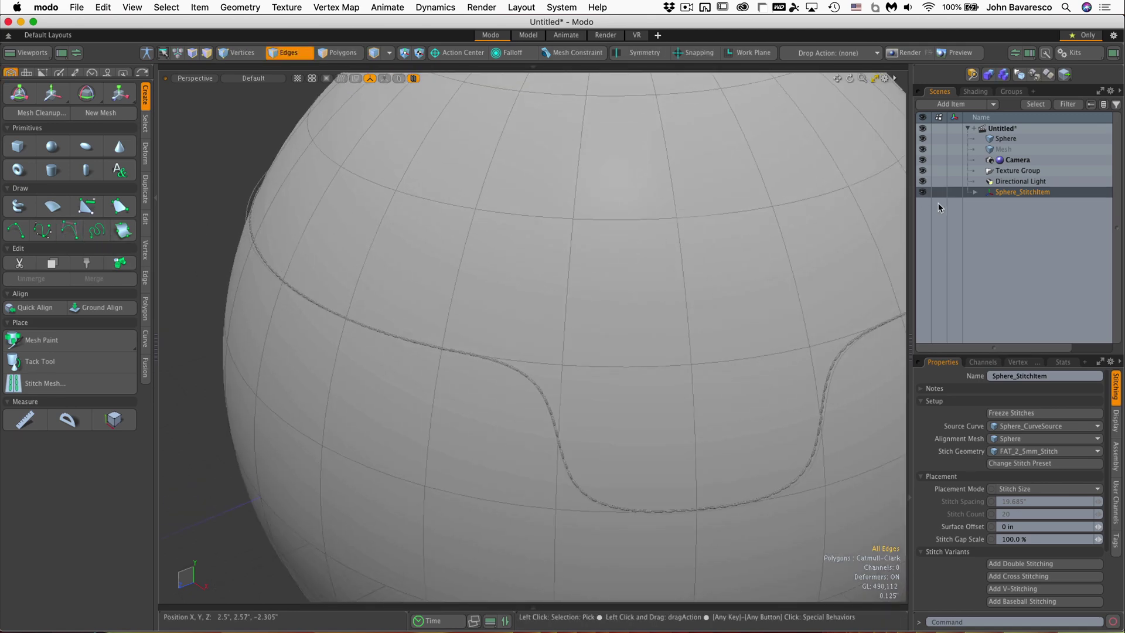
pyautogui.click(975, 192)
pyautogui.click(1034, 203)
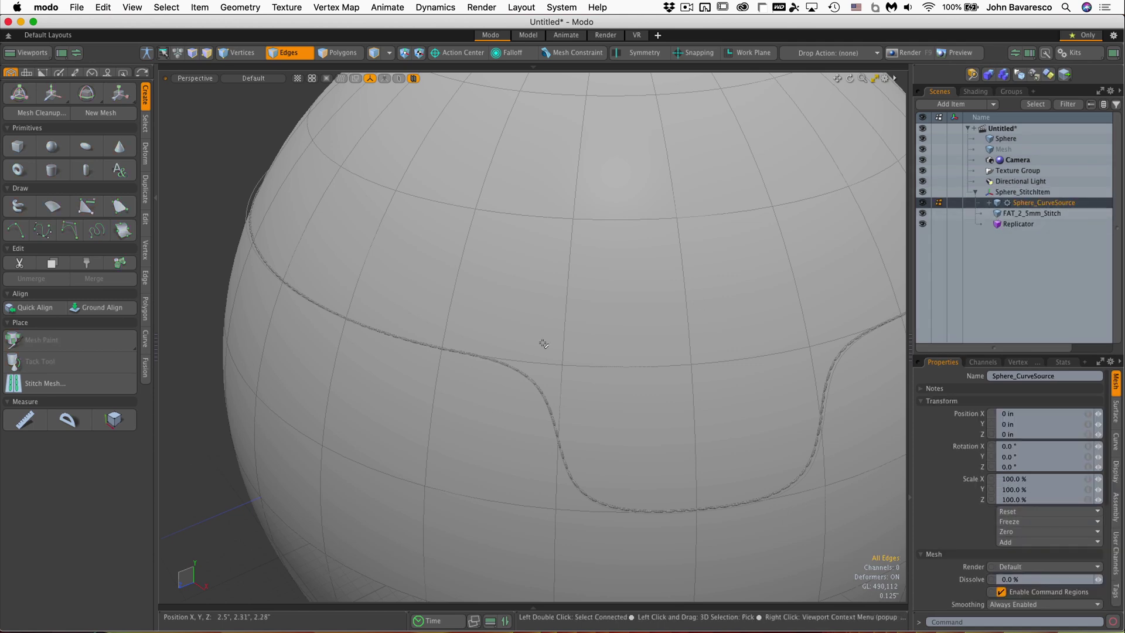
pyautogui.click(537, 390)
pyautogui.keyDown('alt'); pyautogui.moveTo(585, 359); pyautogui.dragTo(501, 404); pyautogui.keyUp('alt')
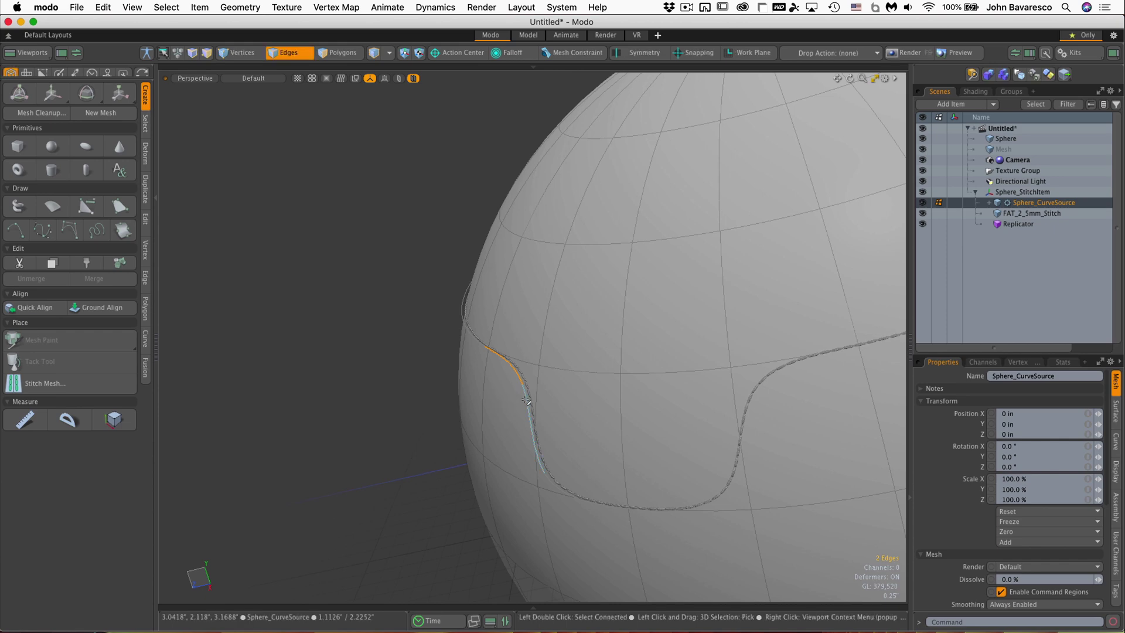
pyautogui.doubleClick(528, 401)
pyautogui.keyDown('ctrl'); pyautogui.keyDown('alt'); pyautogui.moveTo(588, 404); pyautogui.dragTo(540, 326); pyautogui.keyUp('alt'); pyautogui.keyUp('ctrl')
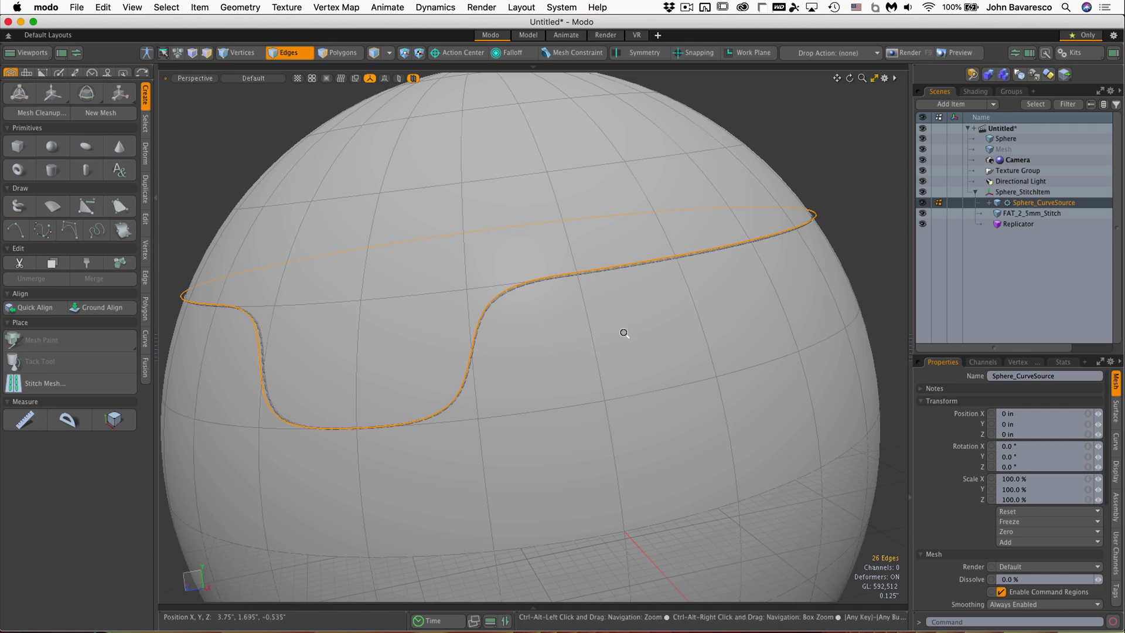
pyautogui.keyDown('ctrl'); pyautogui.keyDown('alt'); pyautogui.moveTo(622, 331); pyautogui.dragTo(535, 334); pyautogui.keyUp('alt'); pyautogui.keyUp('ctrl')
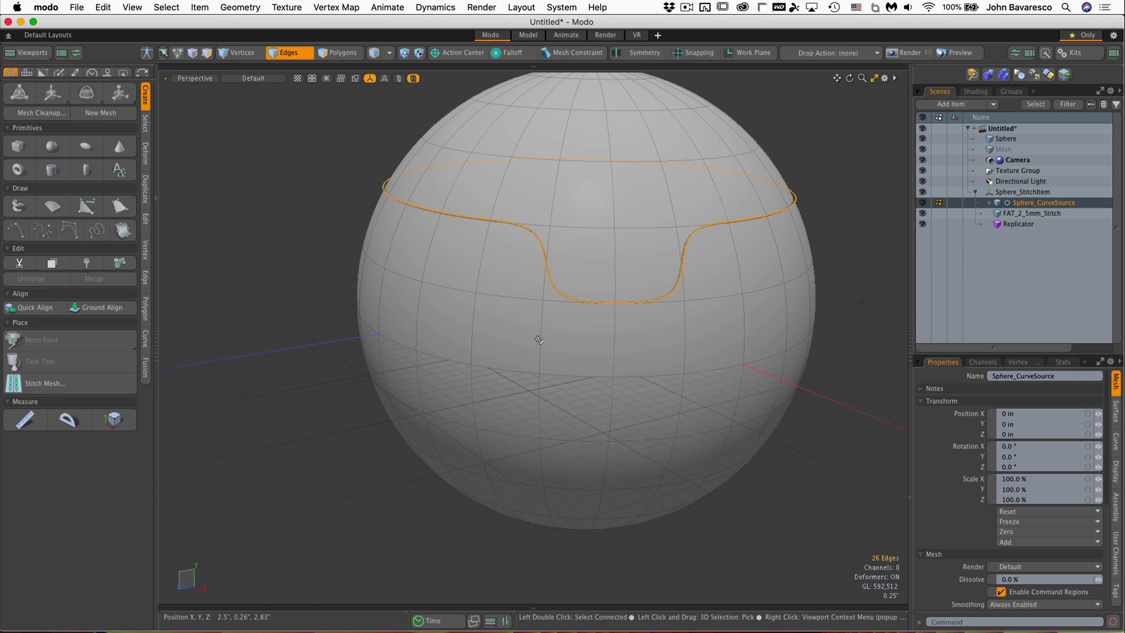
pyautogui.scroll(3, 653, 301)
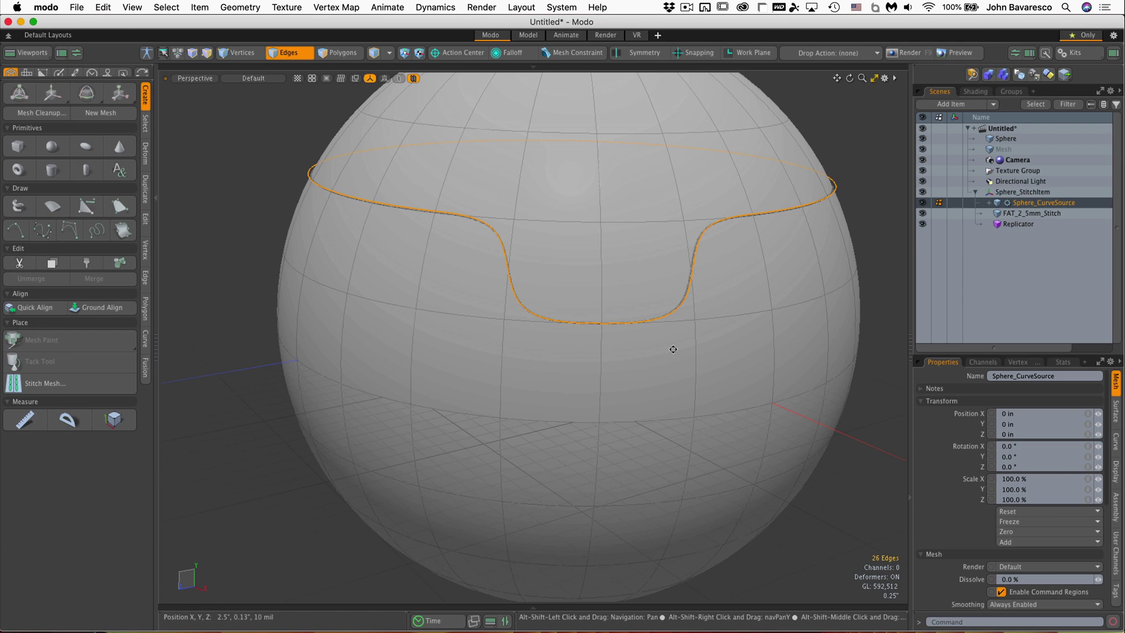
pyautogui.press('3')
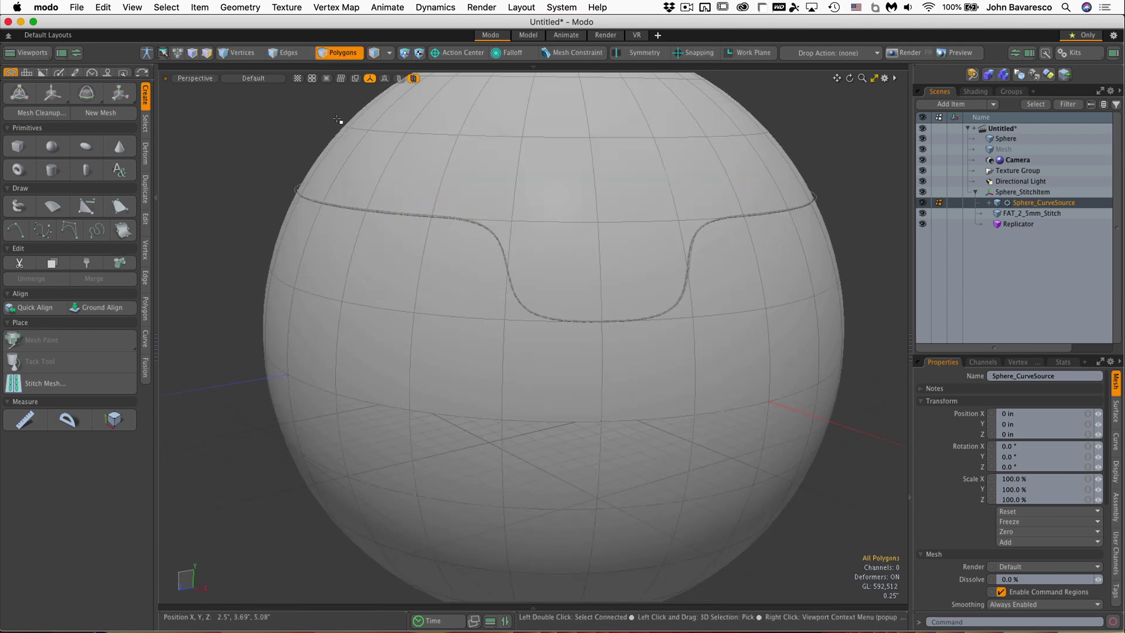
# Activate the empty Mesh item for drawing with the Curve tool and set the mesh constraint to Background.
pyautogui.click(999, 151)
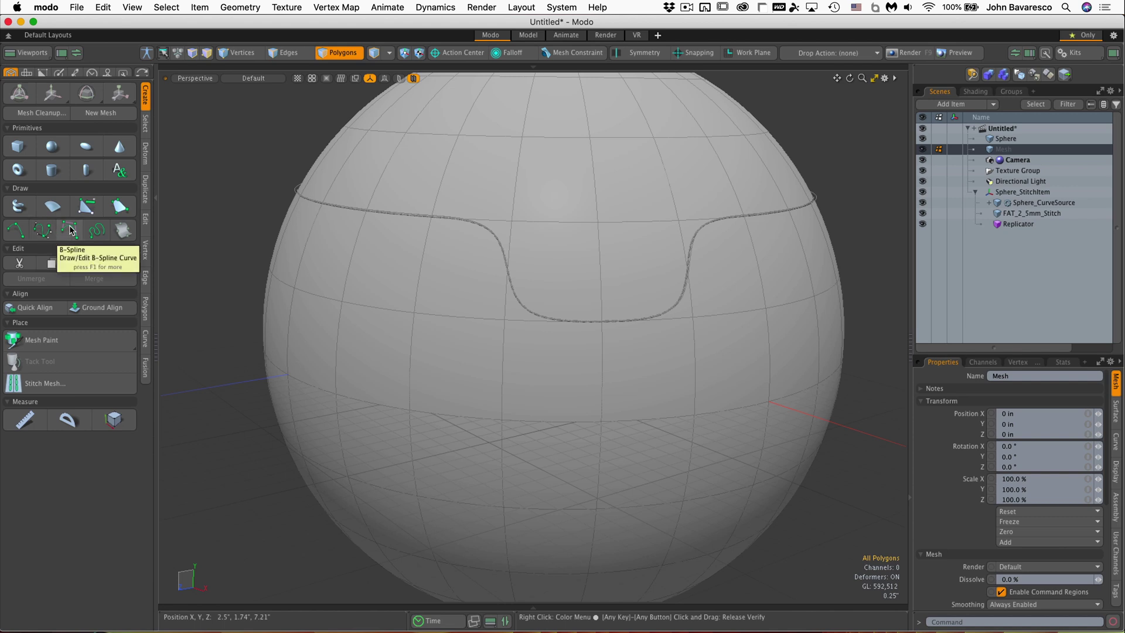
pyautogui.click(21, 233)
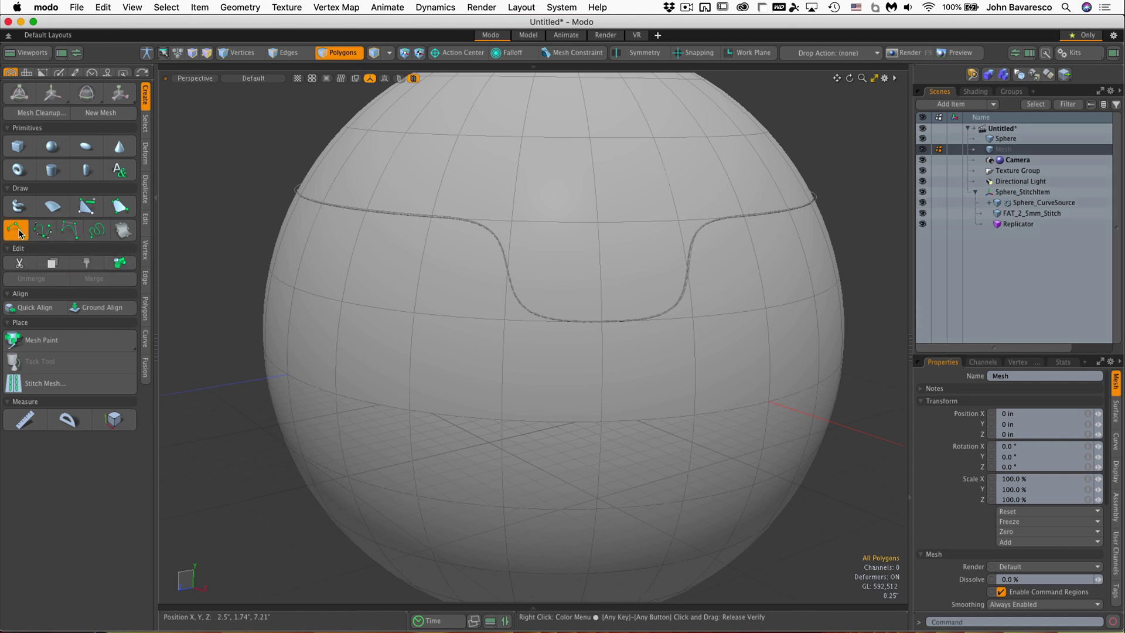
pyautogui.click(586, 54)
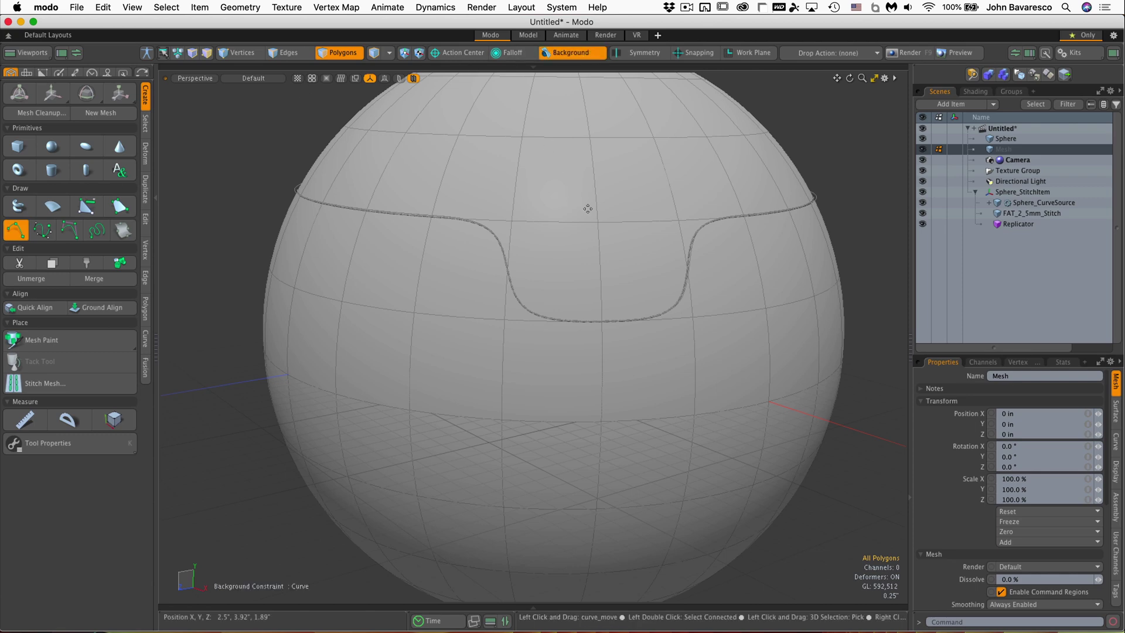
# Draw a wavy open curve across the front of the sphere below the notched seam, hooking back at its far end.
pyautogui.keyDown('ctrl'); pyautogui.keyDown('alt'); pyautogui.moveTo(596, 209); pyautogui.dragTo(565, 209); pyautogui.keyUp('alt'); pyautogui.keyUp('ctrl')
pyautogui.keyDown('alt'); pyautogui.moveTo(568, 279); pyautogui.dragTo(563, 237); pyautogui.keyUp('alt')
pyautogui.moveTo(491, 265)
pyautogui.keyDown('alt'); pyautogui.keyDown('shift'); pyautogui.mouseDown()
pyautogui.moveTo(491, 220)
pyautogui.moveTo(487, 249)
pyautogui.mouseUp(); pyautogui.keyUp('shift'); pyautogui.keyUp('alt')
pyautogui.click(360, 283)
pyautogui.click(426, 237)
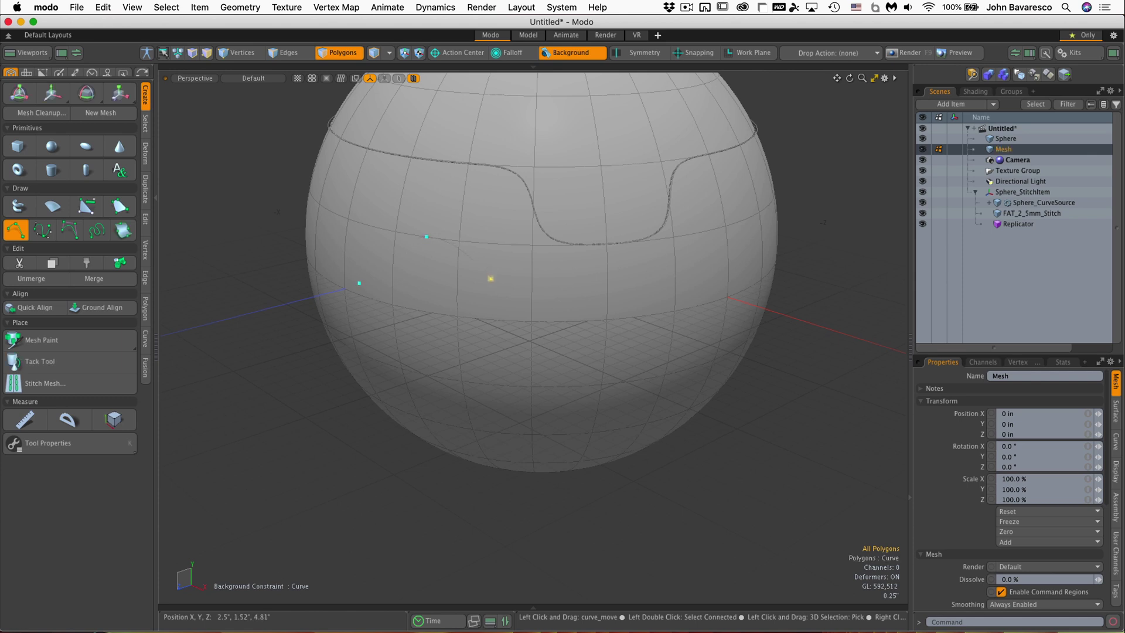
pyautogui.moveTo(530, 296); pyautogui.dragTo(535, 312)
pyautogui.scroll(4, 721, 237)
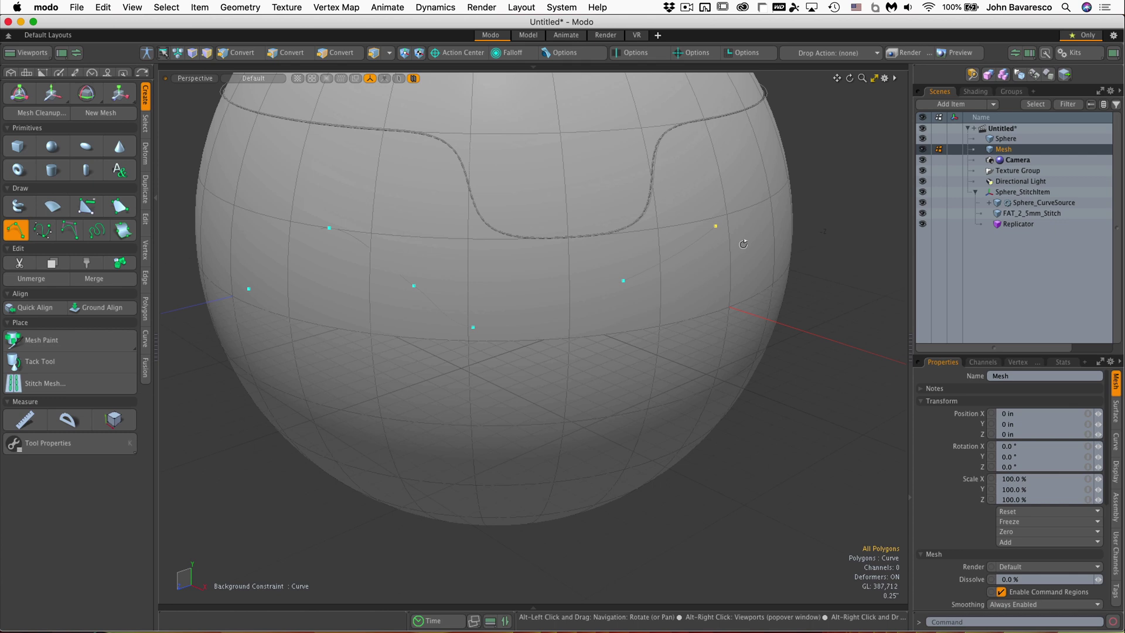
pyautogui.keyDown('alt'); pyautogui.moveTo(746, 241); pyautogui.dragTo(647, 242); pyautogui.keyUp('alt')
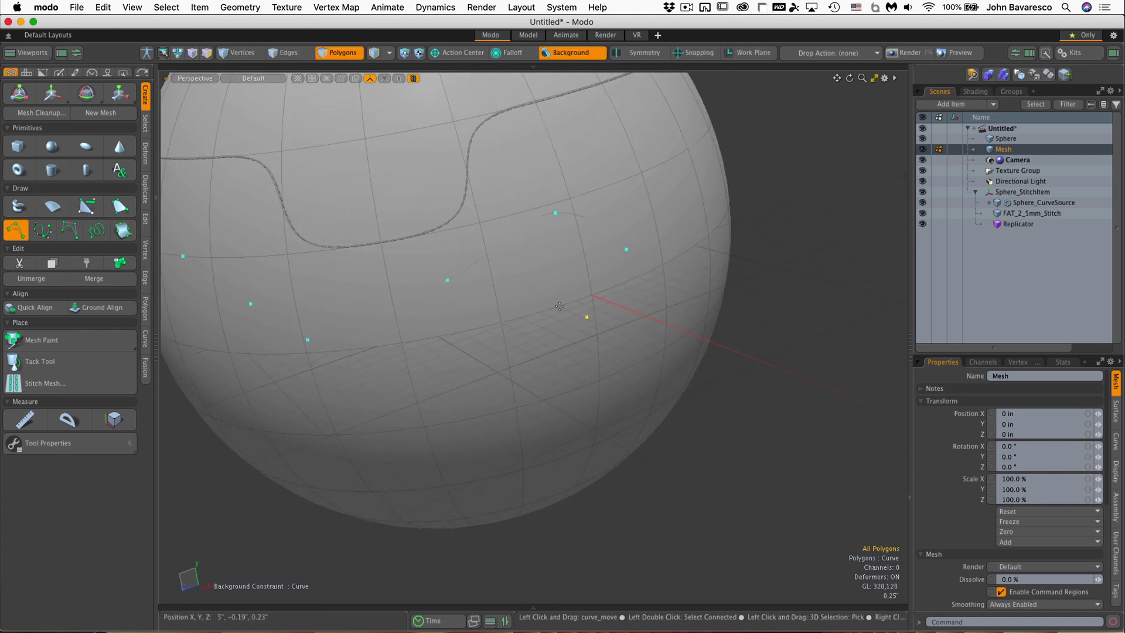
pyautogui.keyDown('alt'); pyautogui.moveTo(545, 293); pyautogui.dragTo(545, 241); pyautogui.keyUp('alt')
pyautogui.press('space')
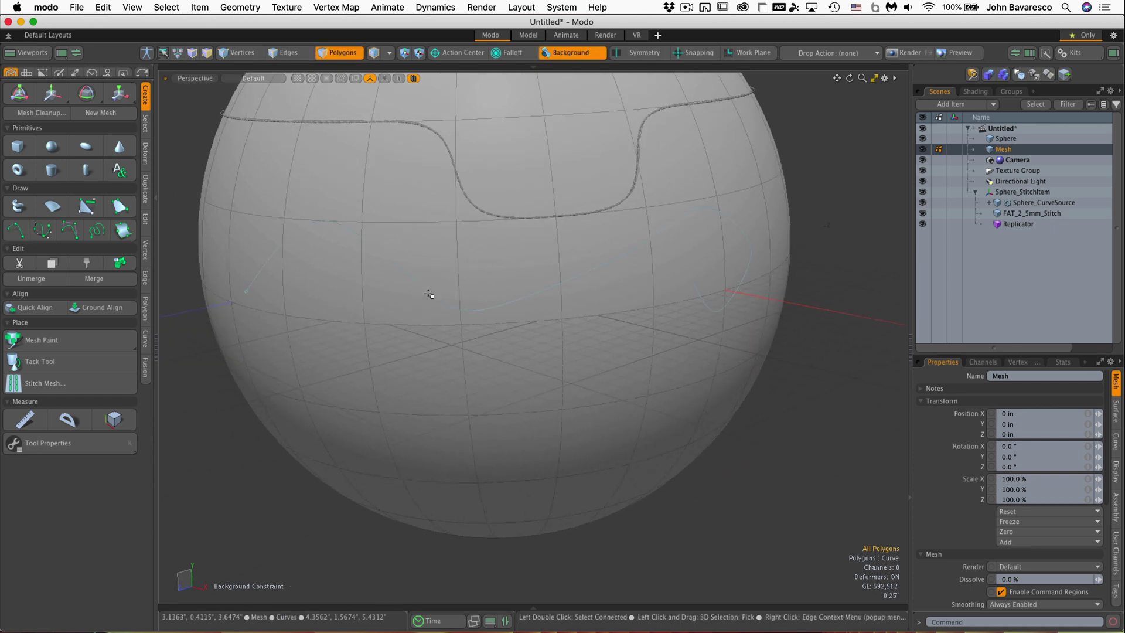
# Rename the drawn curve's mesh item as curve and deselect the curve.
pyautogui.press('super+z')
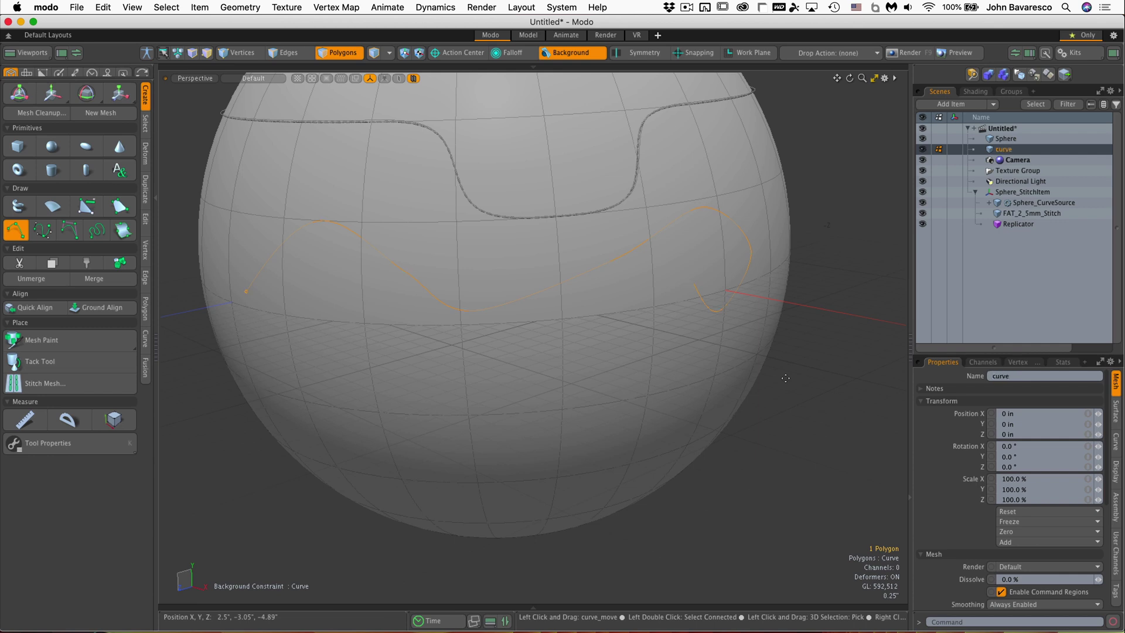
pyautogui.keyDown('alt'); pyautogui.moveTo(447, 289); pyautogui.dragTo(501, 389); pyautogui.keyUp('alt')
pyautogui.press('space')
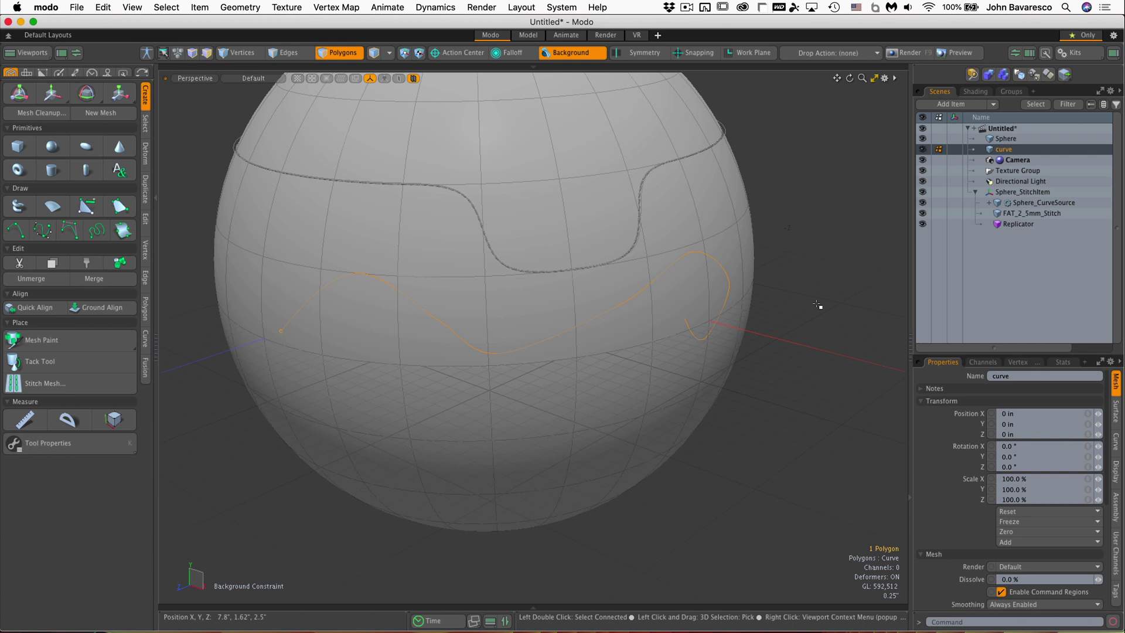
pyautogui.click(394, 547)
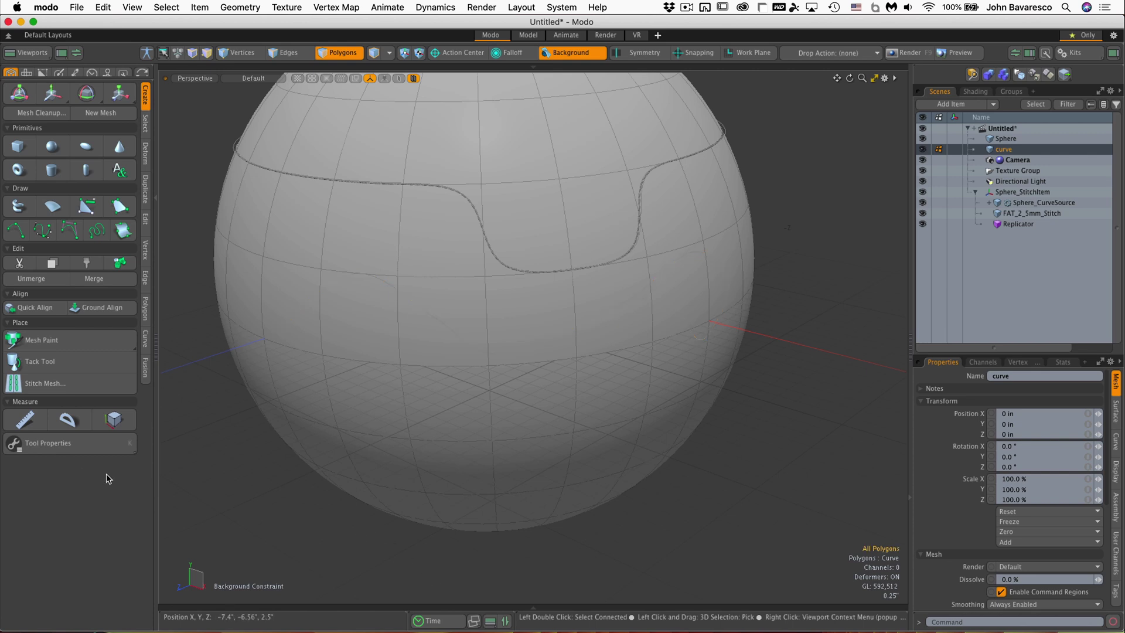
# Create a stitch mesh from a stitch preset, with curve source Existing Mesh, curve mesh "curve" and the FAT 2mm Stitch preset.
pyautogui.click(85, 384)
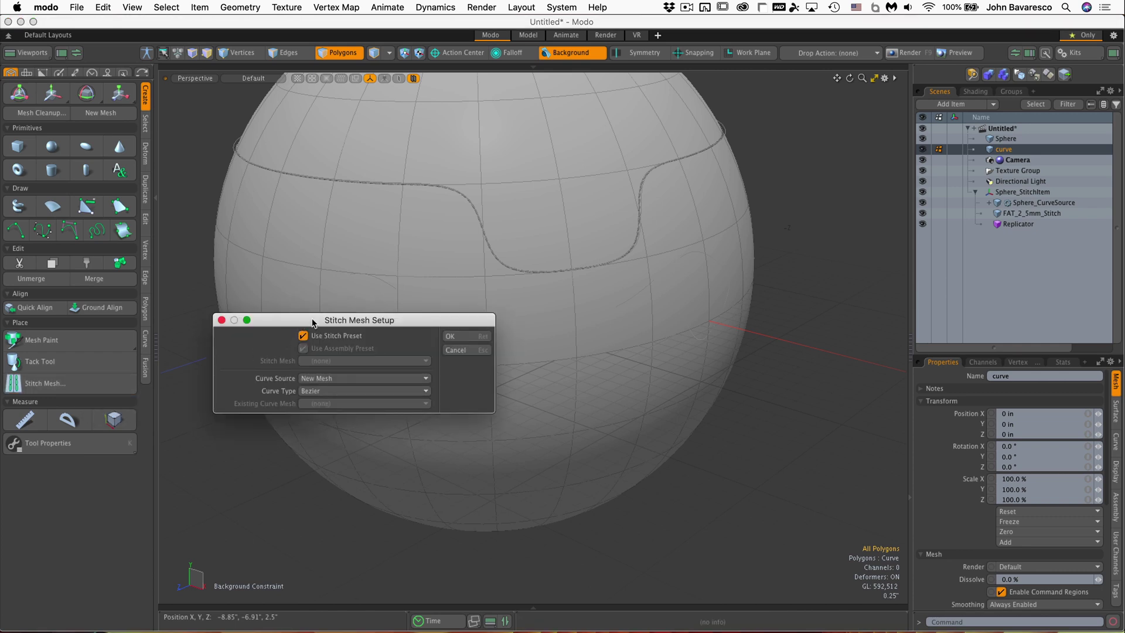
pyautogui.moveTo(313, 323); pyautogui.dragTo(686, 295)
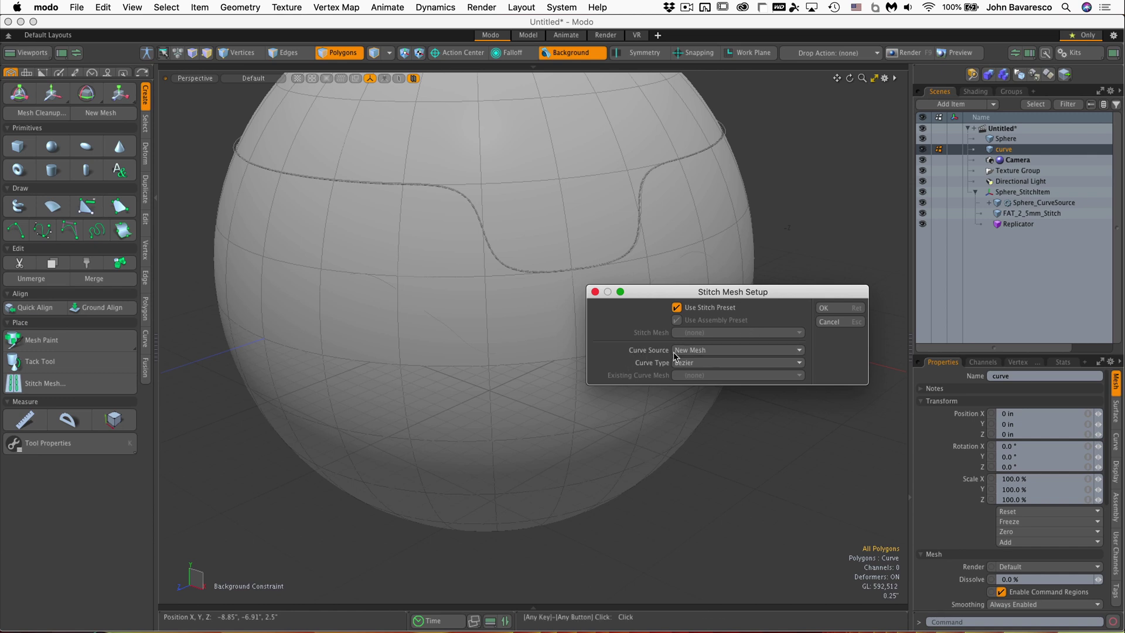
pyautogui.click(696, 351)
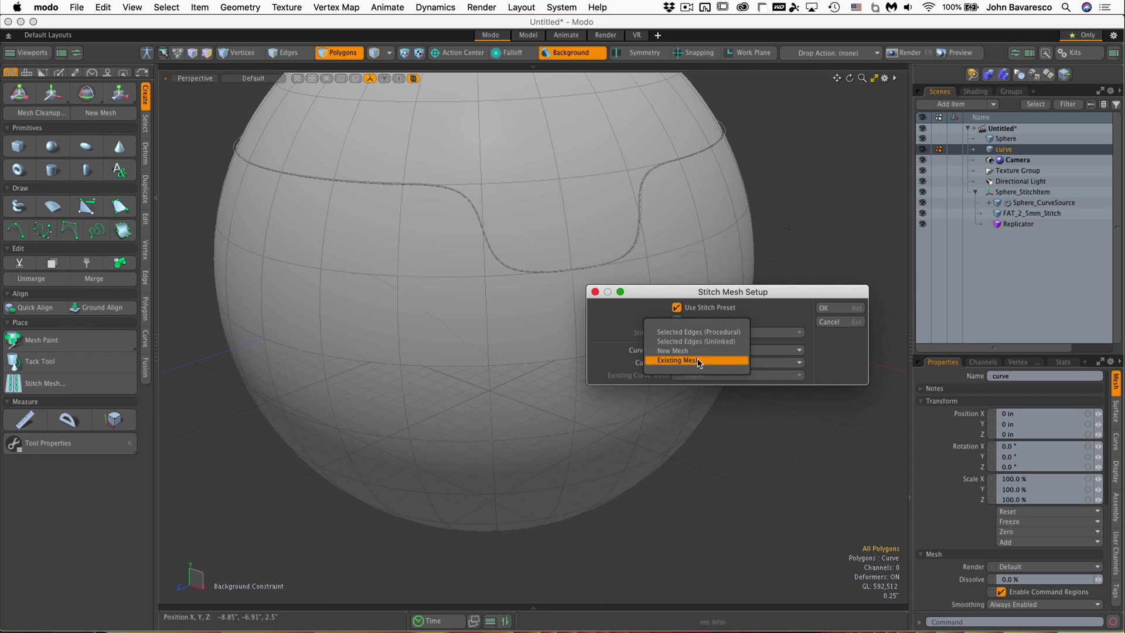
pyautogui.click(698, 361)
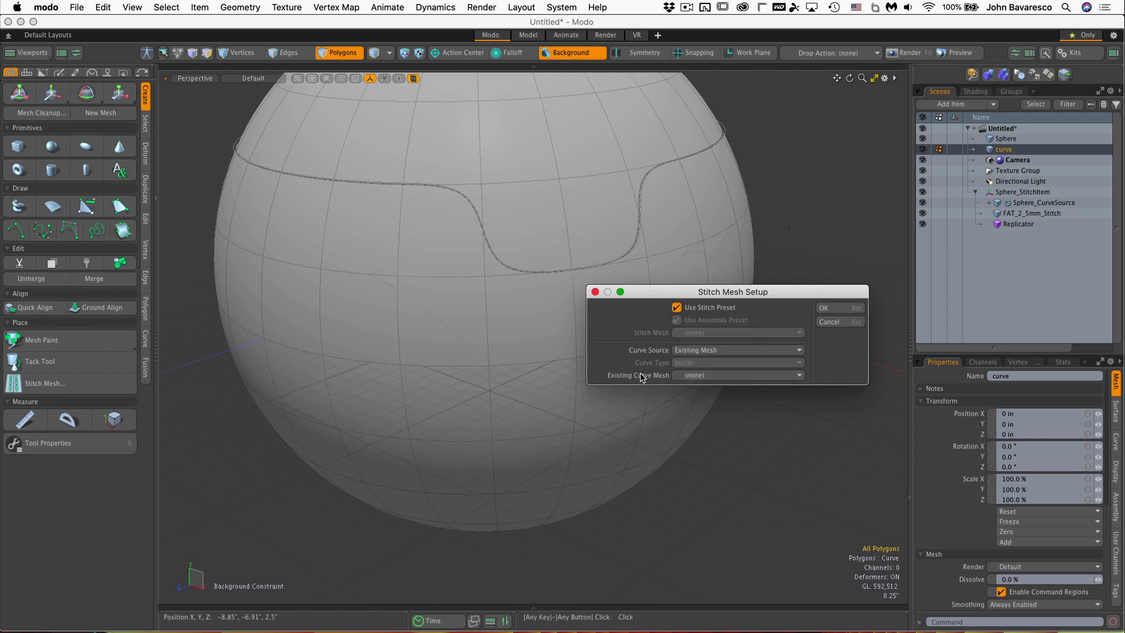
pyautogui.click(722, 377)
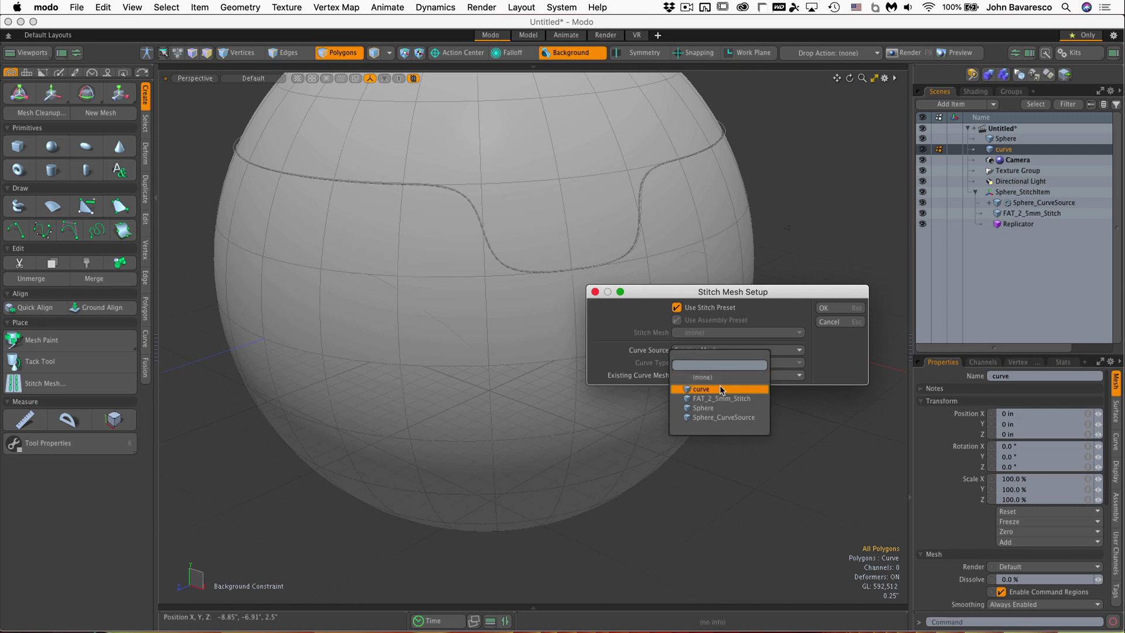
pyautogui.click(721, 390)
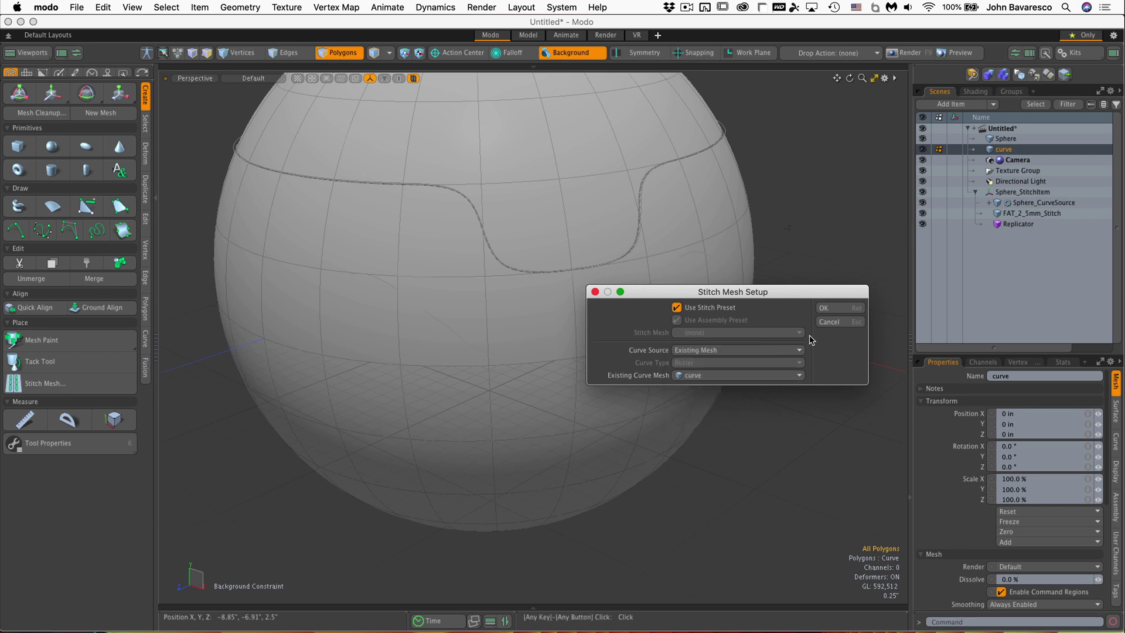
pyautogui.click(833, 308)
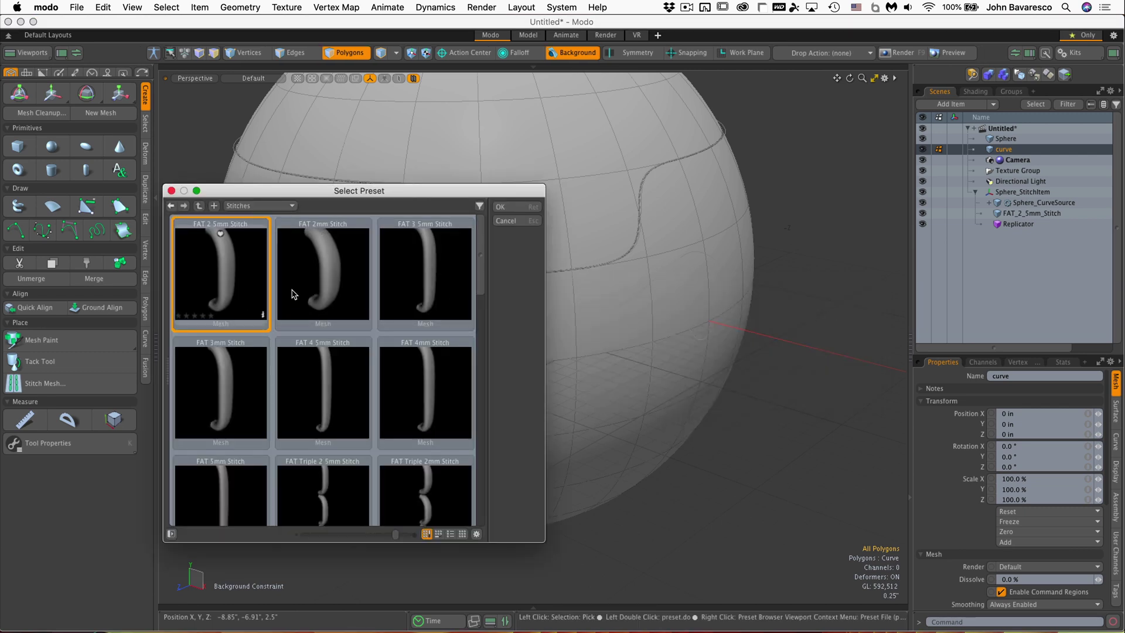
pyautogui.click(340, 295)
pyautogui.click(501, 207)
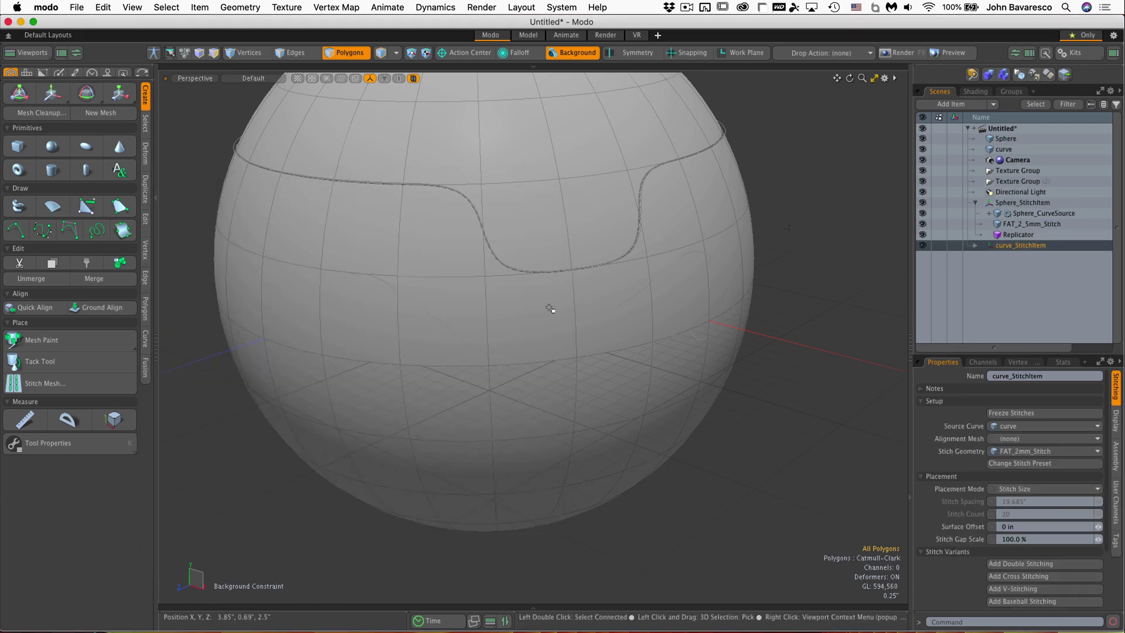
# Set the Alignment Mesh of curve_StitchItem to Sphere.
pyautogui.scroll(3, 546, 314)
pyautogui.keyDown('alt'); pyautogui.moveTo(545, 332); pyautogui.dragTo(819, 280); pyautogui.keyUp('alt')
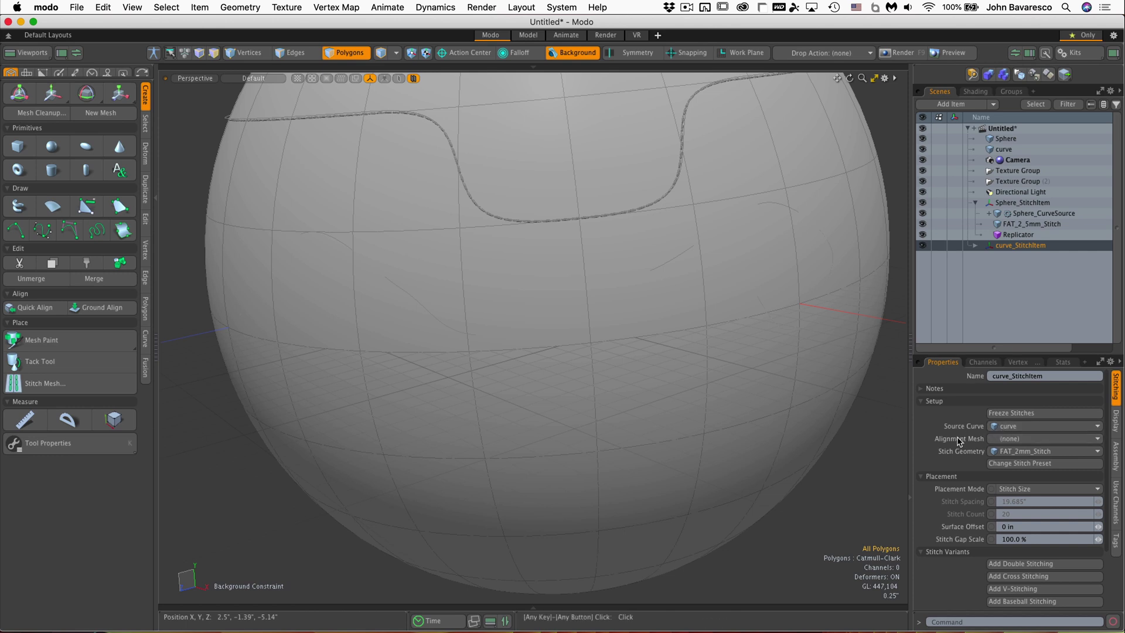
pyautogui.click(1018, 438)
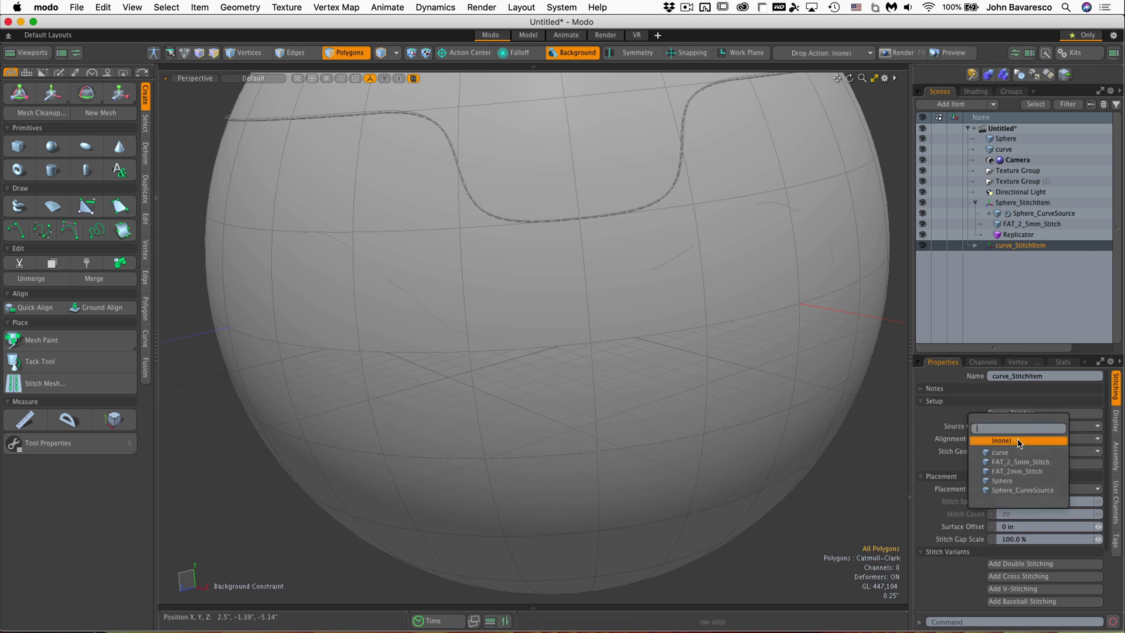
pyautogui.click(1019, 481)
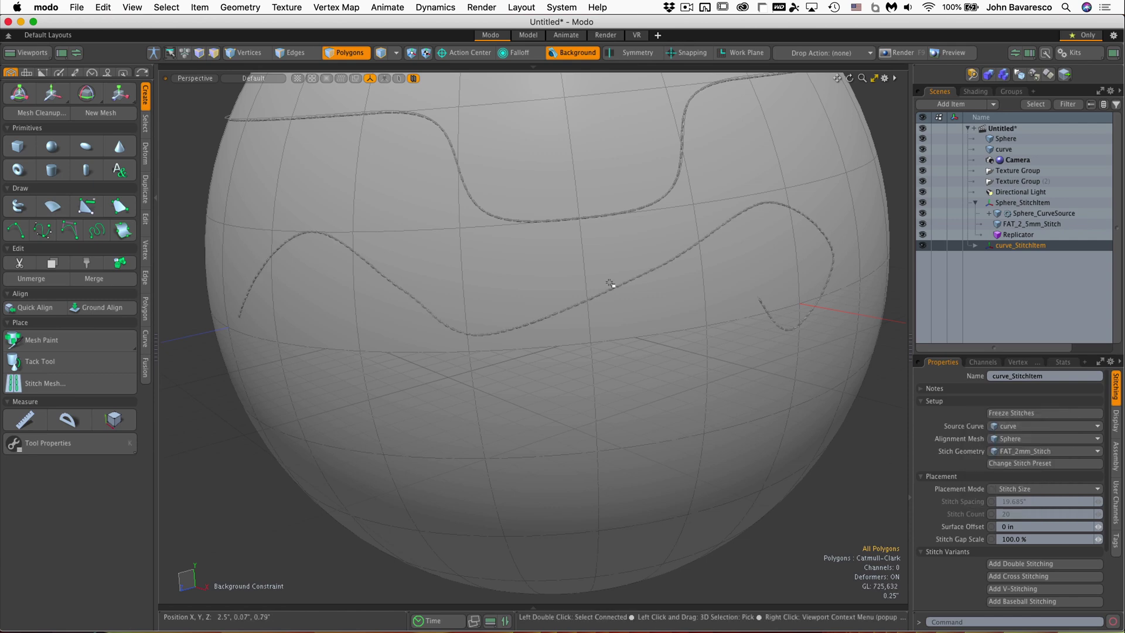
pyautogui.keyDown('ctrl'); pyautogui.keyDown('alt'); pyautogui.moveTo(639, 265); pyautogui.dragTo(643, 298); pyautogui.keyUp('alt'); pyautogui.keyUp('ctrl')
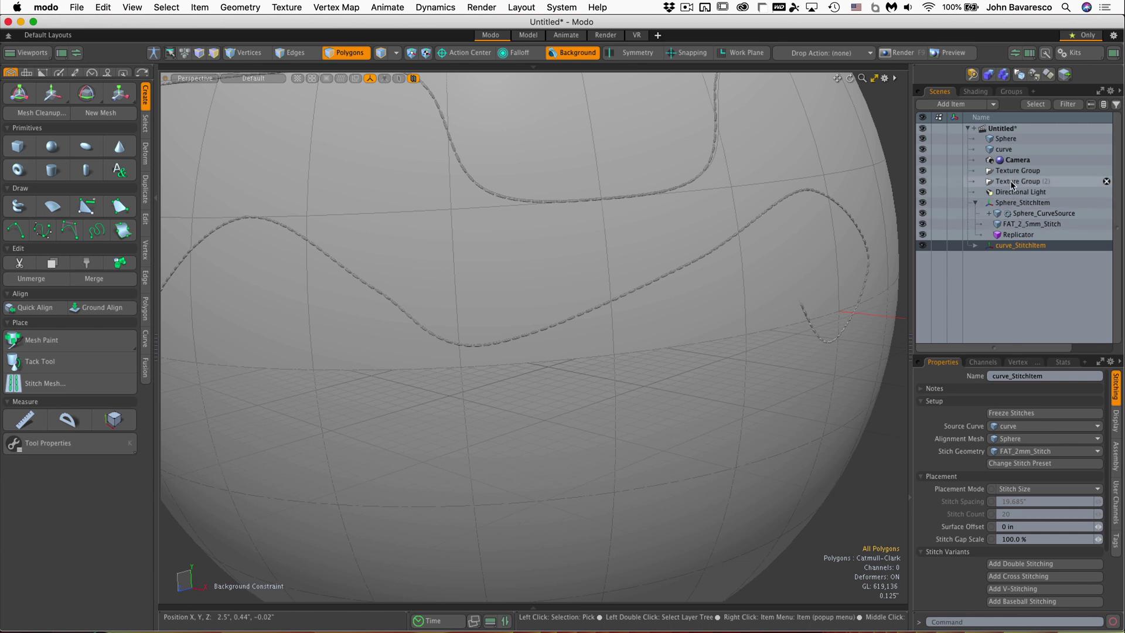
# Edit the curve item with the Curve tool, without the background constraint, raising its low middle point to make the dip shallower.
pyautogui.click(1004, 150)
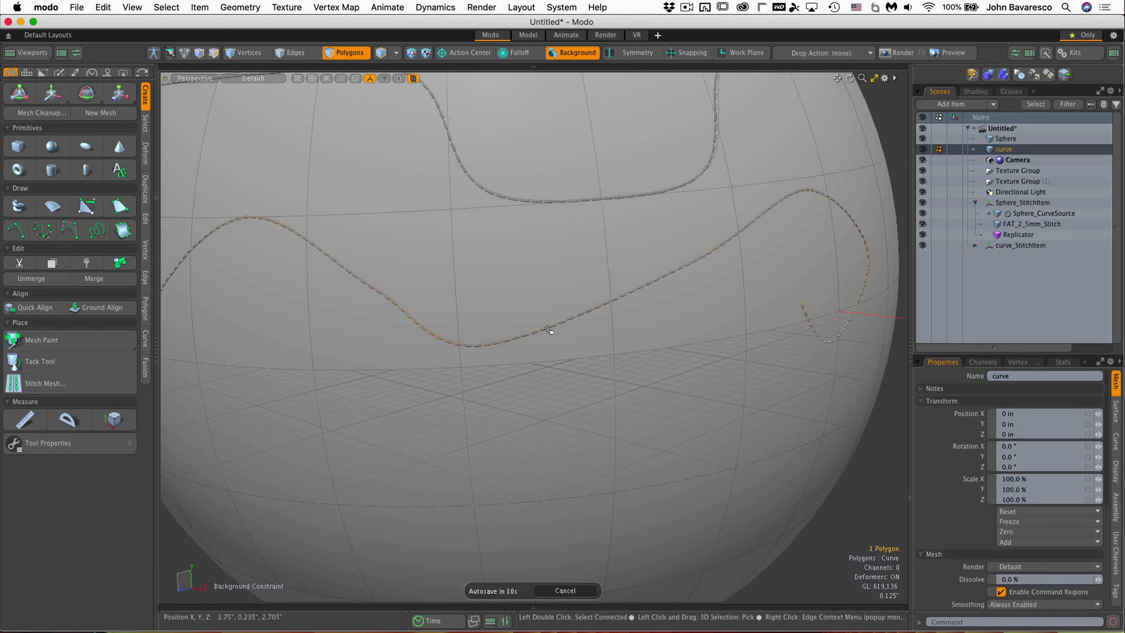
pyautogui.moveTo(467, 349); pyautogui.dragTo(510, 129)
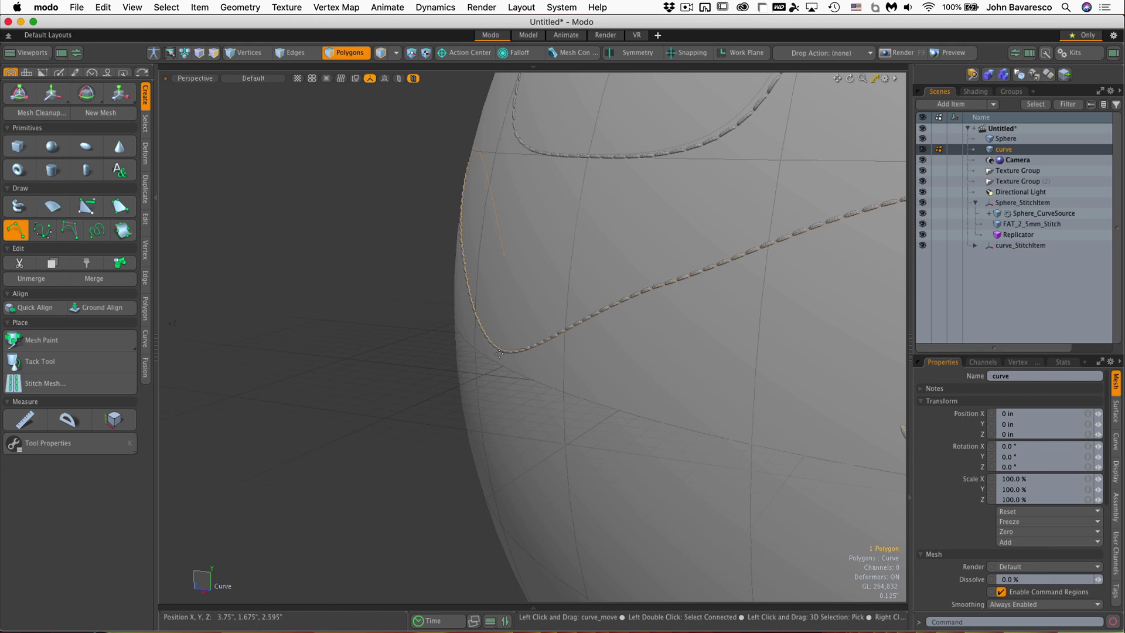
pyautogui.moveTo(500, 351); pyautogui.dragTo(683, 375)
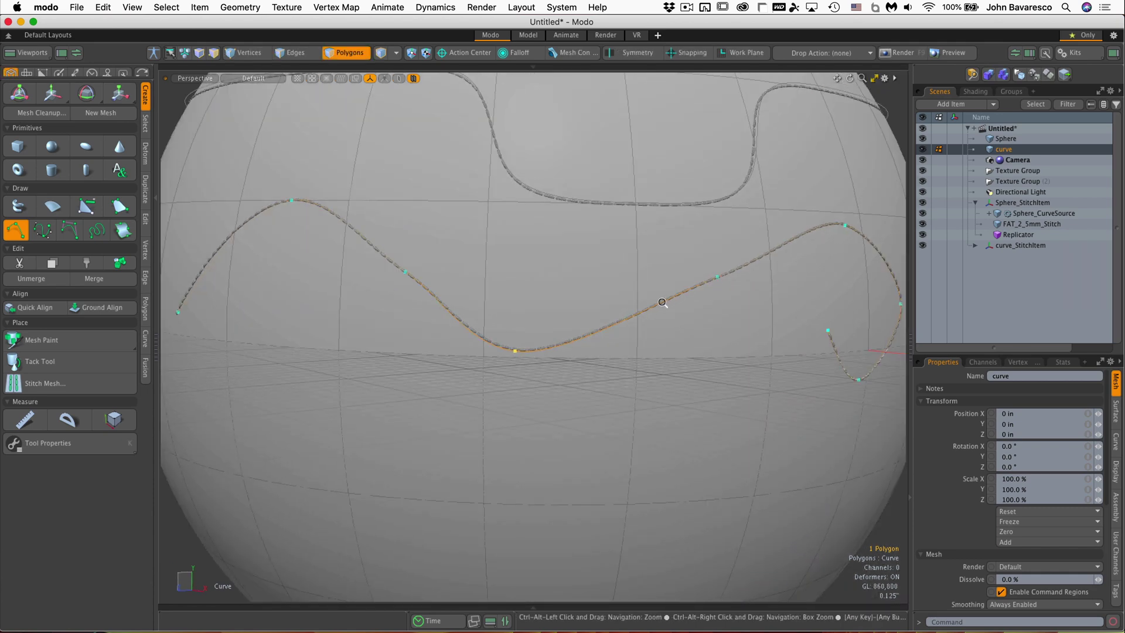
pyautogui.keyDown('ctrl'); pyautogui.keyDown('alt'); pyautogui.moveTo(665, 306); pyautogui.dragTo(314, 352); pyautogui.keyUp('alt'); pyautogui.keyUp('ctrl')
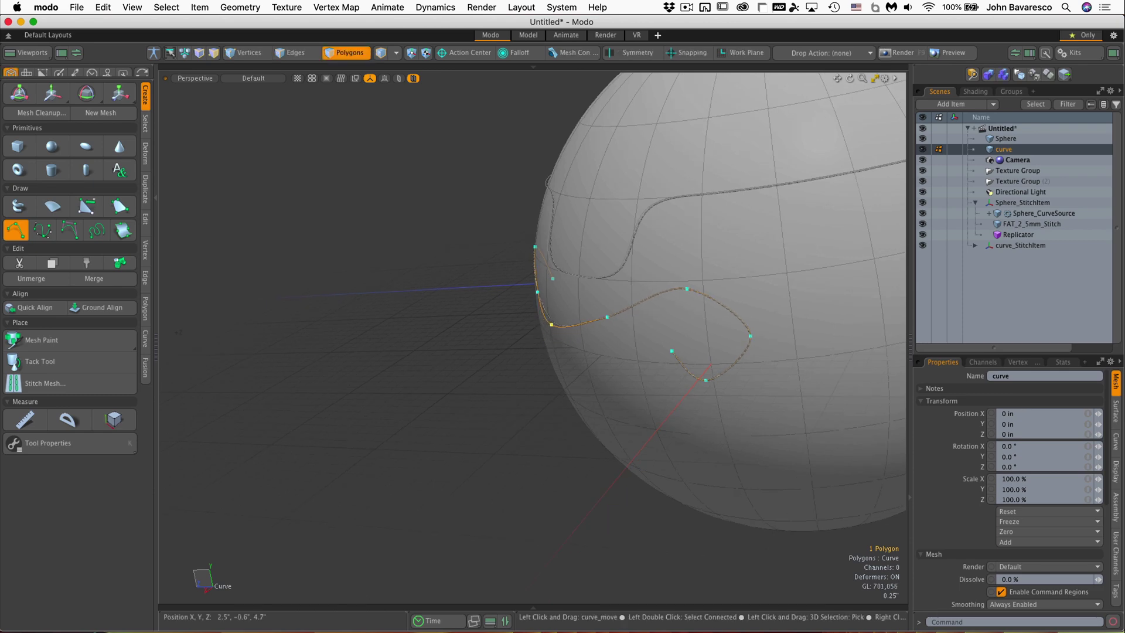
pyautogui.keyDown('alt'); pyautogui.moveTo(556, 328); pyautogui.dragTo(842, 271); pyautogui.keyUp('alt')
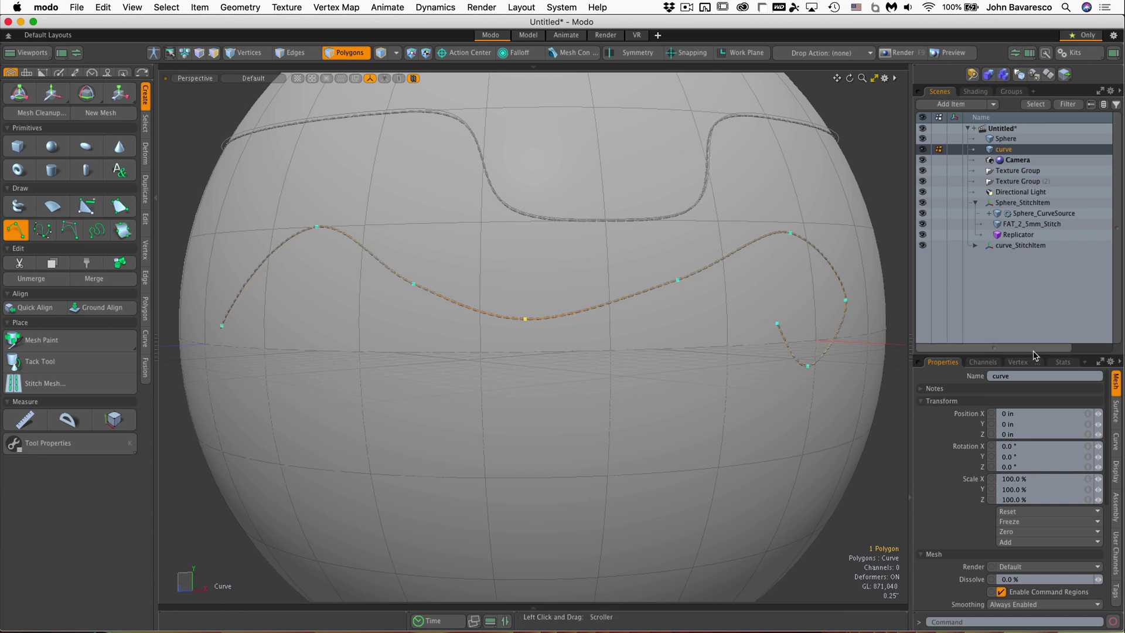
# Change the stitch preset of curve_StitchItem to FAT 4.5mm Stitch and inspect the stitches along the curve.
pyautogui.moveTo(1035, 352); pyautogui.dragTo(1035, 287)
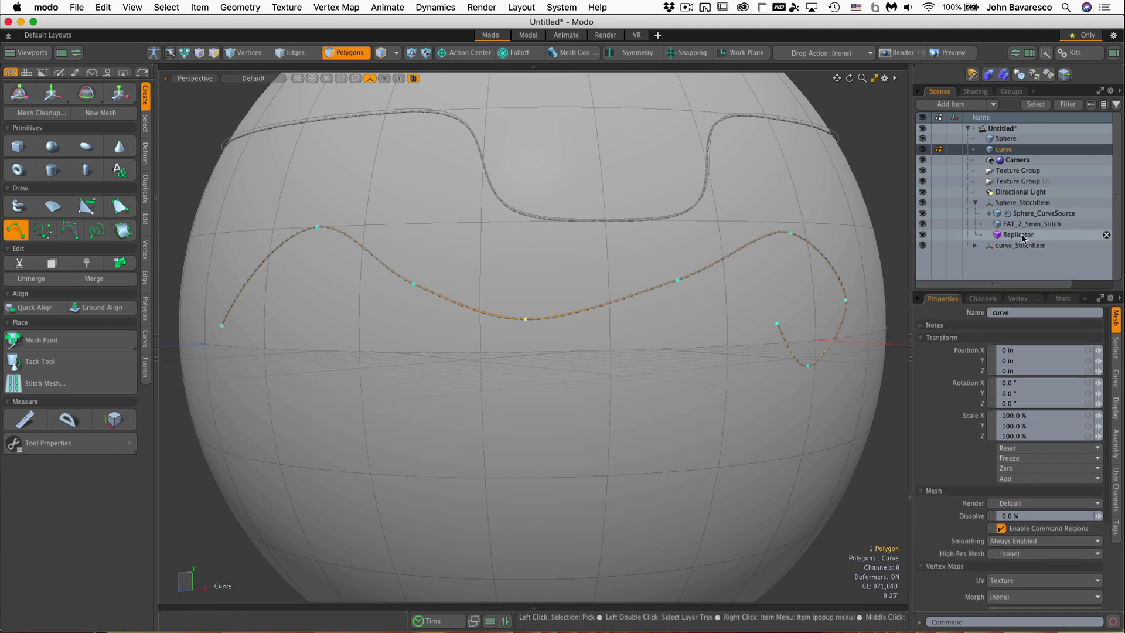
pyautogui.click(975, 203)
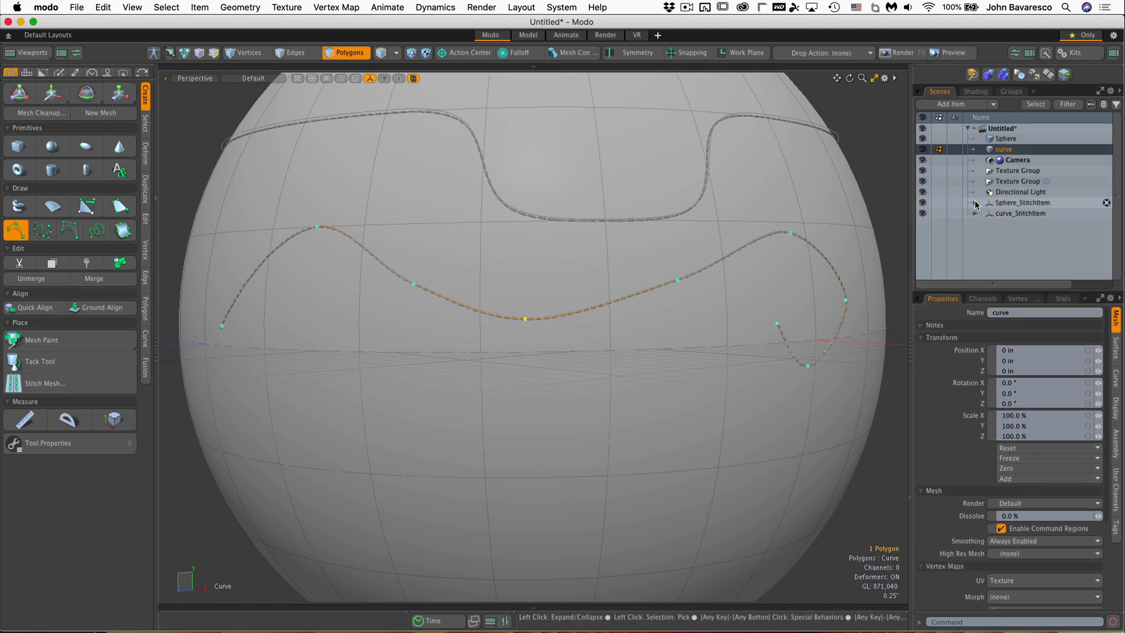
pyautogui.click(1023, 215)
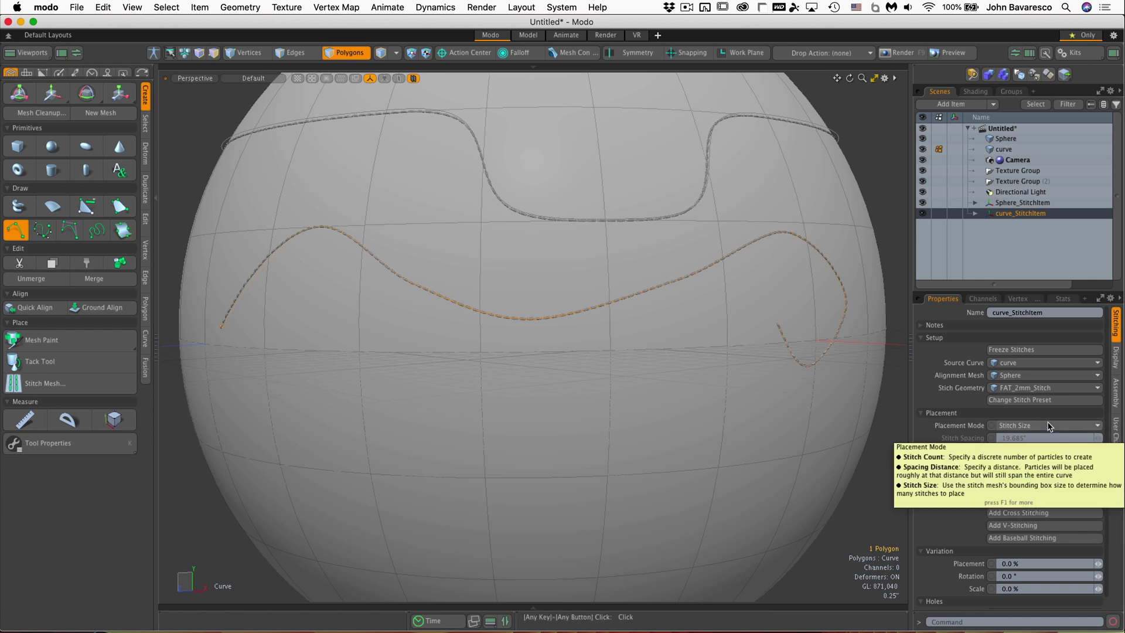
pyautogui.click(1032, 399)
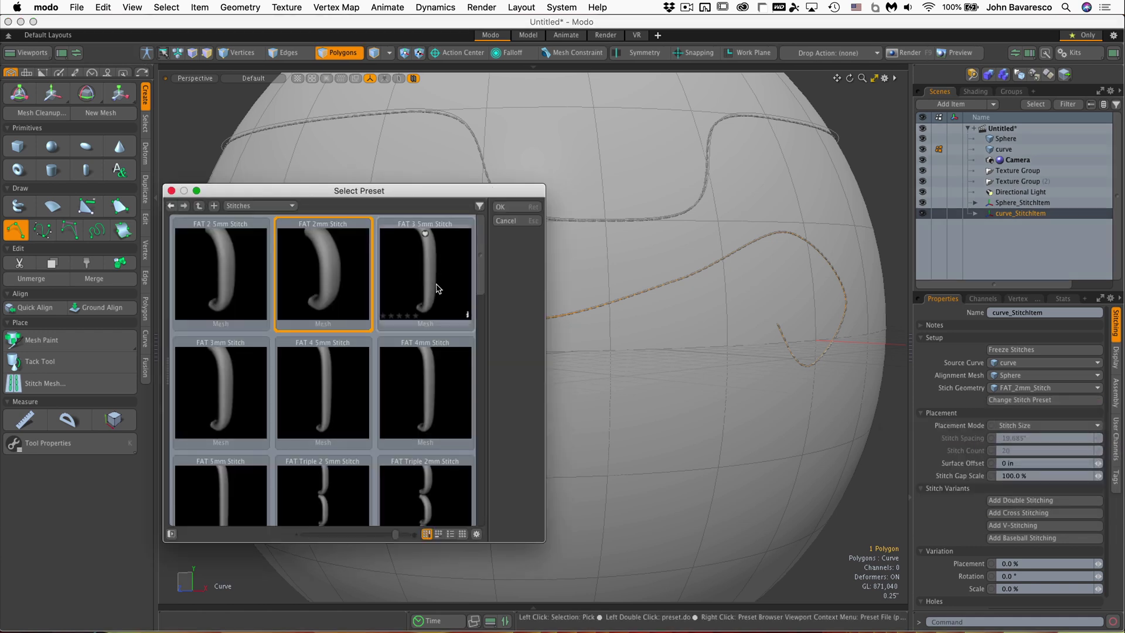
pyautogui.click(327, 404)
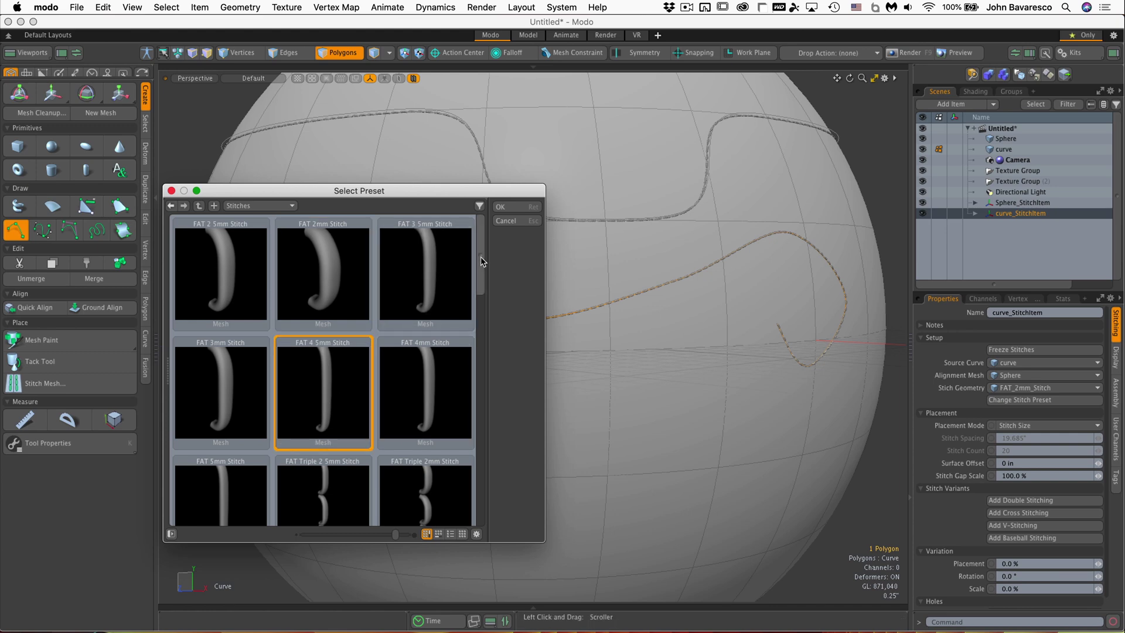
pyautogui.click(501, 207)
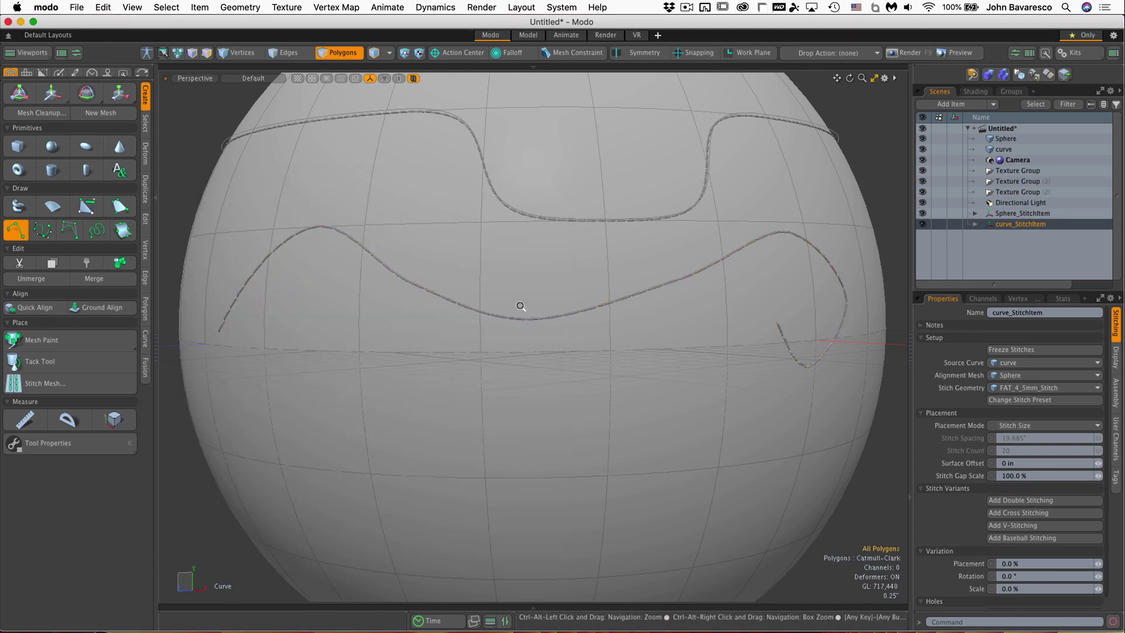
pyautogui.scroll(5, 610, 284)
pyautogui.keyDown('alt'); pyautogui.moveTo(610, 283); pyautogui.dragTo(397, 384); pyautogui.keyUp('alt')
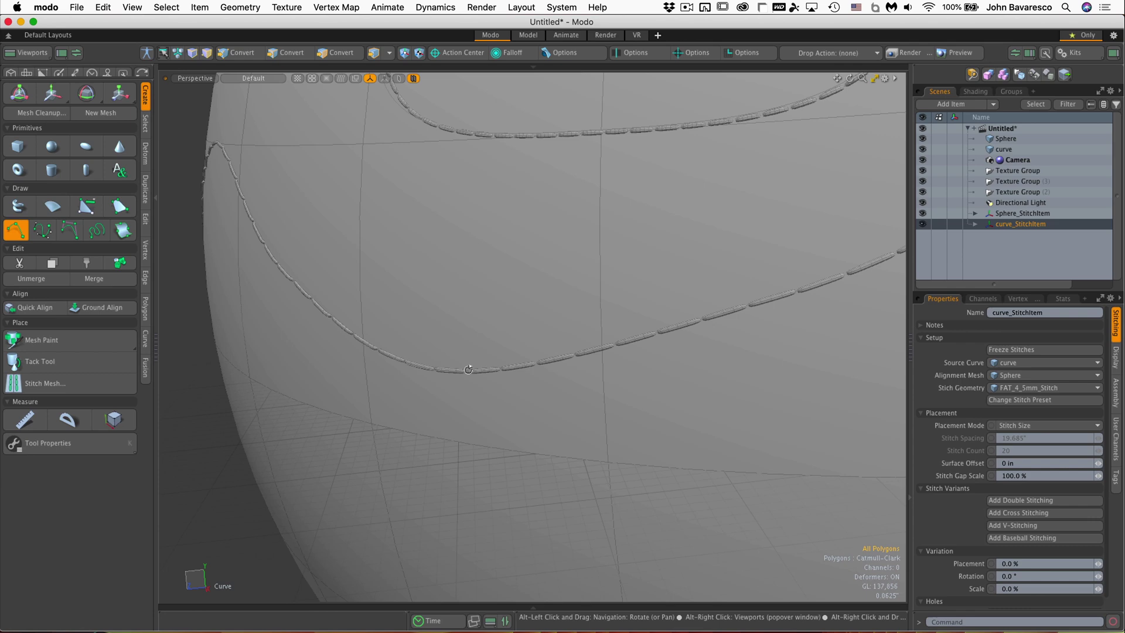
pyautogui.keyDown('alt'); pyautogui.moveTo(469, 369); pyautogui.dragTo(675, 329); pyautogui.keyUp('alt')
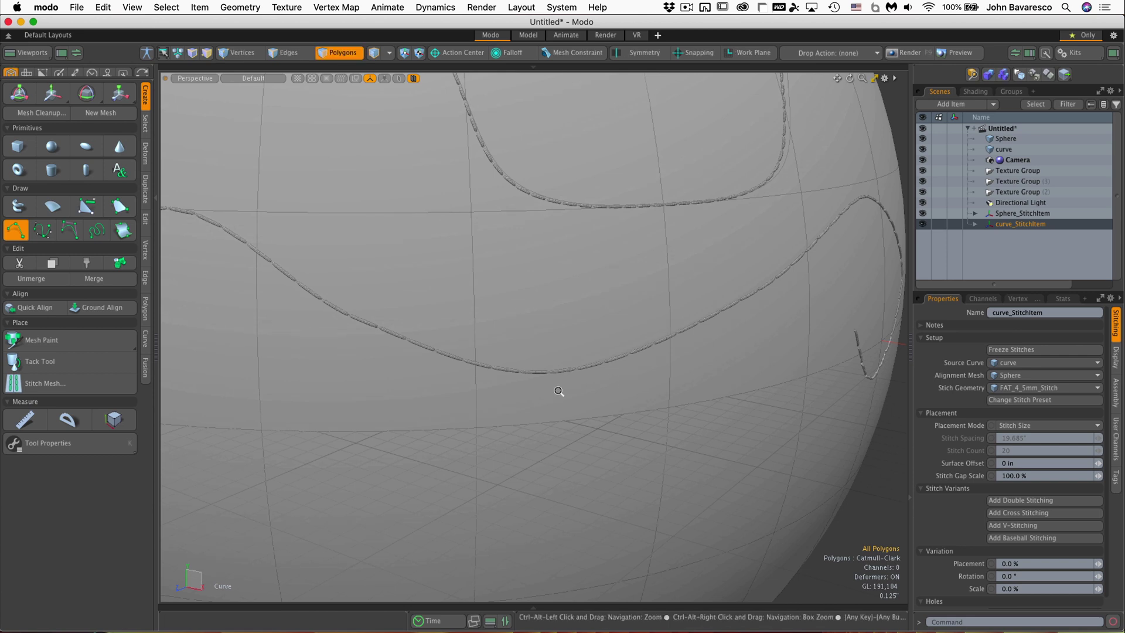
# Hide the Sphere temporarily, leave the Curve tool and examine the single source stitch mesh at the origin.
pyautogui.moveTo(496, 420)
pyautogui.keyDown('ctrl'); pyautogui.keyDown('alt'); pyautogui.mouseDown()
pyautogui.moveTo(661, 364)
pyautogui.moveTo(803, 344)
pyautogui.moveTo(499, 415)
pyautogui.mouseUp(); pyautogui.keyUp('alt'); pyautogui.keyUp('ctrl')
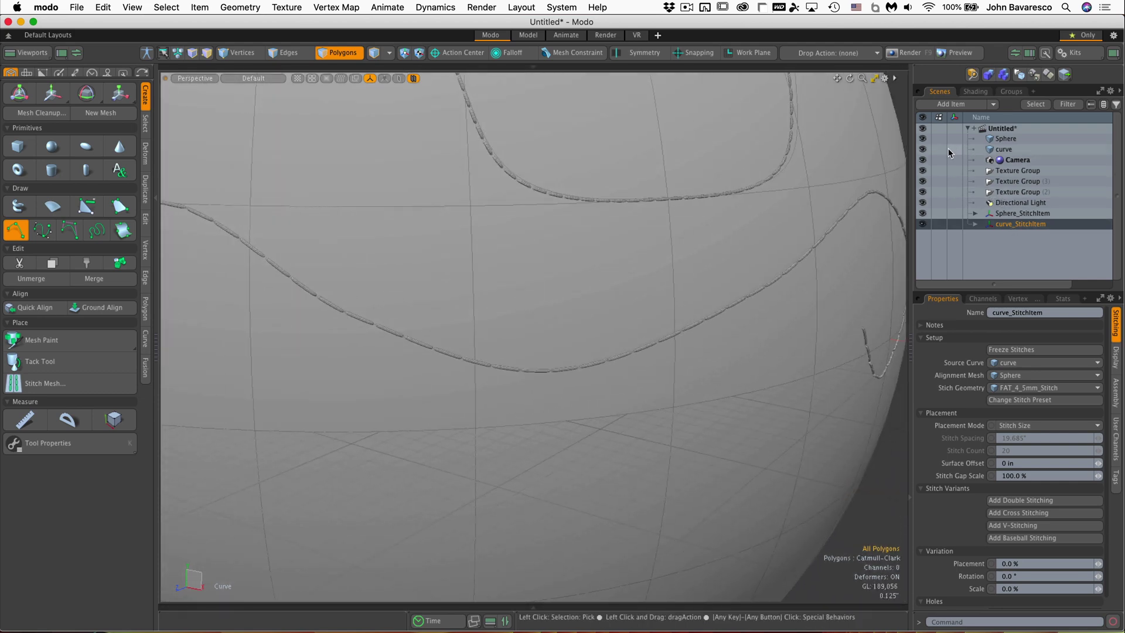
pyautogui.click(923, 139)
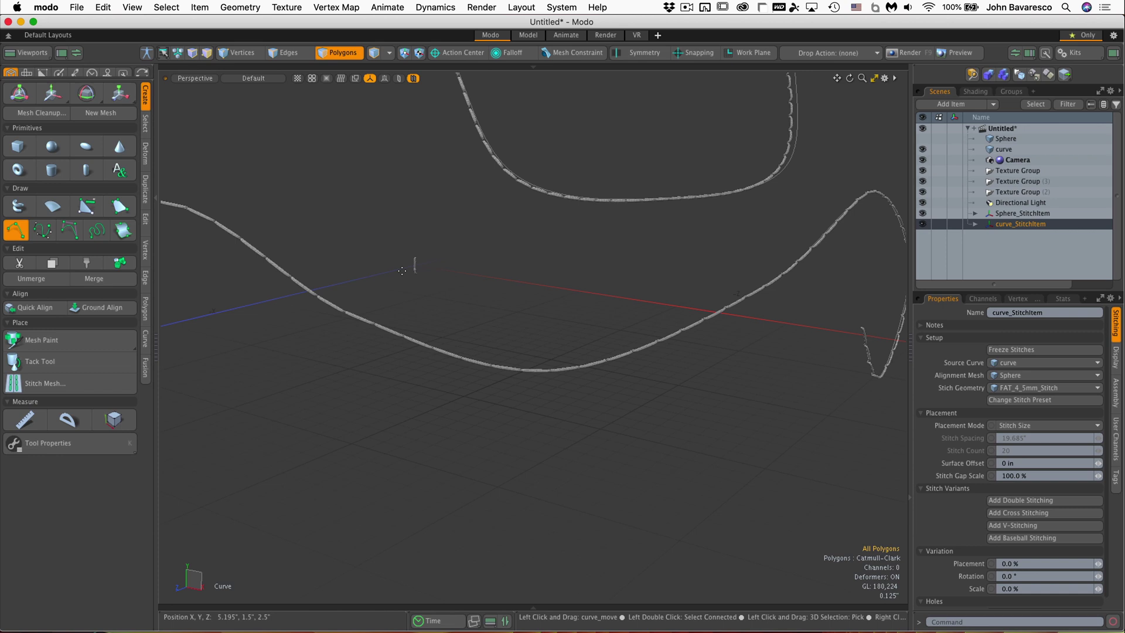
pyautogui.press('space')
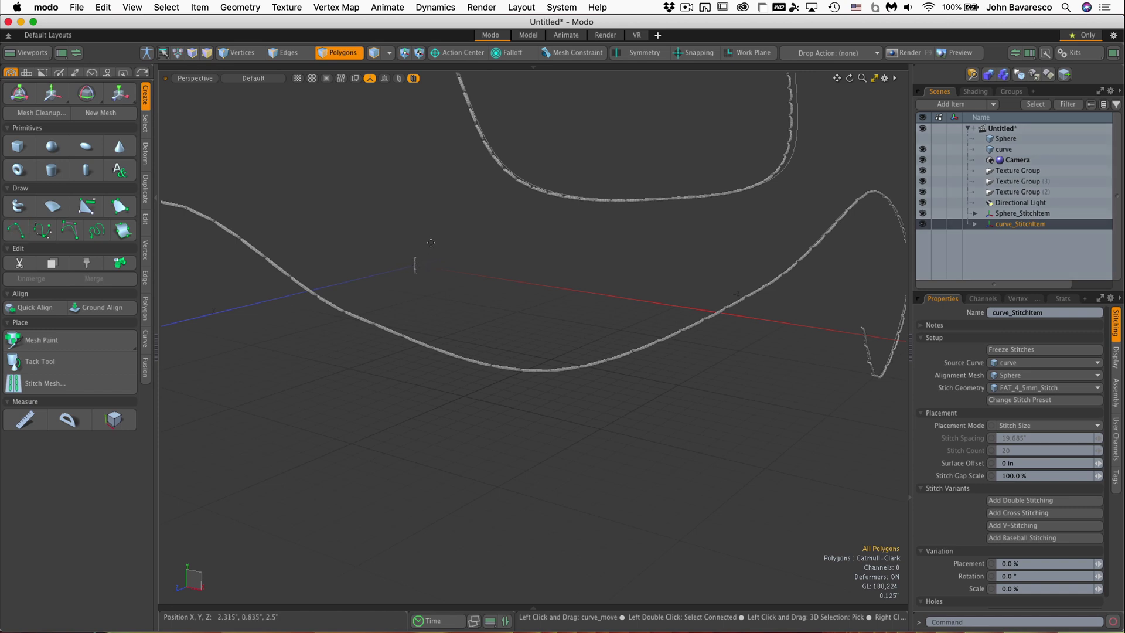
pyautogui.scroll(-3, 431, 241)
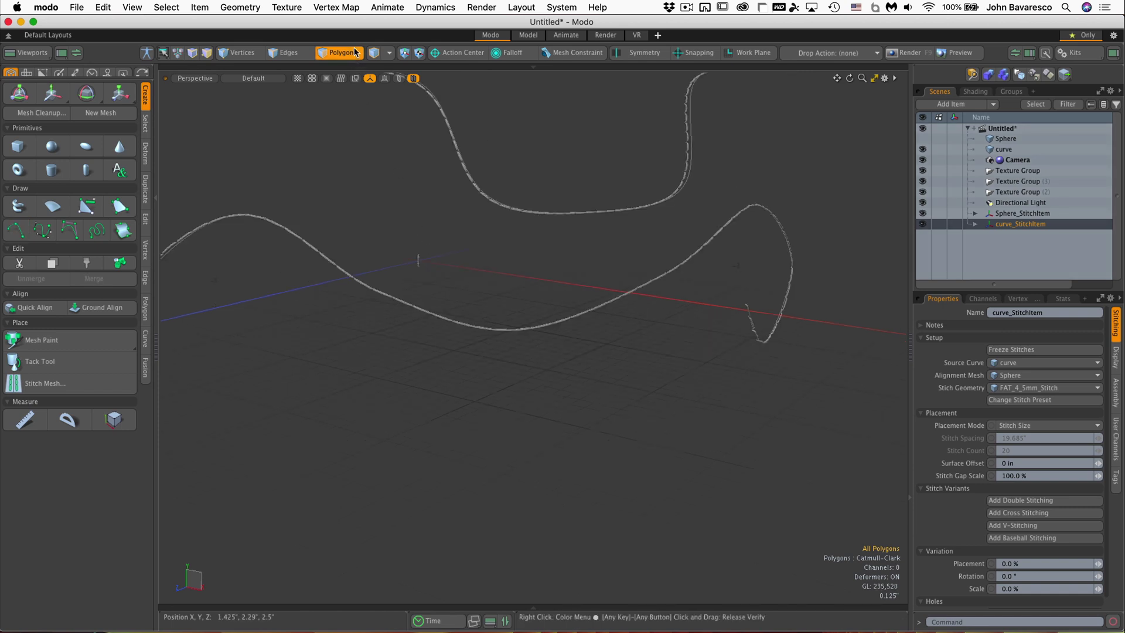
pyautogui.press('5')
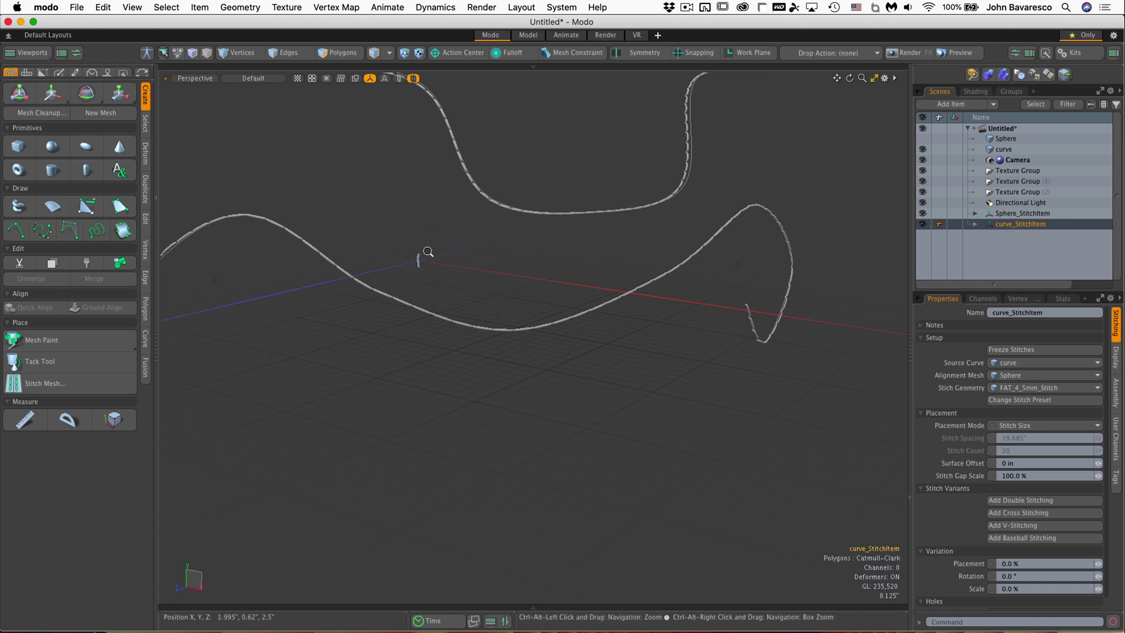
pyautogui.hotkey('shift', 'a')
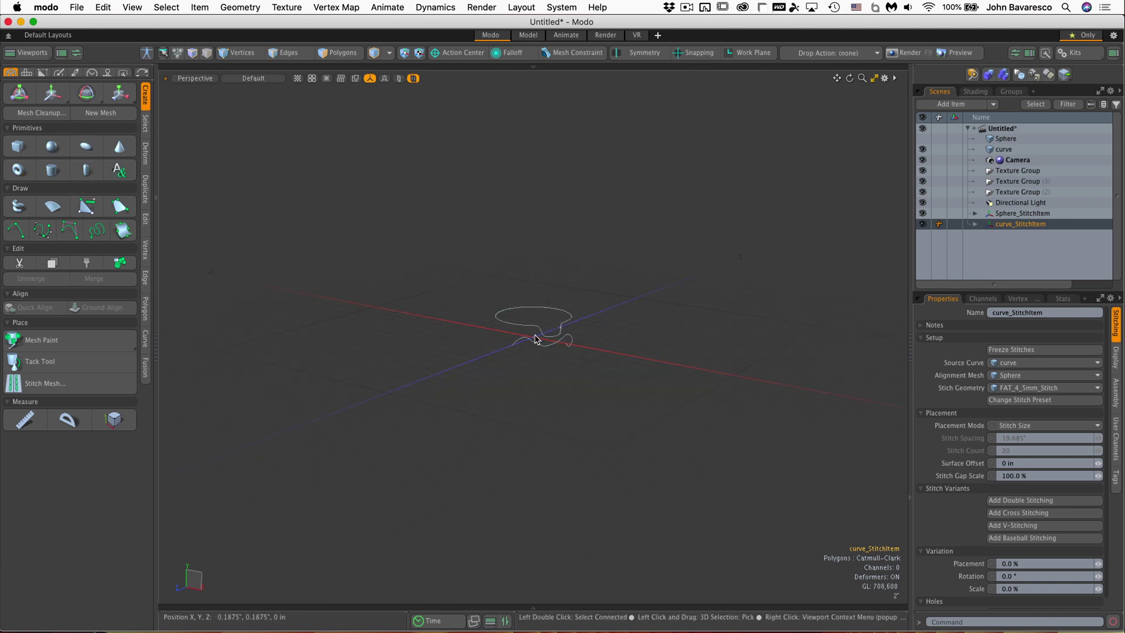
pyautogui.keyDown('ctrl'); pyautogui.keyDown('alt'); pyautogui.moveTo(535, 339); pyautogui.dragTo(485, 304); pyautogui.keyUp('alt'); pyautogui.keyUp('ctrl')
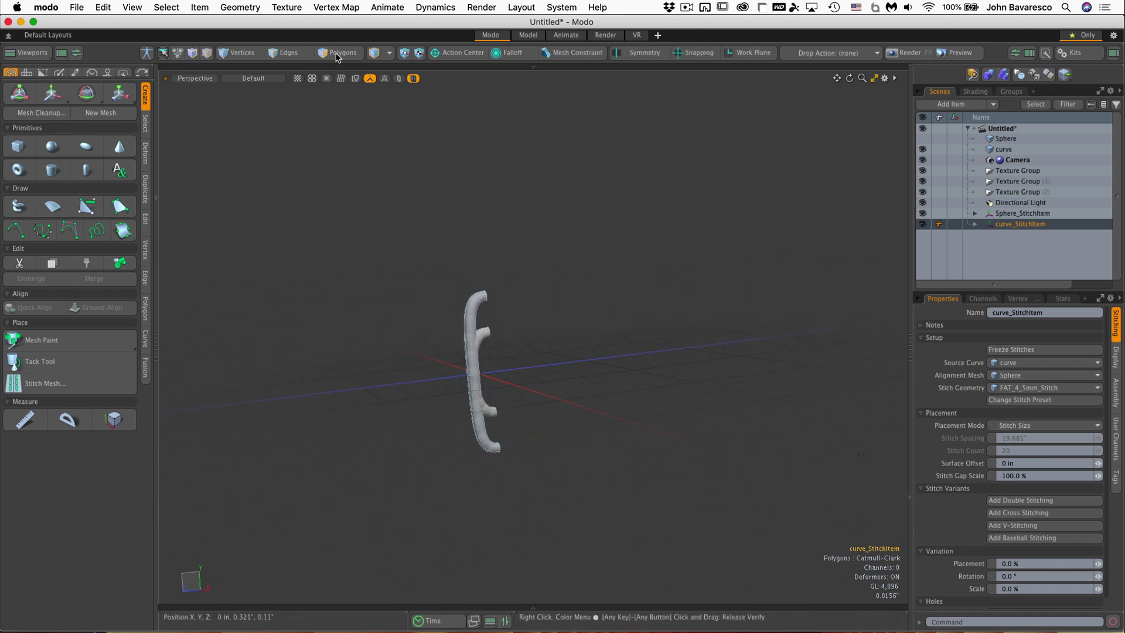
pyautogui.click(485, 294)
pyautogui.keyDown('alt'); pyautogui.moveTo(507, 293); pyautogui.dragTo(498, 373); pyautogui.keyUp('alt')
pyautogui.keyDown('ctrl'); pyautogui.keyDown('alt'); pyautogui.moveTo(615, 367); pyautogui.dragTo(759, 201); pyautogui.keyUp('alt'); pyautogui.keyUp('ctrl')
pyautogui.click(922, 140)
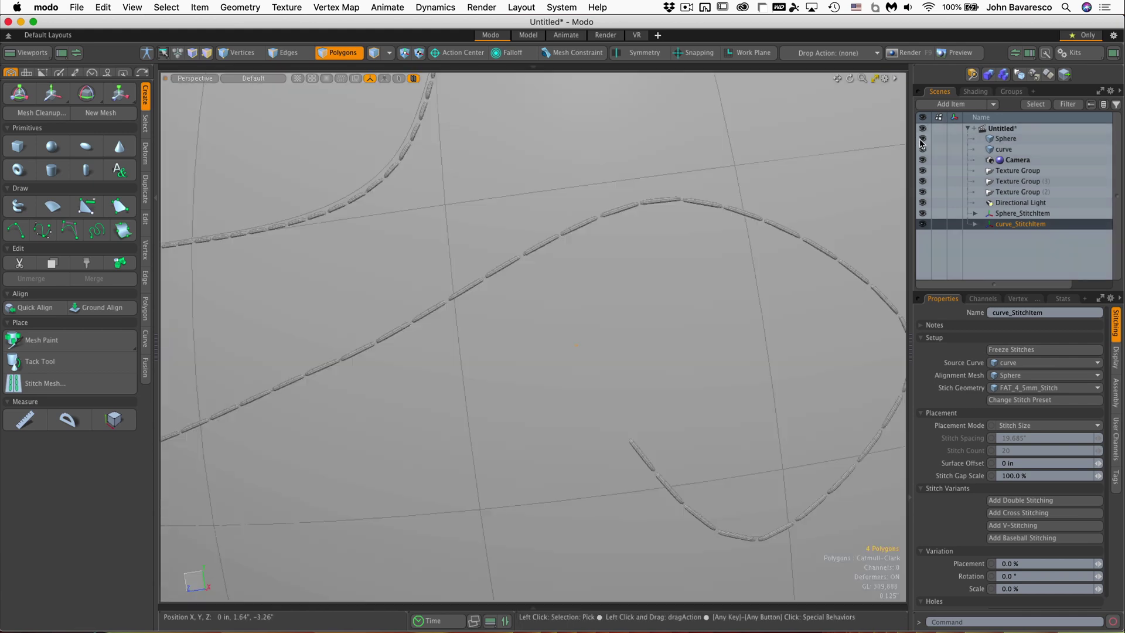
# Try a Stitch Gap Scale of 160% and other Surface Offset values on curve_StitchItem, returning them to 100% and 0 in.
pyautogui.moveTo(598, 314)
pyautogui.keyDown('ctrl'); pyautogui.keyDown('alt'); pyautogui.mouseDown()
pyautogui.moveTo(604, 332)
pyautogui.moveTo(671, 369)
pyautogui.moveTo(594, 310)
pyautogui.mouseUp(); pyautogui.keyUp('alt'); pyautogui.keyUp('ctrl')
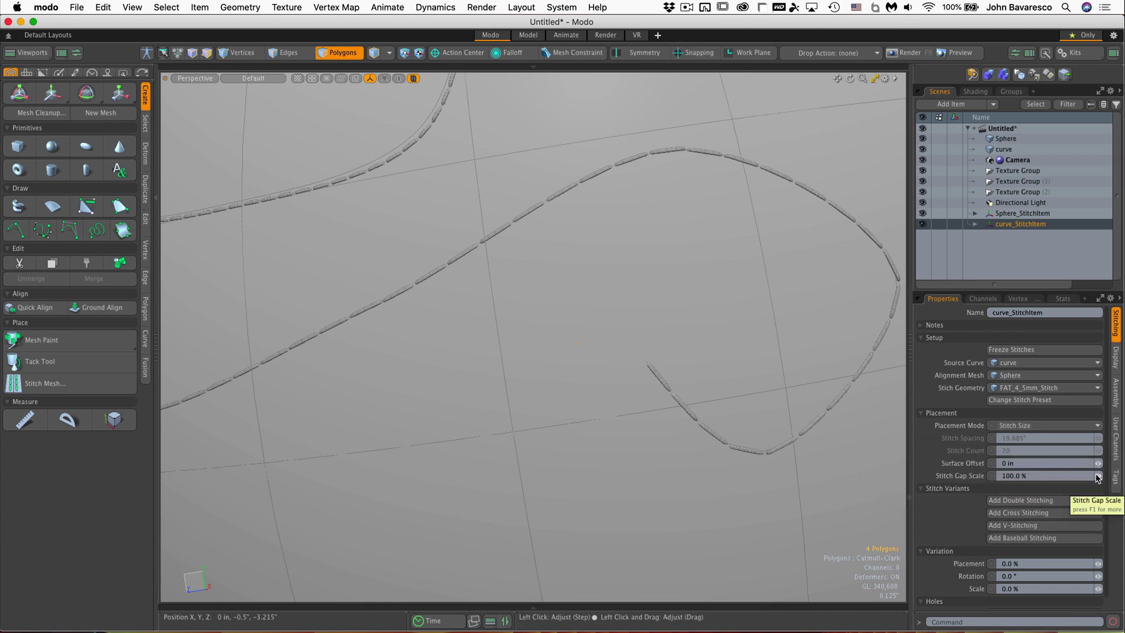
pyautogui.moveTo(1099, 474)
pyautogui.mouseDown()
pyautogui.moveTo(1089, 474)
pyautogui.moveTo(1100, 475)
pyautogui.mouseUp()
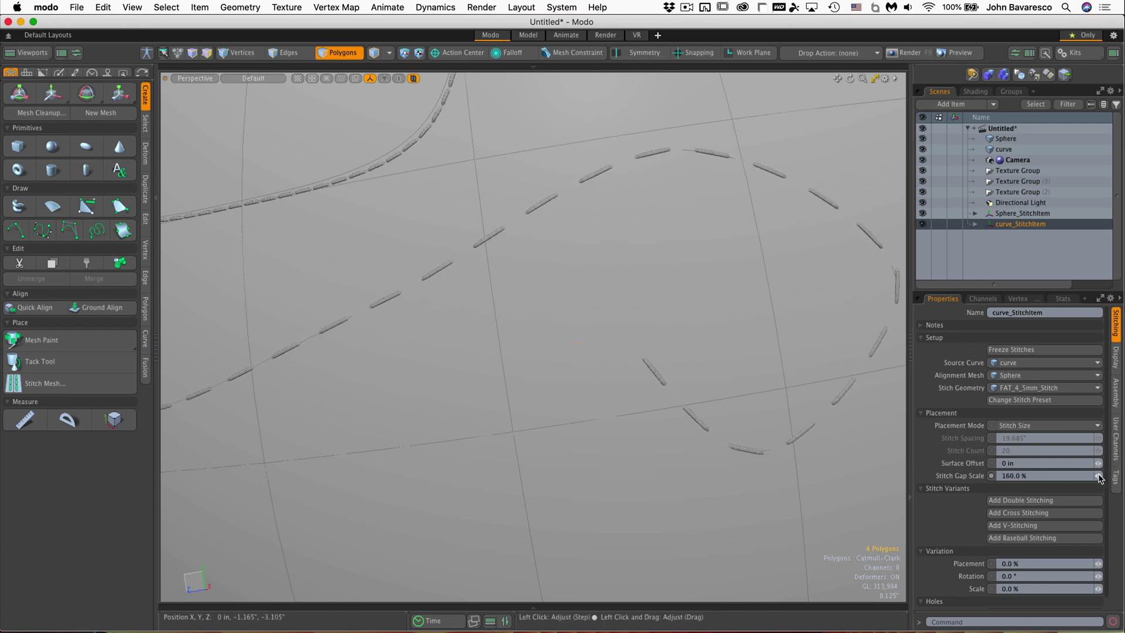
pyautogui.moveTo(1100, 475); pyautogui.dragTo(1100, 475)
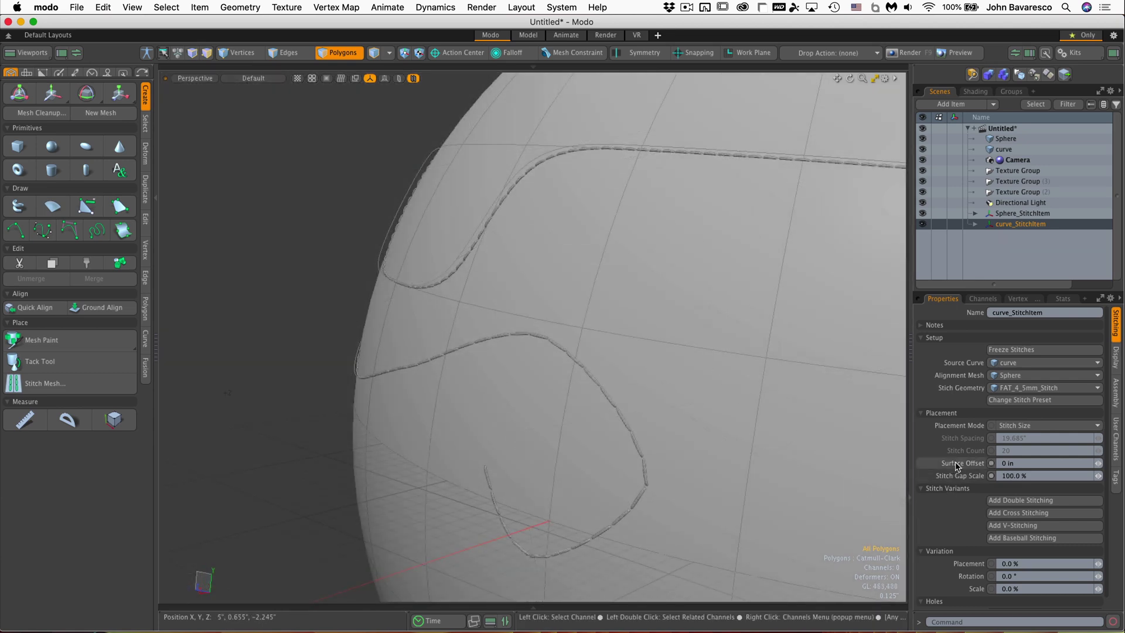
pyautogui.moveTo(957, 455)
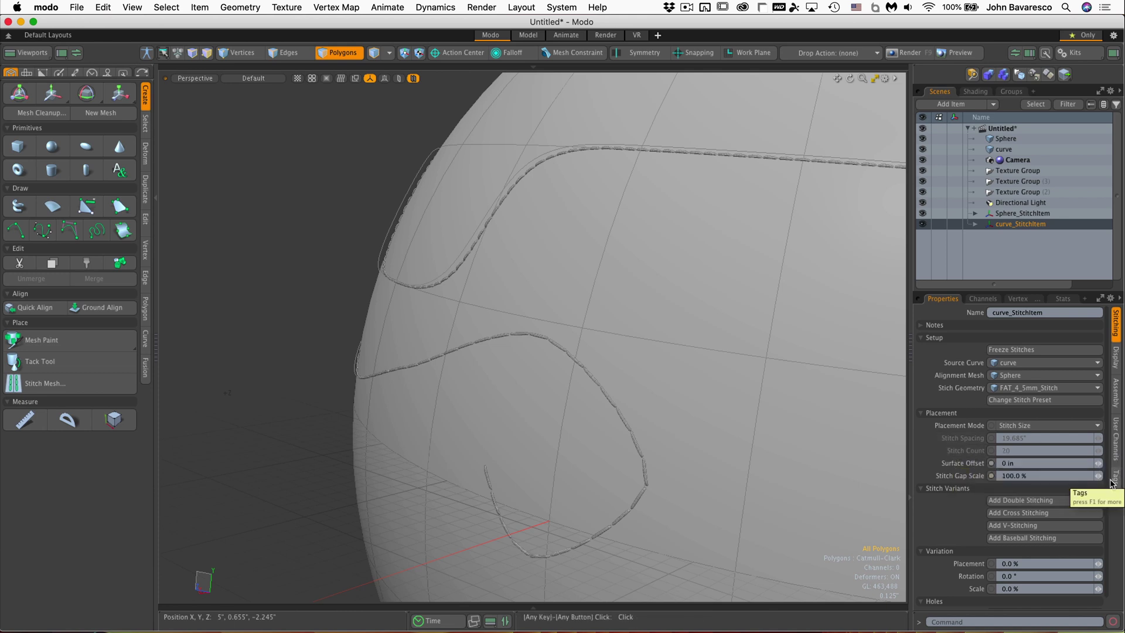
pyautogui.moveTo(1099, 465); pyautogui.dragTo(1100, 466)
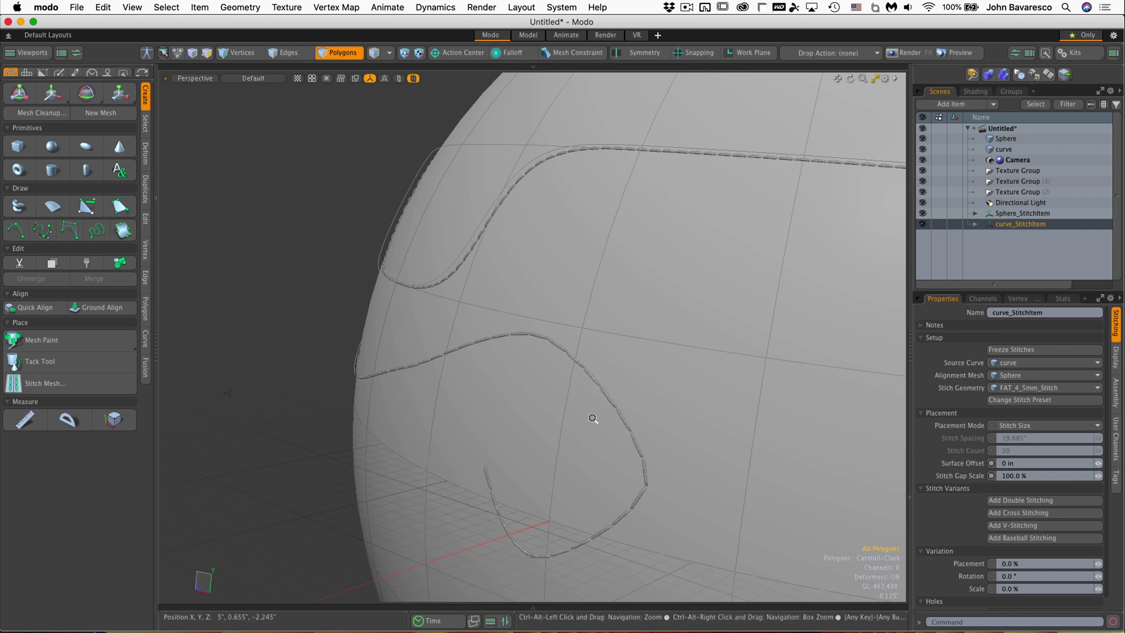
# Try the double stitching variant on curve_StitchItem.
pyautogui.keyDown('ctrl'); pyautogui.keyDown('alt'); pyautogui.moveTo(592, 419); pyautogui.dragTo(640, 438); pyautogui.keyUp('alt'); pyautogui.keyUp('ctrl')
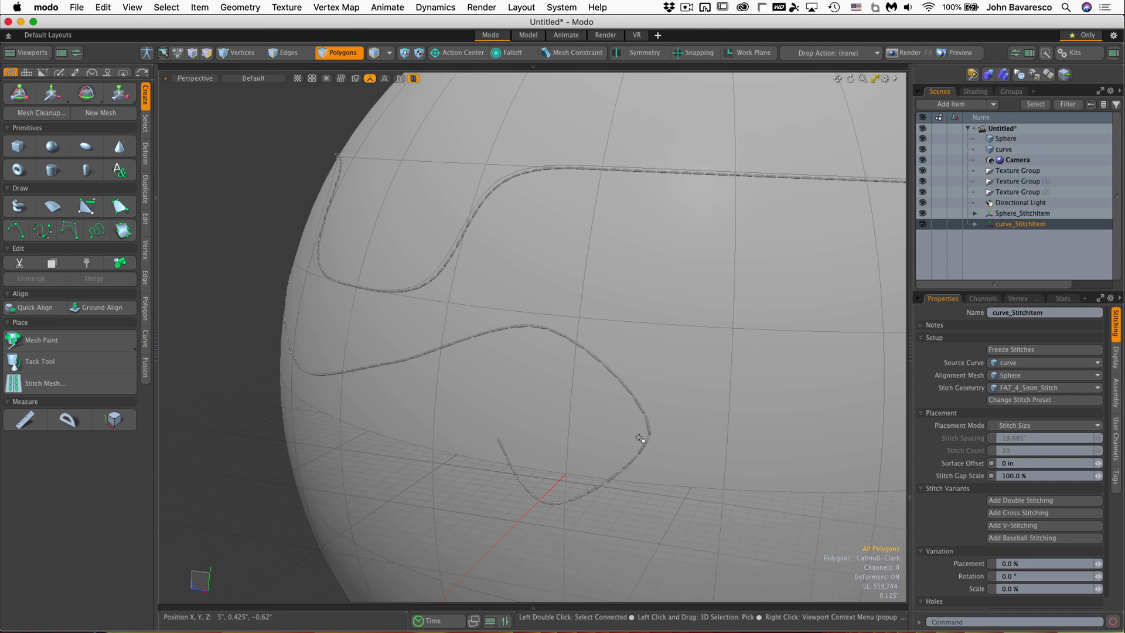
pyautogui.keyDown('alt'); pyautogui.moveTo(630, 417); pyautogui.dragTo(695, 364); pyautogui.keyUp('alt')
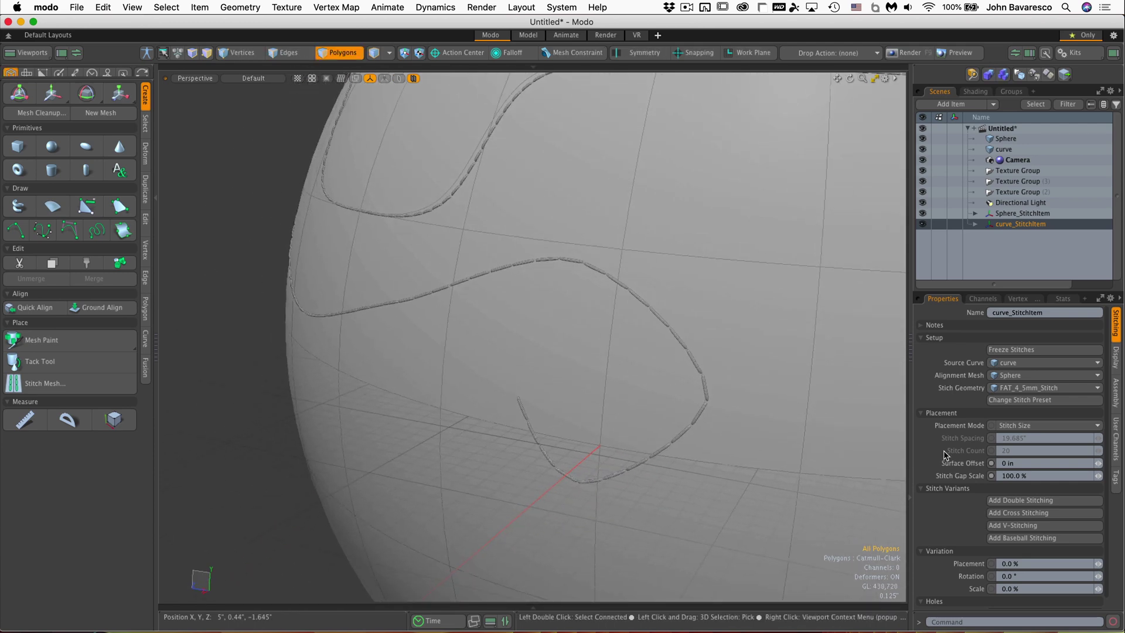
pyautogui.click(1020, 501)
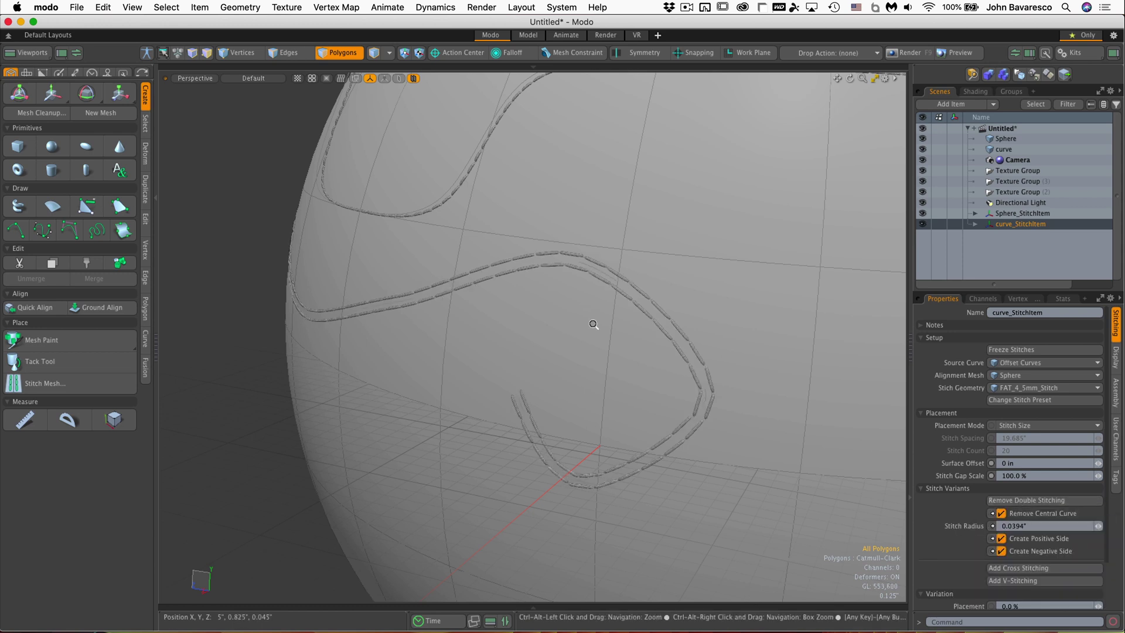
pyautogui.keyDown('ctrl'); pyautogui.keyDown('alt'); pyautogui.moveTo(594, 324); pyautogui.dragTo(603, 322); pyautogui.keyUp('alt'); pyautogui.keyUp('ctrl')
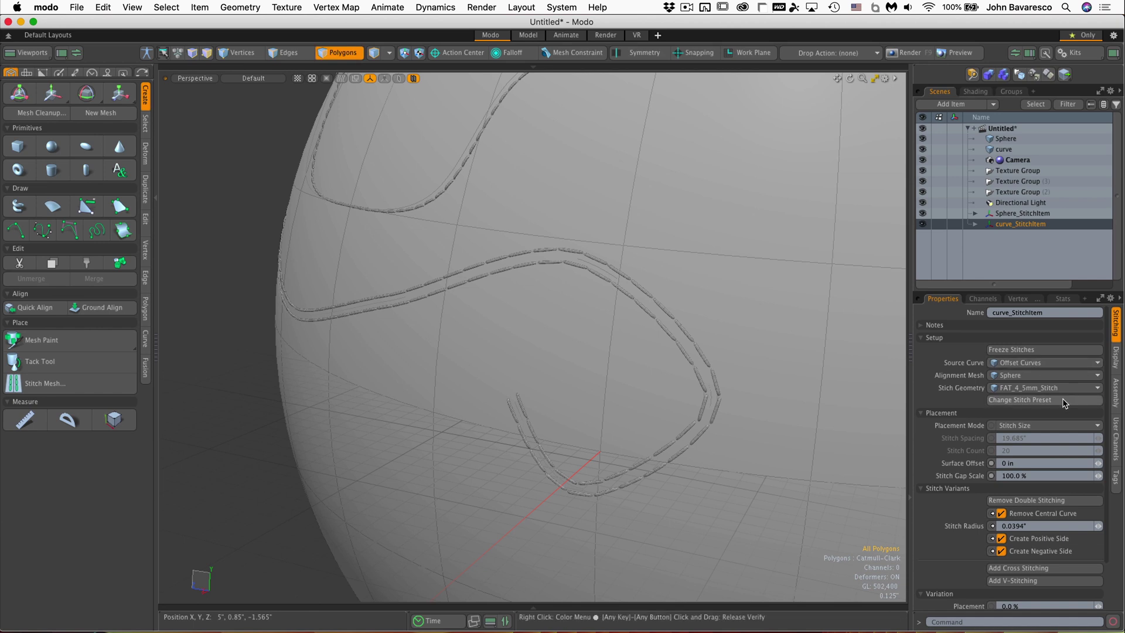
# Change the stitch preset of curve_StitchItem to FAT 2mm Stitch and inspect the two rows of stitches.
pyautogui.click(1020, 400)
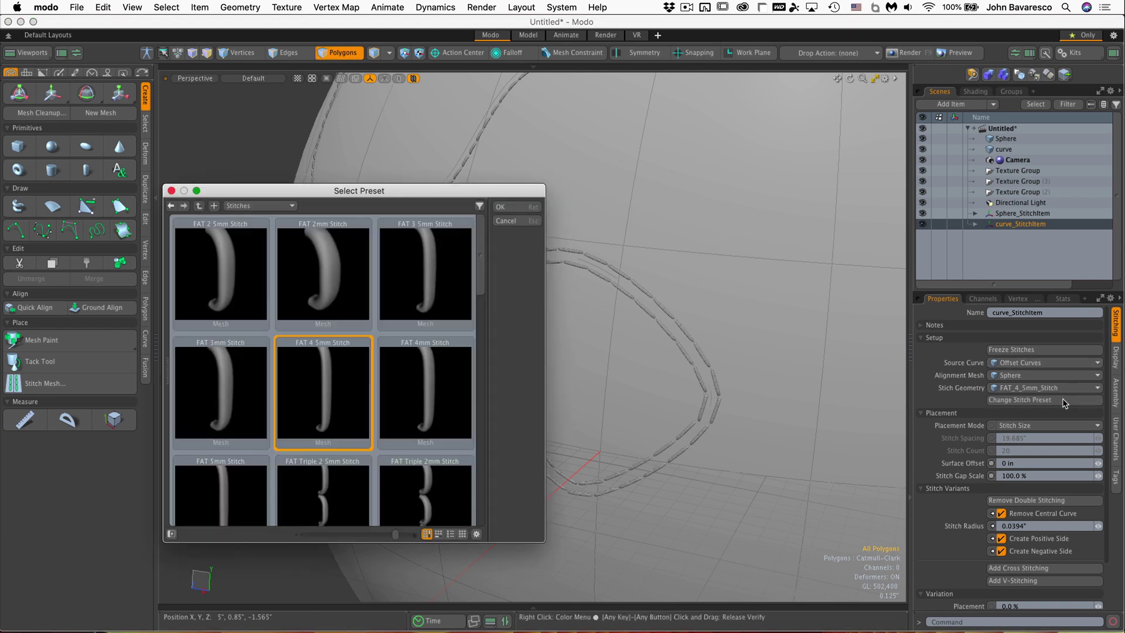
pyautogui.click(302, 273)
pyautogui.click(500, 206)
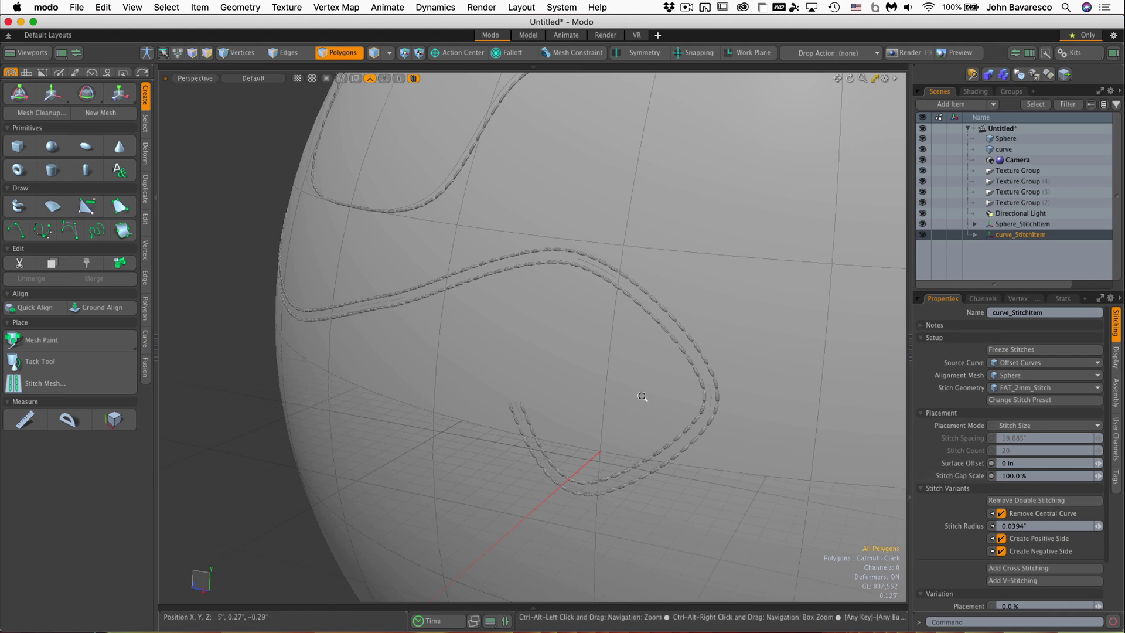
pyautogui.keyDown('ctrl'); pyautogui.keyDown('alt'); pyautogui.moveTo(642, 396); pyautogui.dragTo(661, 344); pyautogui.keyUp('alt'); pyautogui.keyUp('ctrl')
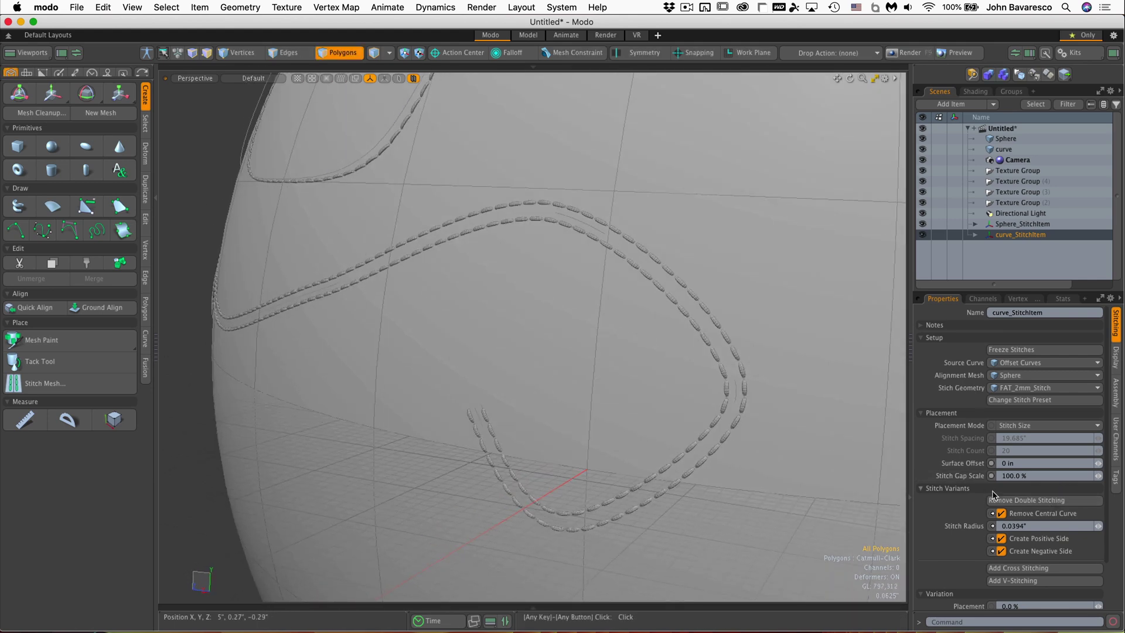
# Test the double stitching's positive side, negative side and central curve options, and remove the double stitching from curve_StitchItem.
pyautogui.click(1002, 539)
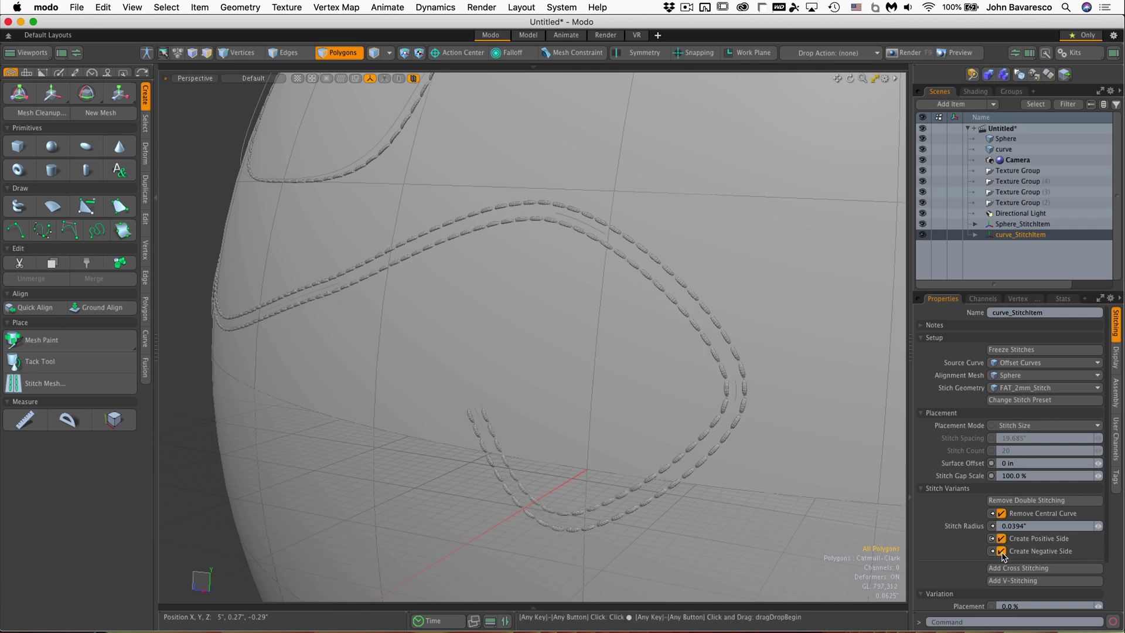
pyautogui.click(1002, 551)
pyautogui.click(1002, 552)
pyautogui.click(1002, 514)
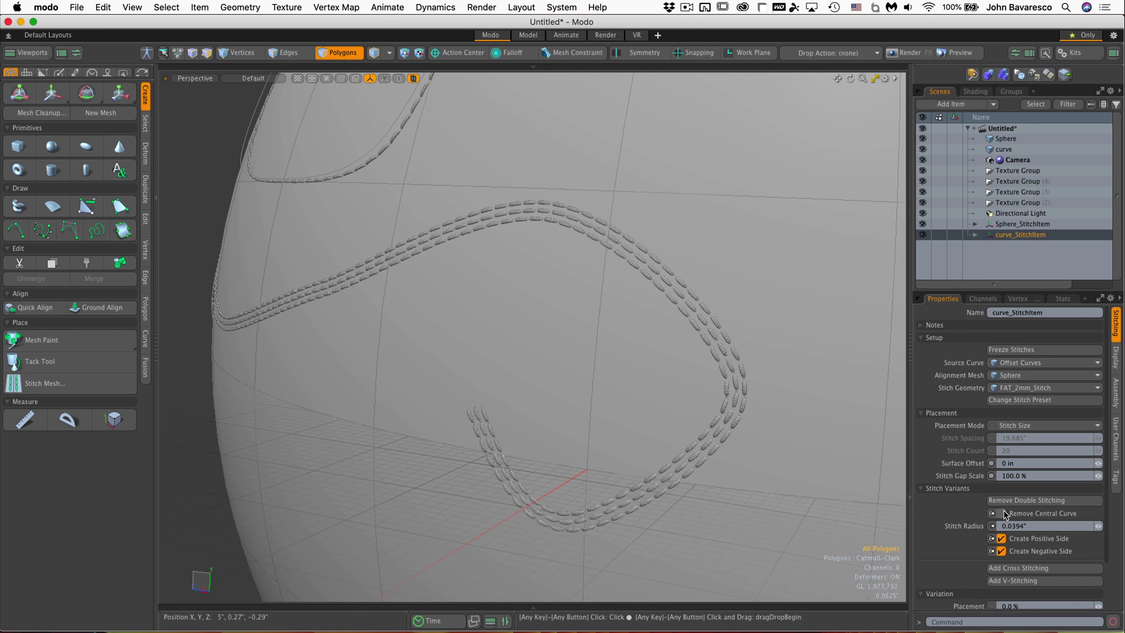
pyautogui.click(1008, 501)
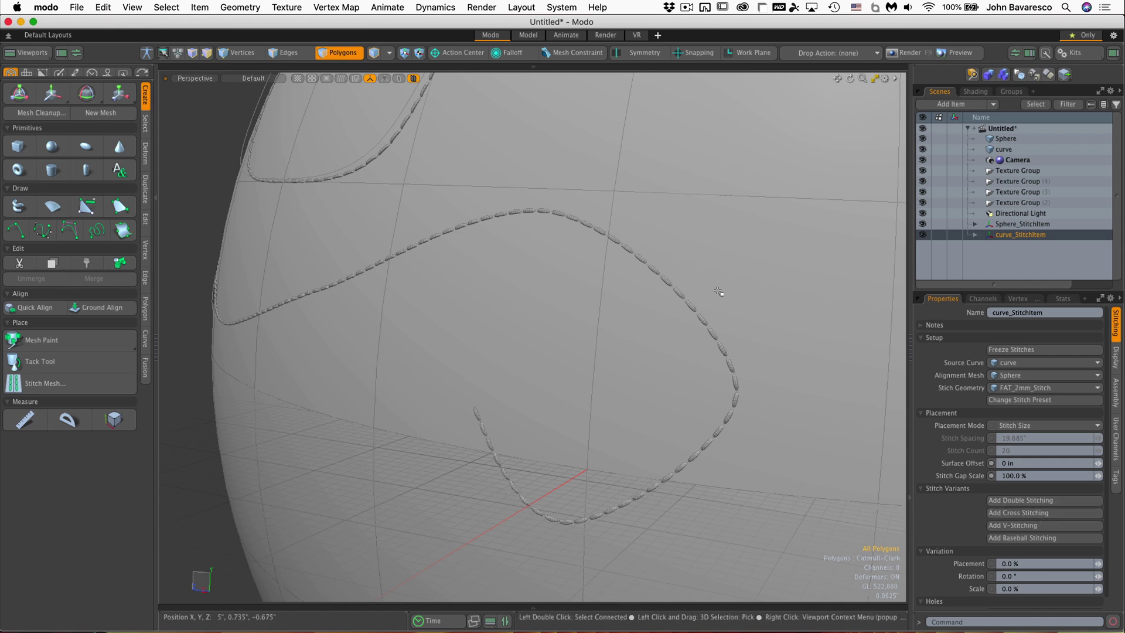
# Try cross stitching and V-stitching in turn on curve_StitchItem, removing each variant after viewing it.
pyautogui.click(1047, 514)
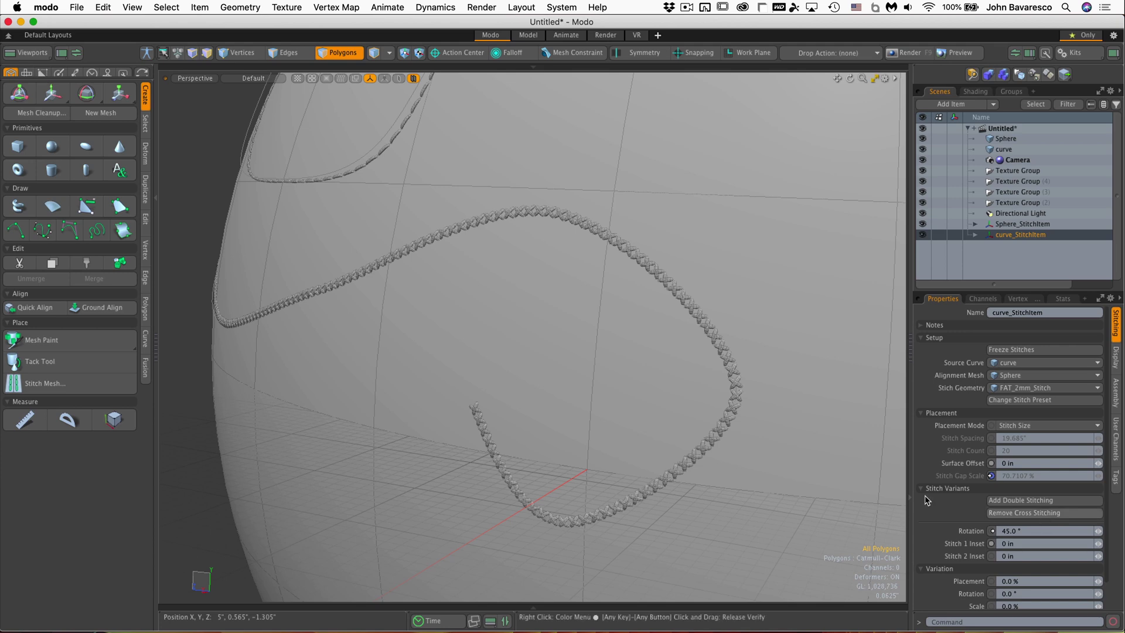
pyautogui.keyDown('ctrl'); pyautogui.keyDown('alt'); pyautogui.moveTo(706, 348); pyautogui.dragTo(721, 372); pyautogui.keyUp('alt'); pyautogui.keyUp('ctrl')
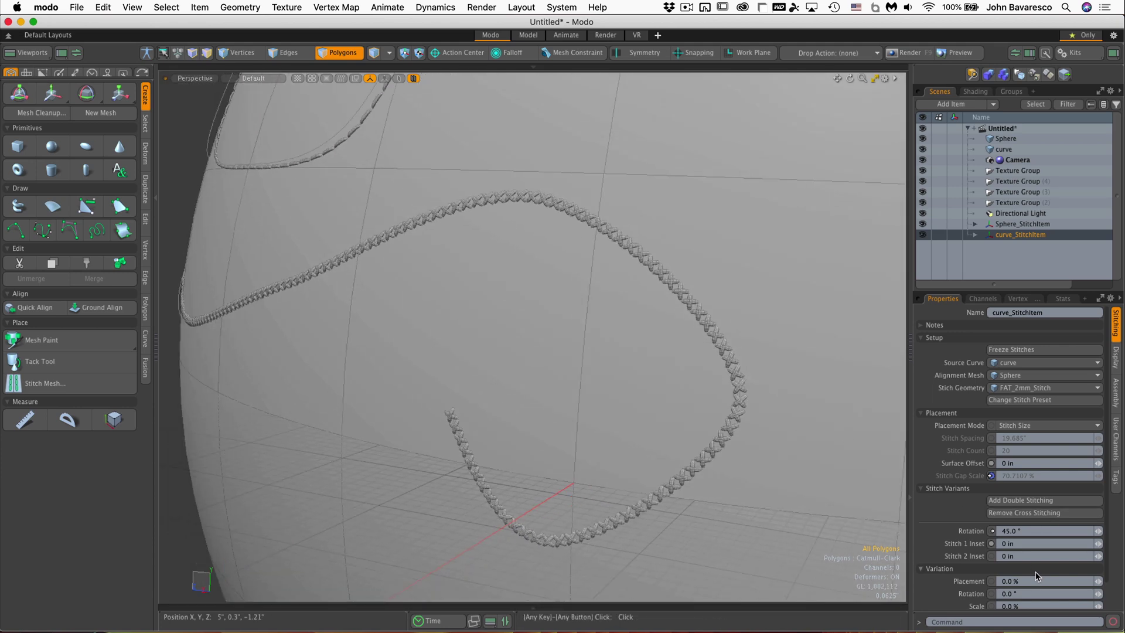
pyautogui.click(1032, 514)
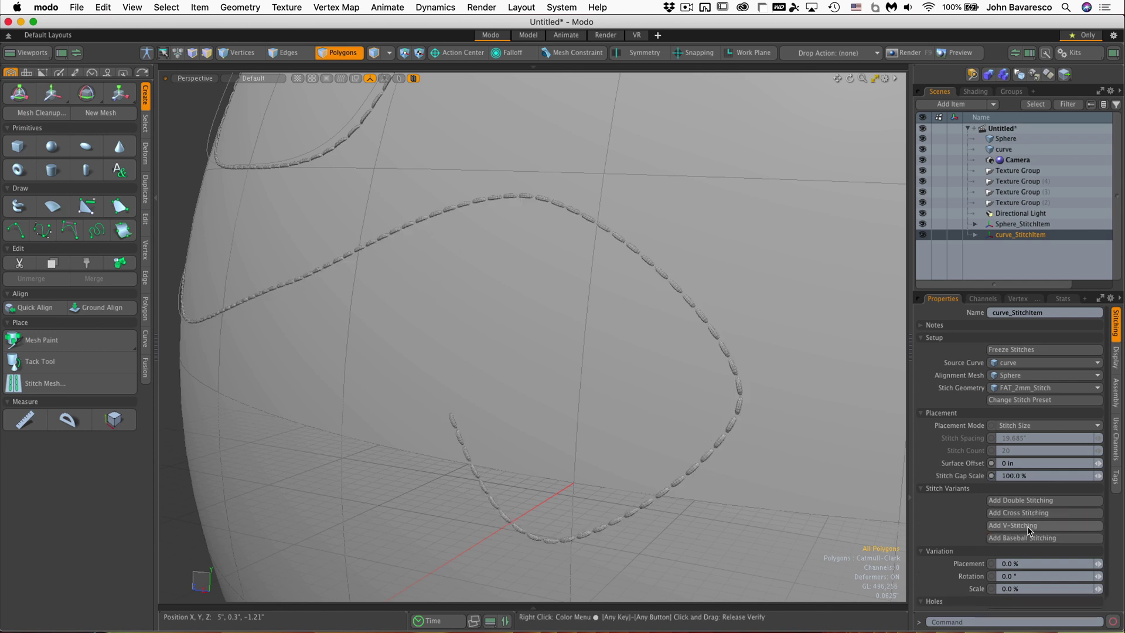
pyautogui.click(1029, 526)
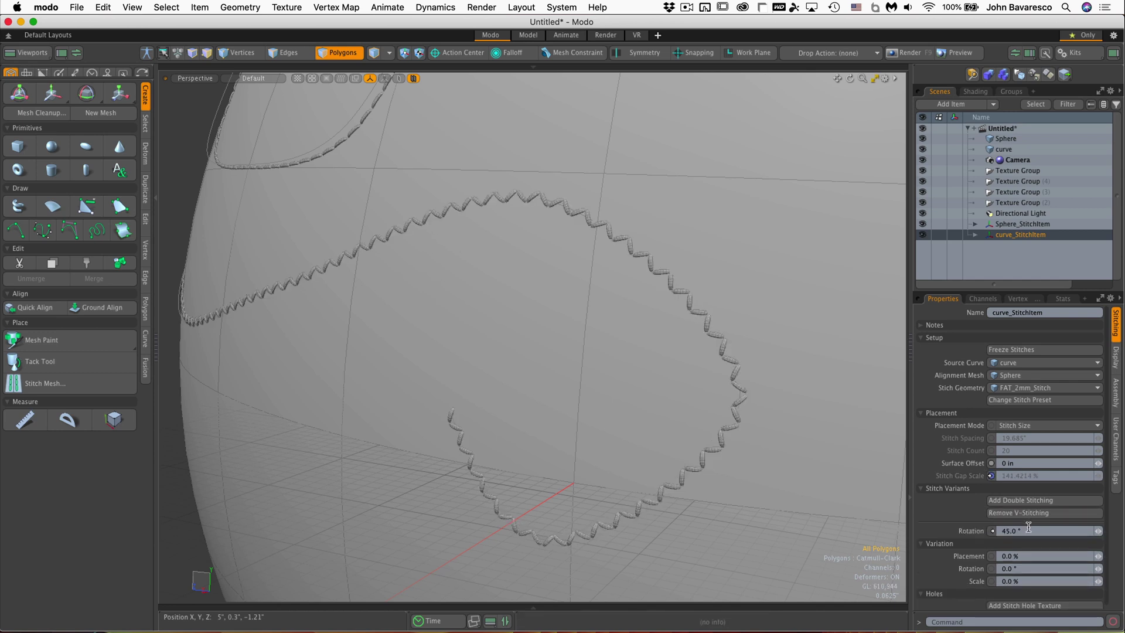
pyautogui.click(1029, 513)
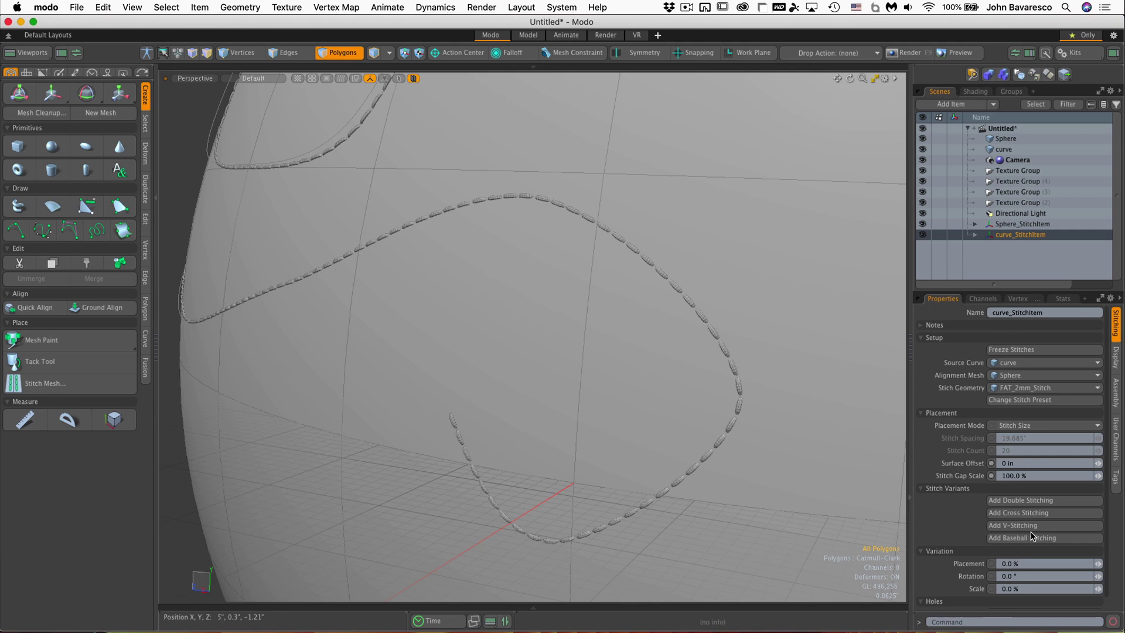
# Try baseball stitching on curve_StitchItem, inspect it along the curve and remove the variant.
pyautogui.click(1033, 538)
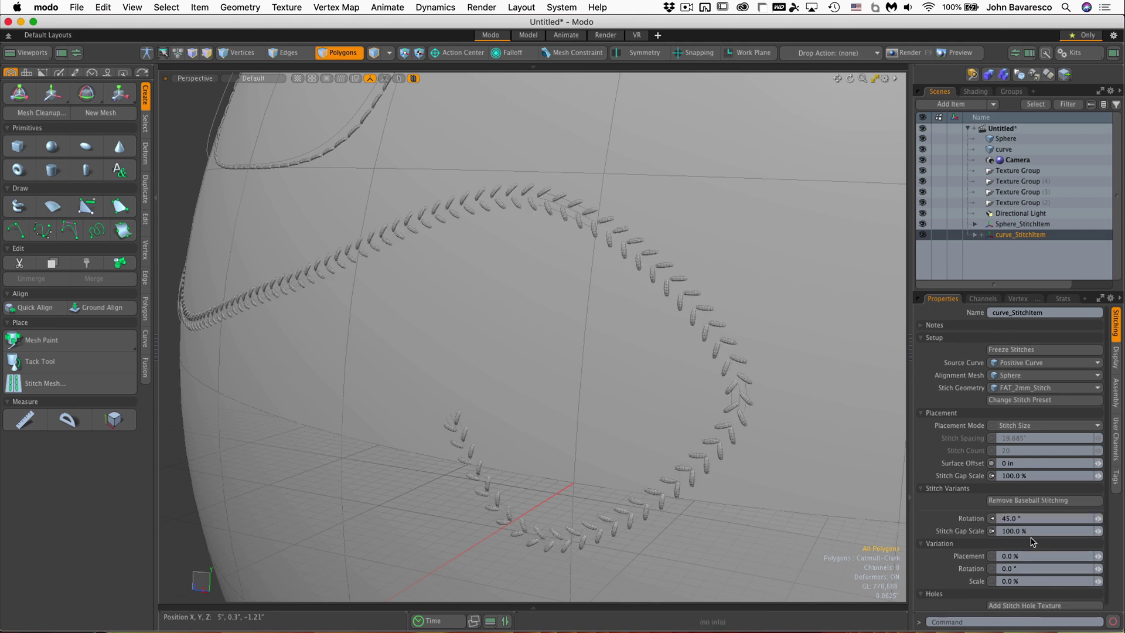
pyautogui.keyDown('ctrl'); pyautogui.keyDown('alt'); pyautogui.moveTo(654, 334); pyautogui.dragTo(615, 299); pyautogui.keyUp('alt'); pyautogui.keyUp('ctrl')
pyautogui.keyDown('alt'); pyautogui.moveTo(615, 299); pyautogui.dragTo(574, 352); pyautogui.keyUp('alt')
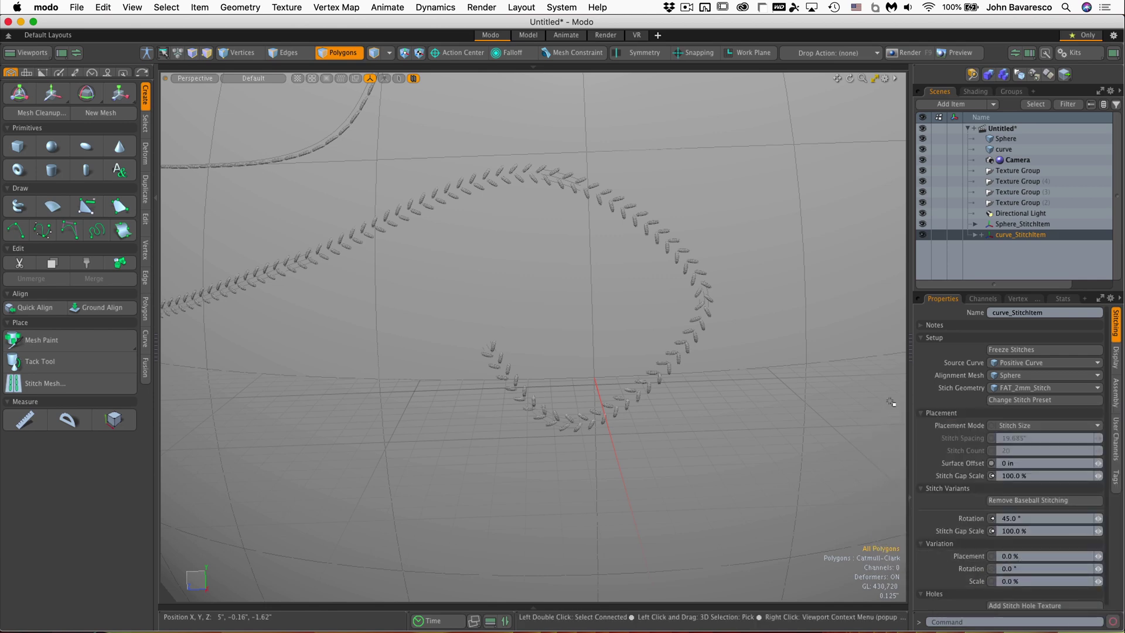
pyautogui.keyDown('ctrl'); pyautogui.keyDown('alt'); pyautogui.moveTo(661, 298); pyautogui.dragTo(711, 279); pyautogui.keyUp('alt'); pyautogui.keyUp('ctrl')
pyautogui.click(1004, 502)
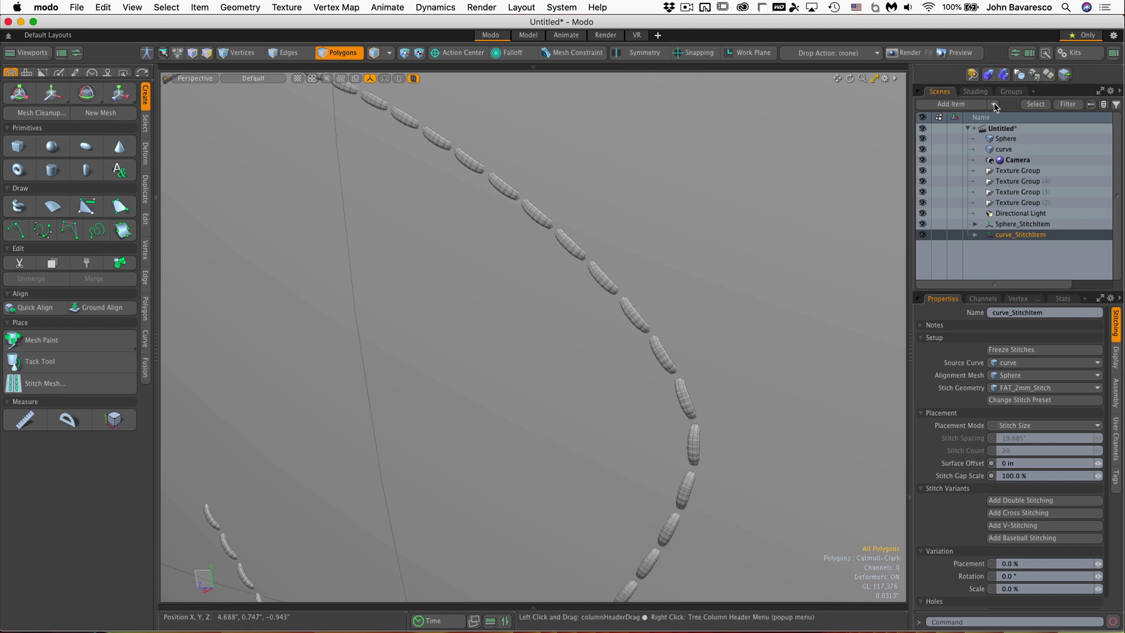
# Expand the FAT_2mm_Stitch.lxl group in the shader tree down to its item mask and select the Material inside.
pyautogui.click(975, 92)
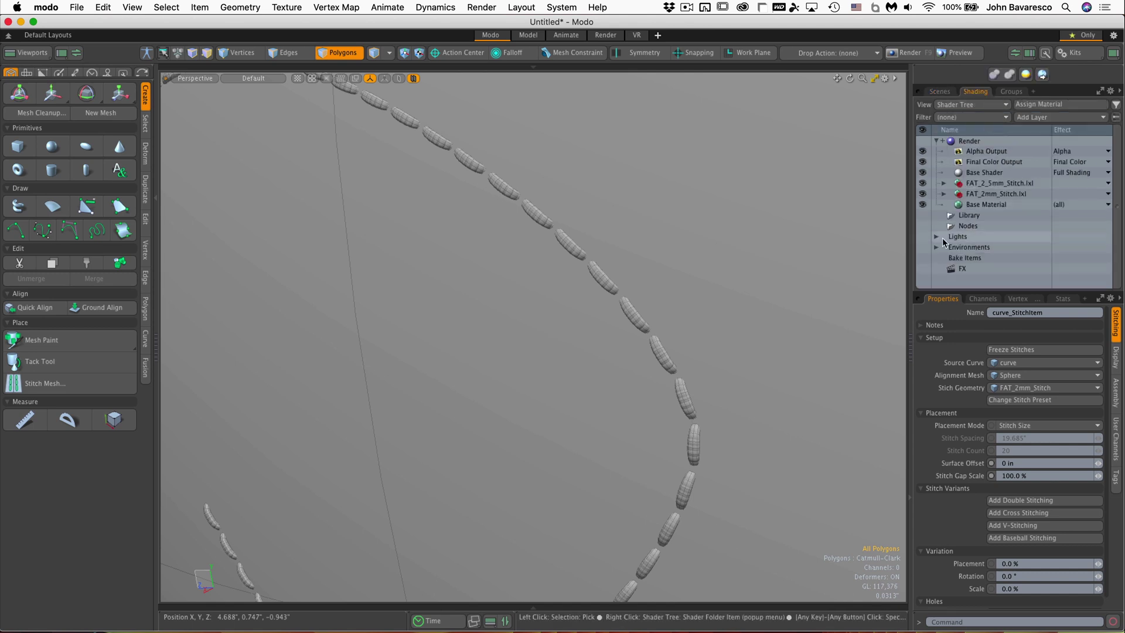
pyautogui.click(944, 193)
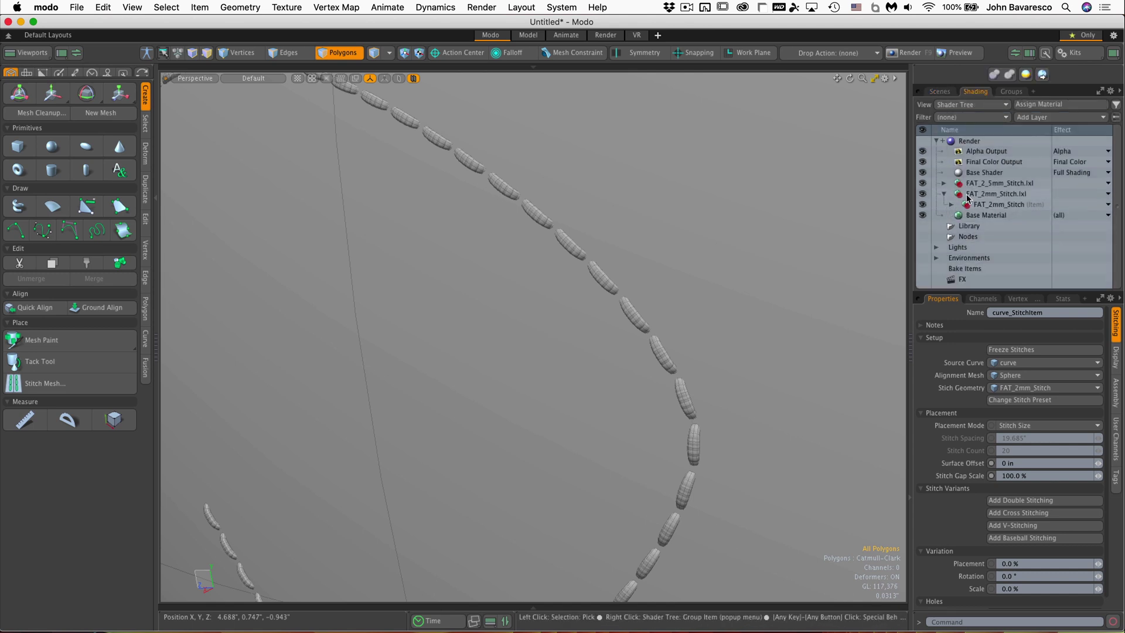
pyautogui.click(1004, 195)
pyautogui.click(951, 204)
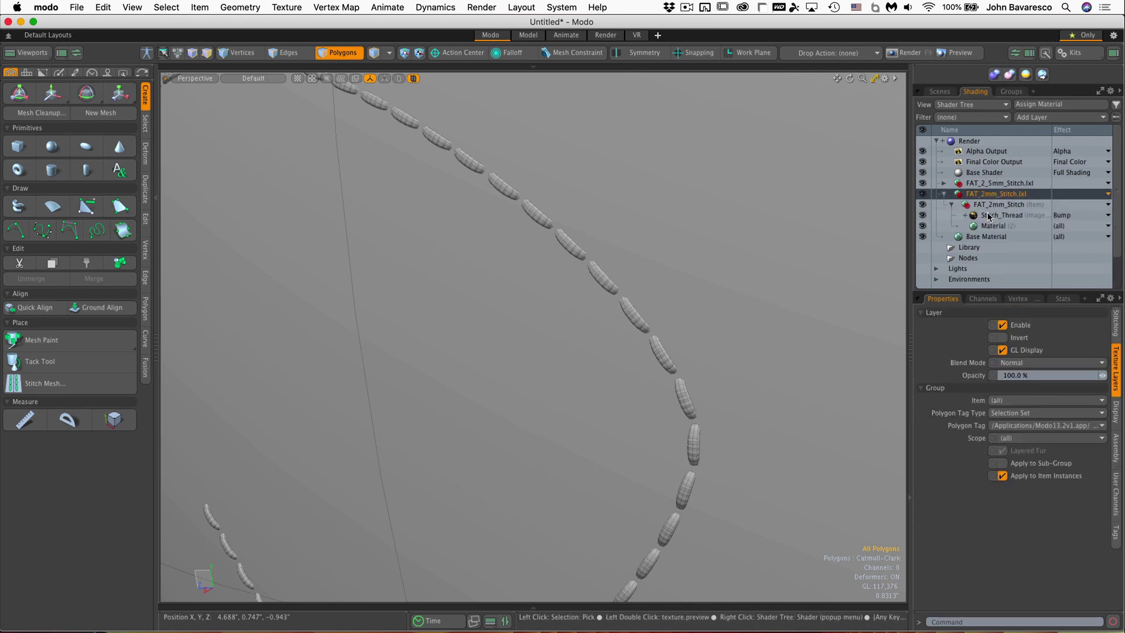
pyautogui.click(992, 227)
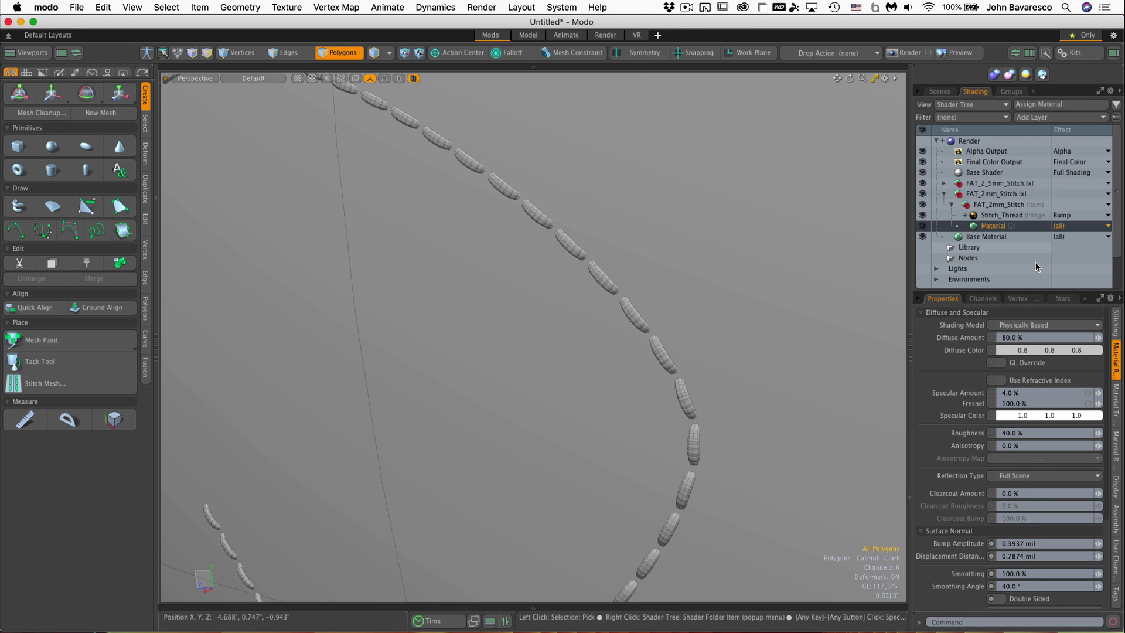
# Set the stitch material's diffuse color to a red of 0.8, 0.25, 0.0 and view the stitches up close.
pyautogui.click(1010, 355)
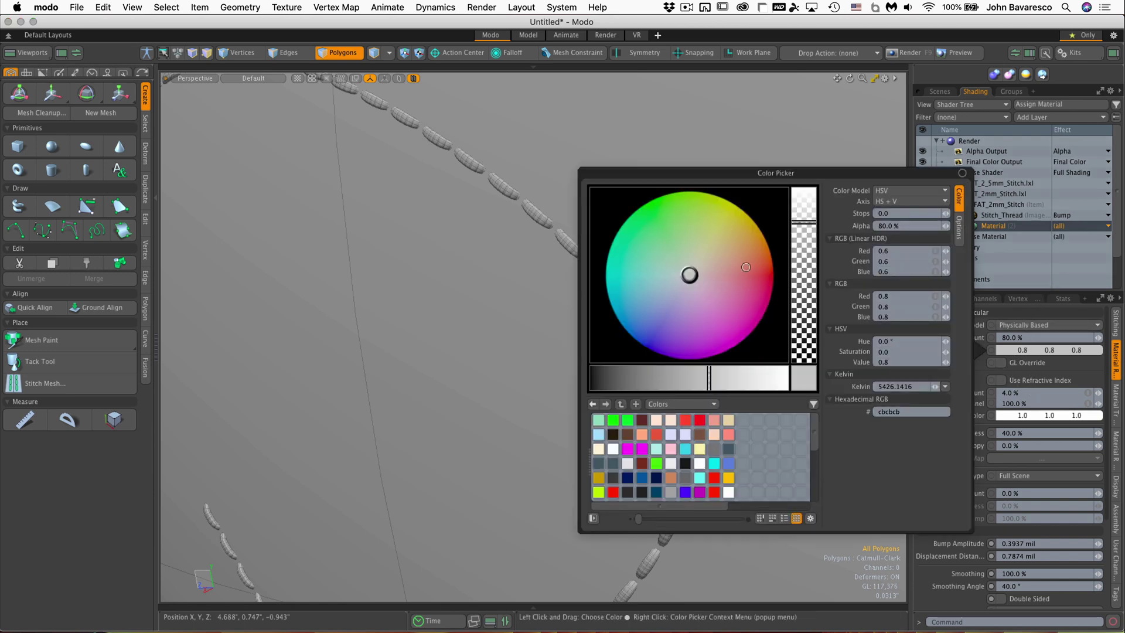
pyautogui.moveTo(703, 270); pyautogui.dragTo(771, 261)
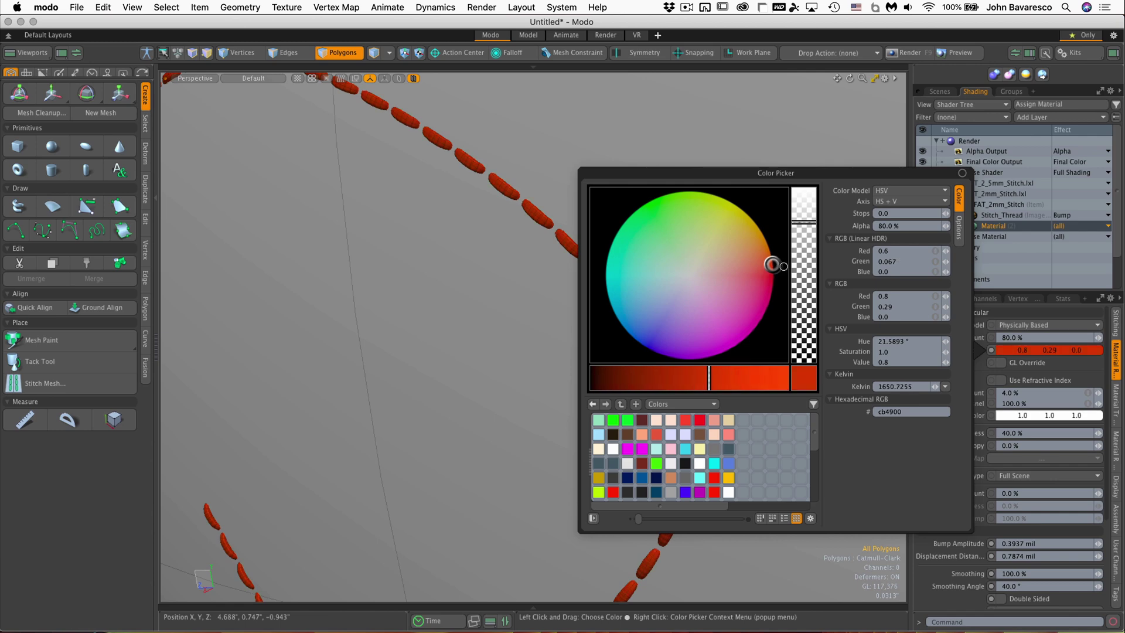
pyautogui.keyDown('ctrl'); pyautogui.keyDown('alt'); pyautogui.moveTo(629, 313); pyautogui.dragTo(613, 396); pyautogui.keyUp('alt'); pyautogui.keyUp('ctrl')
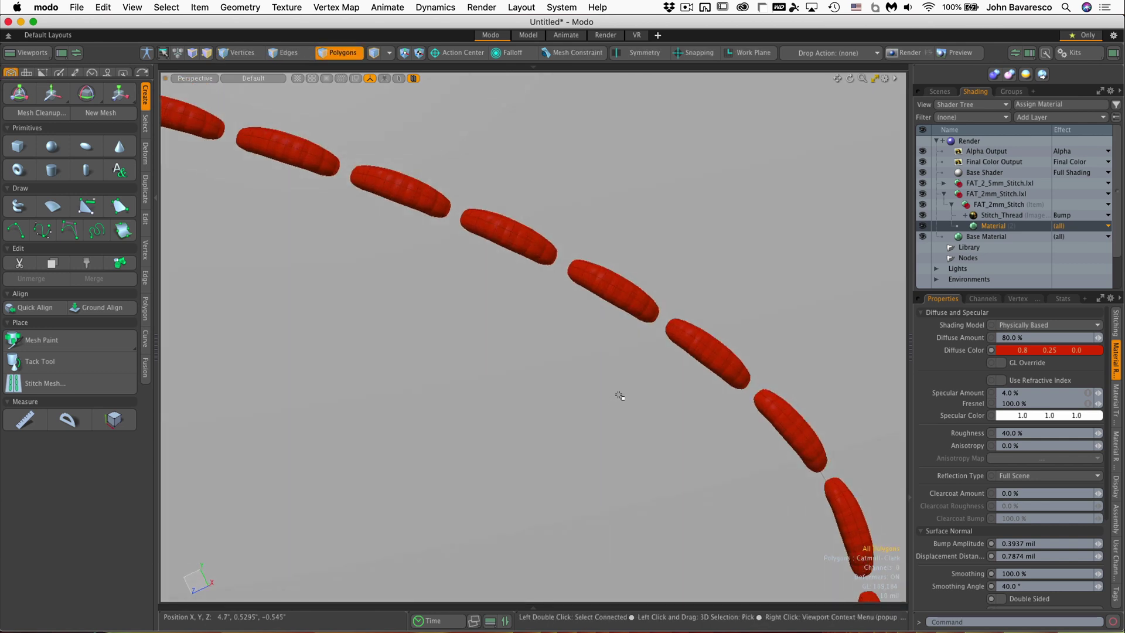
# Start a render preview of the scene and frame the red stitches in it at close range.
pyautogui.press('F8')
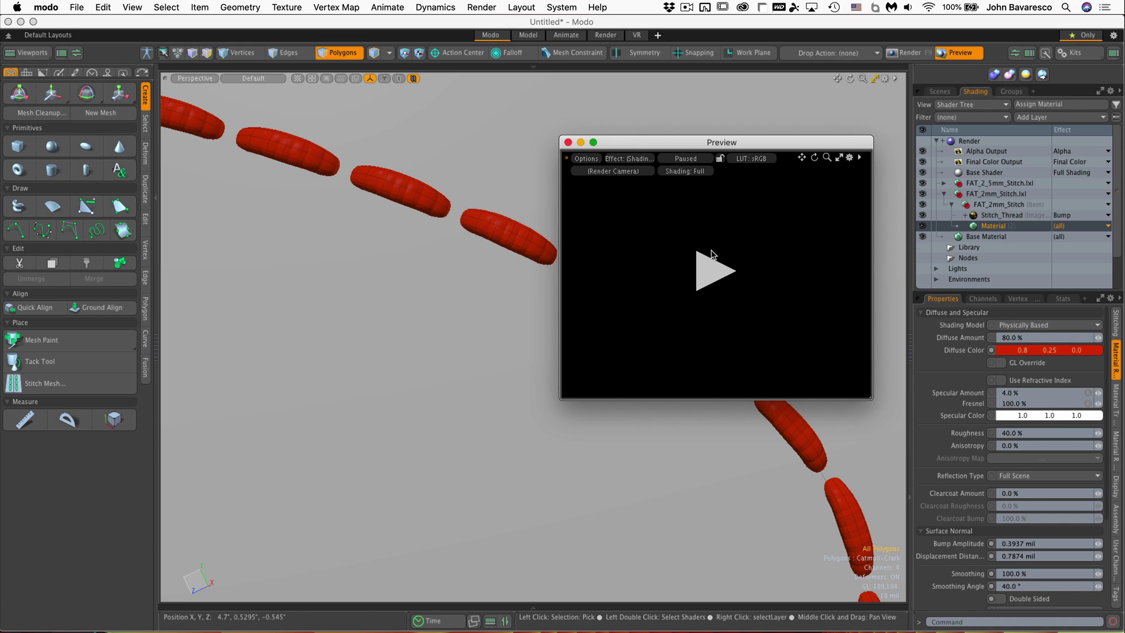
pyautogui.click(711, 256)
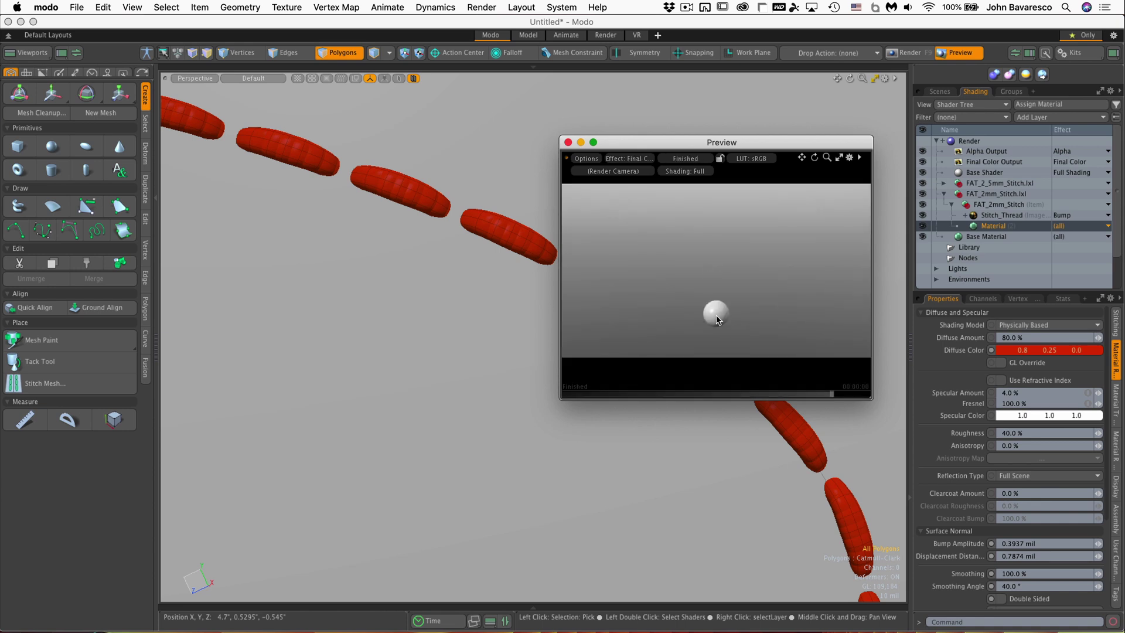
pyautogui.keyDown('ctrl'); pyautogui.keyDown('alt'); pyautogui.moveTo(718, 319); pyautogui.dragTo(799, 262); pyautogui.keyUp('alt'); pyautogui.keyUp('ctrl')
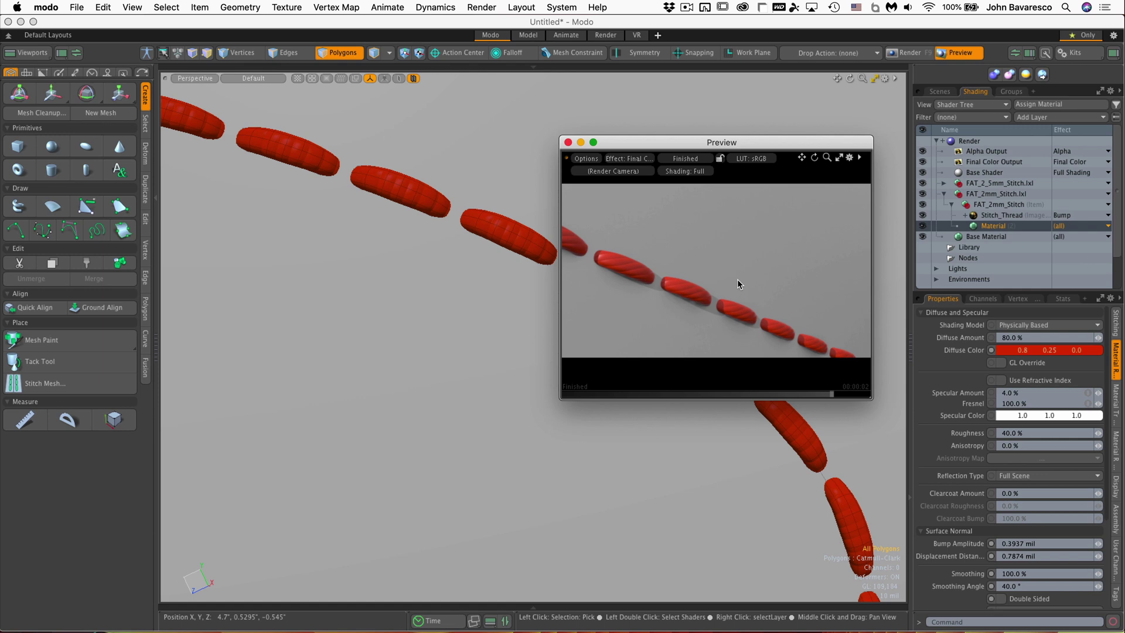
pyautogui.keyDown('ctrl'); pyautogui.keyDown('alt'); pyautogui.moveTo(681, 300); pyautogui.dragTo(724, 306); pyautogui.keyUp('alt'); pyautogui.keyUp('ctrl')
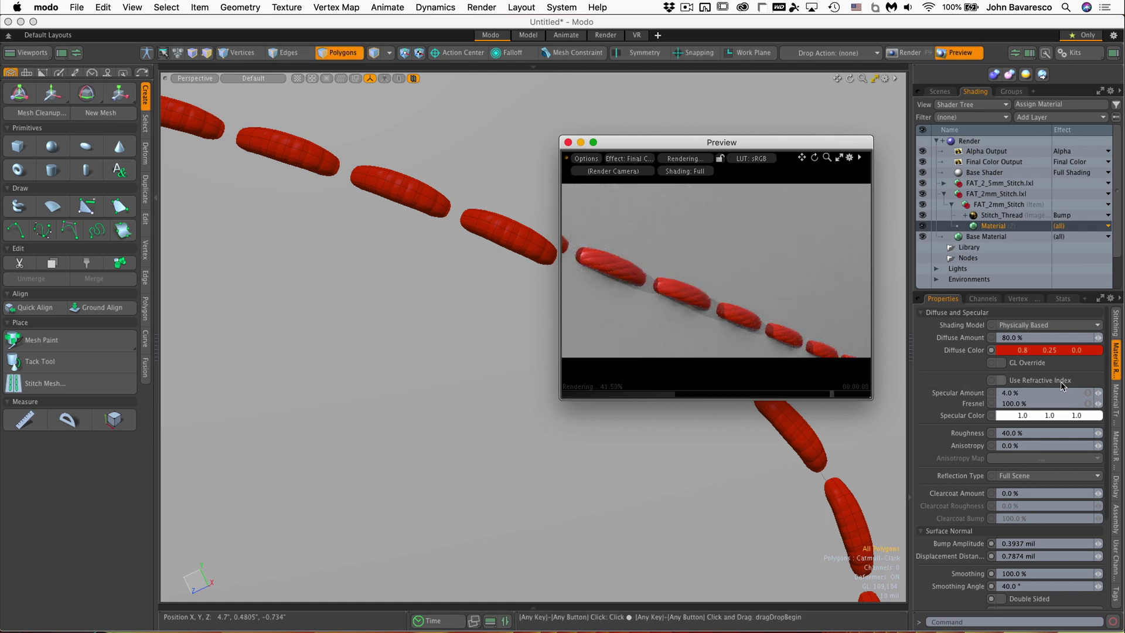
# Set the stitch material's specular amount to 0% and inspect the stitches in the render preview.
pyautogui.click(1046, 393)
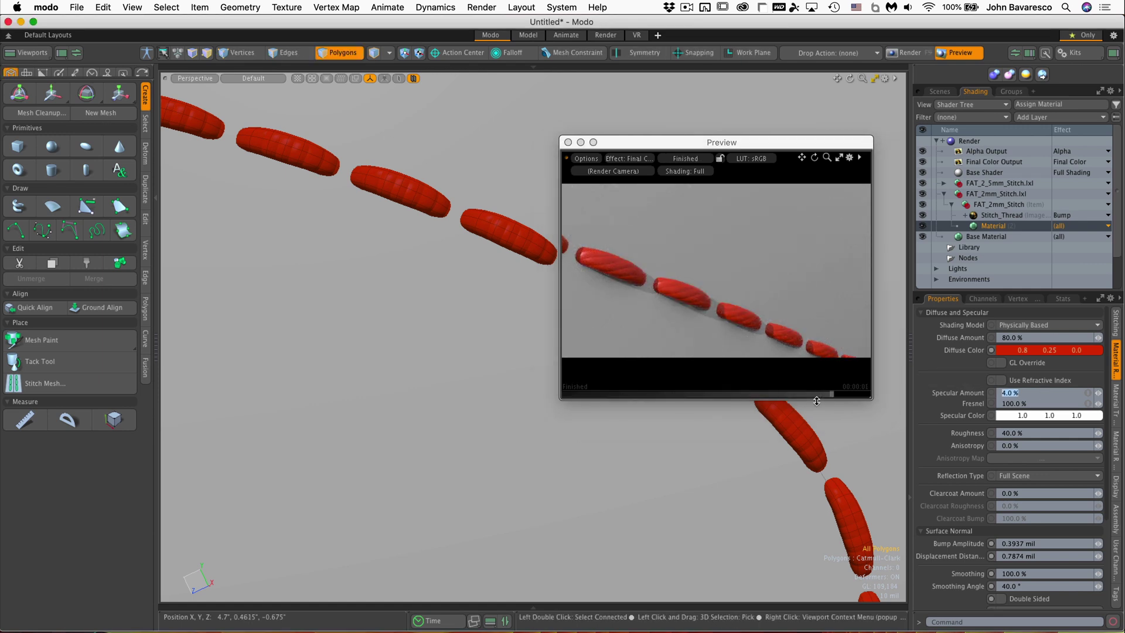
pyautogui.write('0')
pyautogui.press('Return')
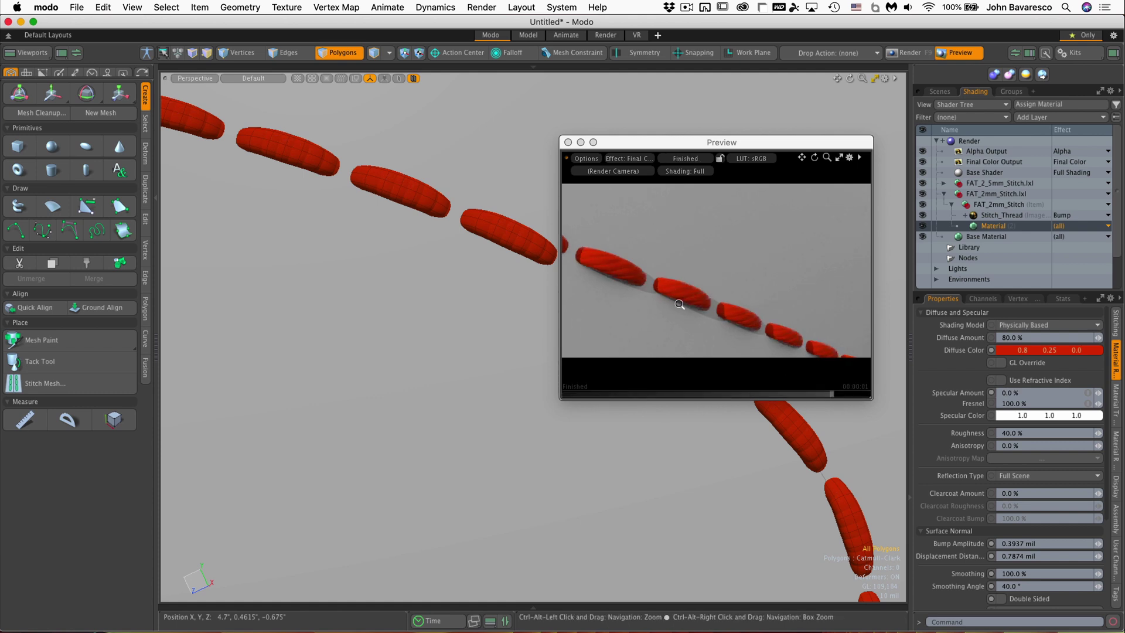
pyautogui.moveTo(679, 305)
pyautogui.keyDown('ctrl'); pyautogui.keyDown('alt'); pyautogui.mouseDown()
pyautogui.moveTo(787, 295)
pyautogui.moveTo(634, 322)
pyautogui.moveTo(751, 365)
pyautogui.moveTo(732, 305)
pyautogui.moveTo(687, 308)
pyautogui.mouseUp(); pyautogui.keyUp('alt'); pyautogui.keyUp('ctrl')
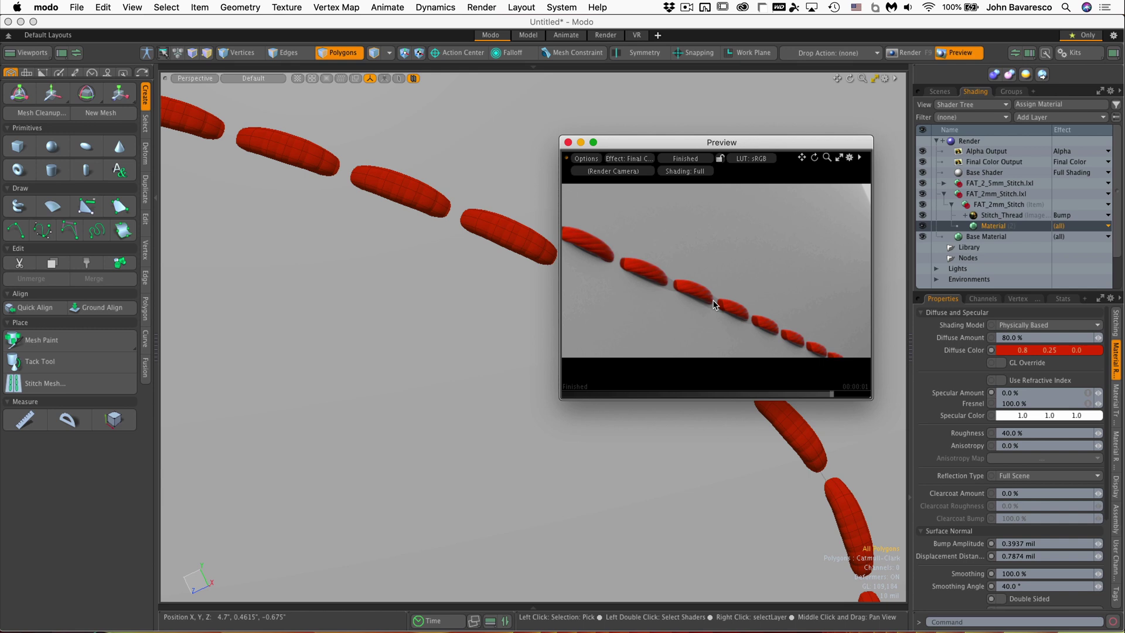
pyautogui.keyDown('alt'); pyautogui.keyDown('shift'); pyautogui.moveTo(715, 305); pyautogui.dragTo(792, 296); pyautogui.keyUp('shift'); pyautogui.keyUp('alt')
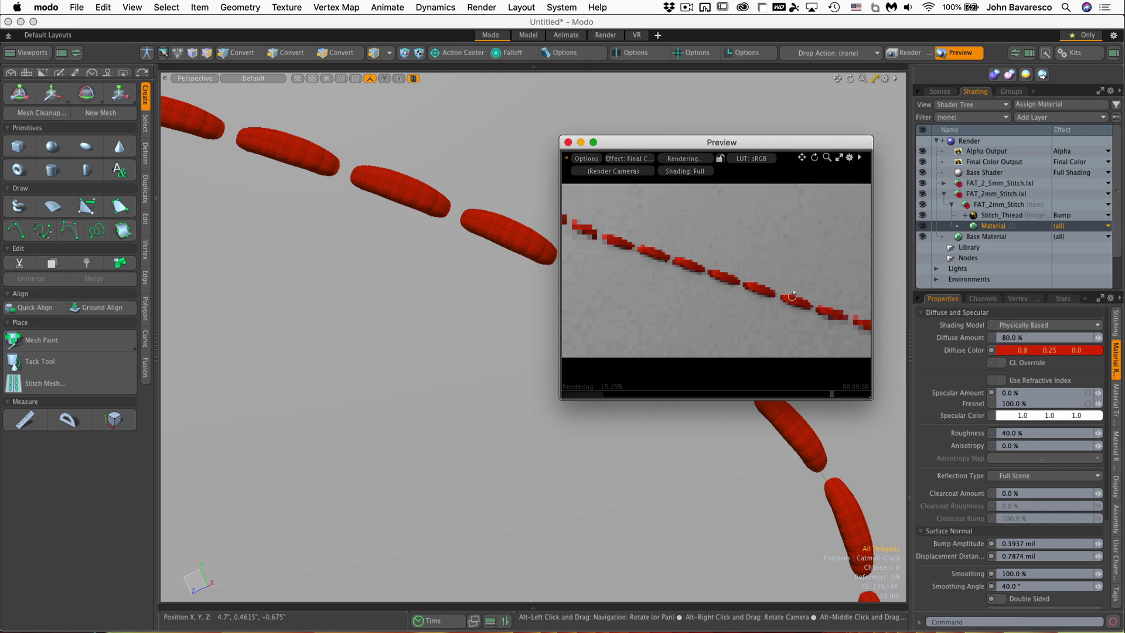
# Add a stitch hole texture to curve_StitchItem and inspect the stitch ends in the render preview.
pyautogui.click(941, 92)
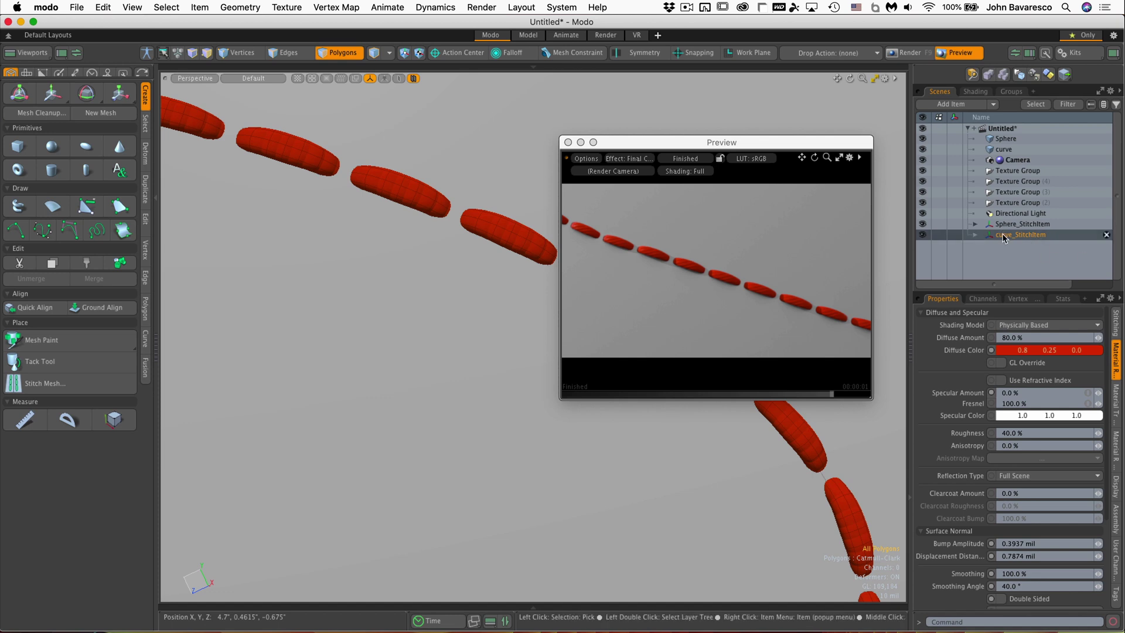
pyautogui.scroll(-4, 1035, 514)
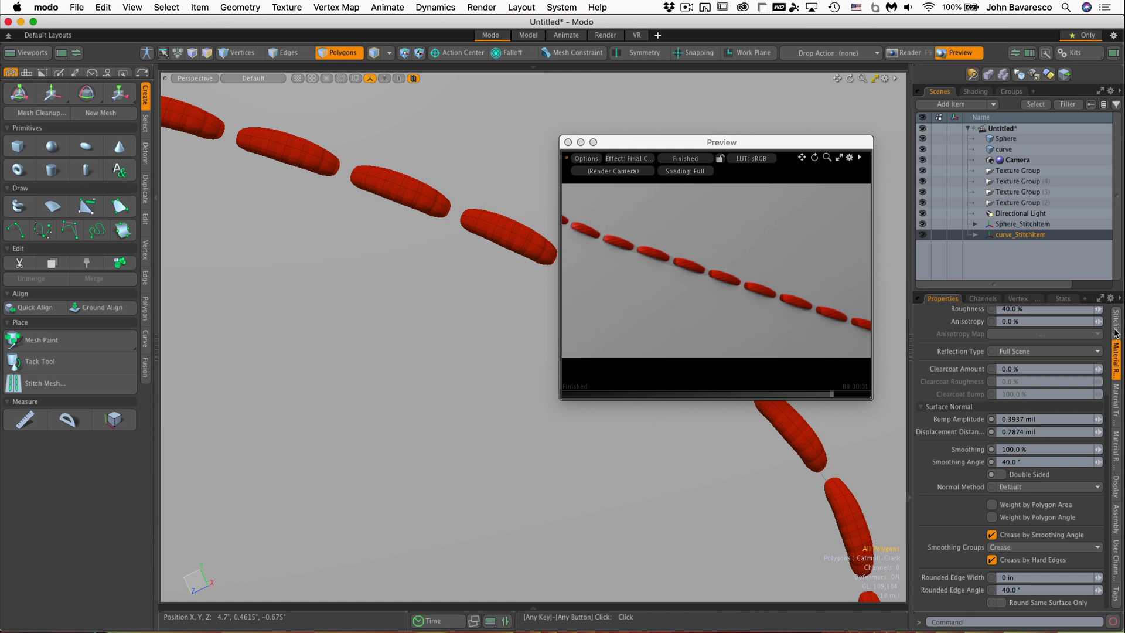
pyautogui.click(1116, 322)
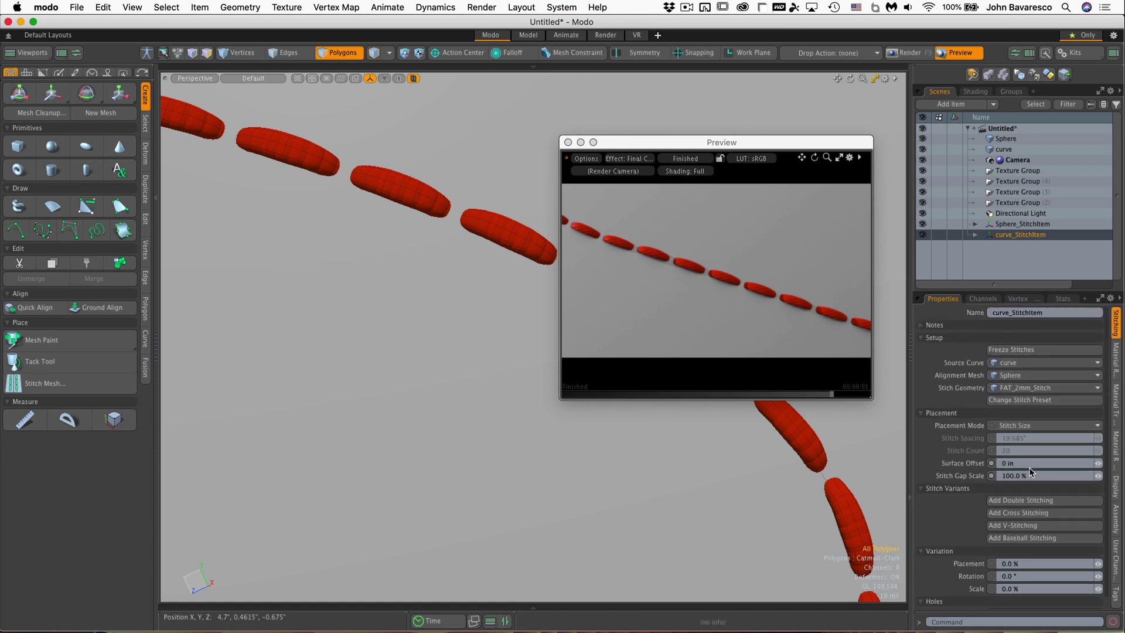
pyautogui.scroll(-1, 1032, 469)
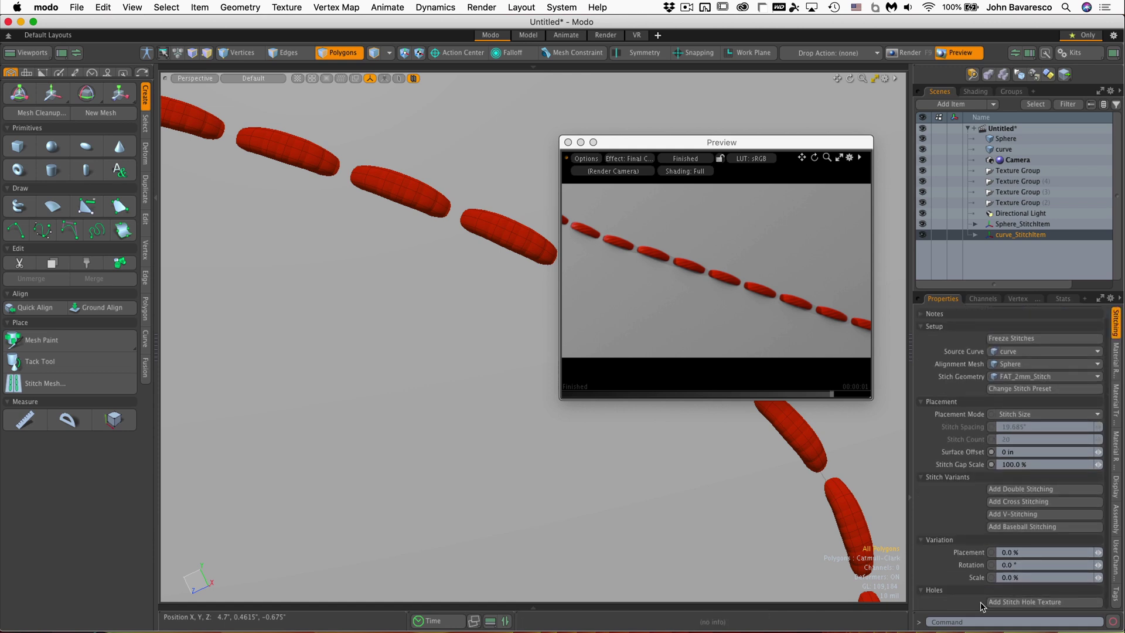
pyautogui.click(999, 602)
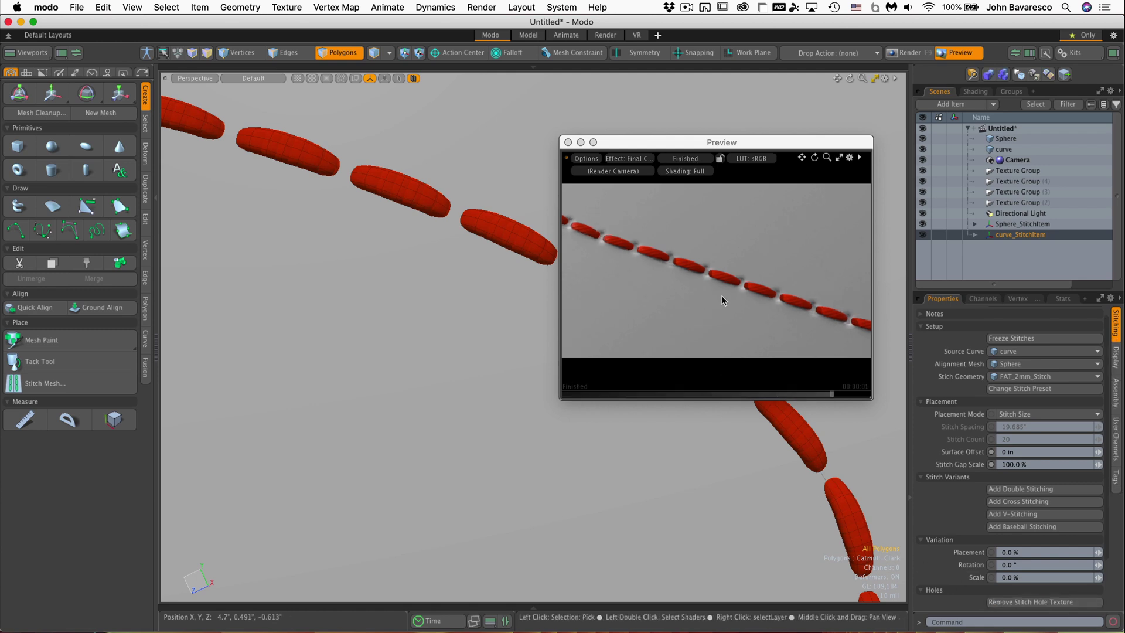
pyautogui.keyDown('alt'); pyautogui.moveTo(718, 287); pyautogui.dragTo(657, 363); pyautogui.keyUp('alt')
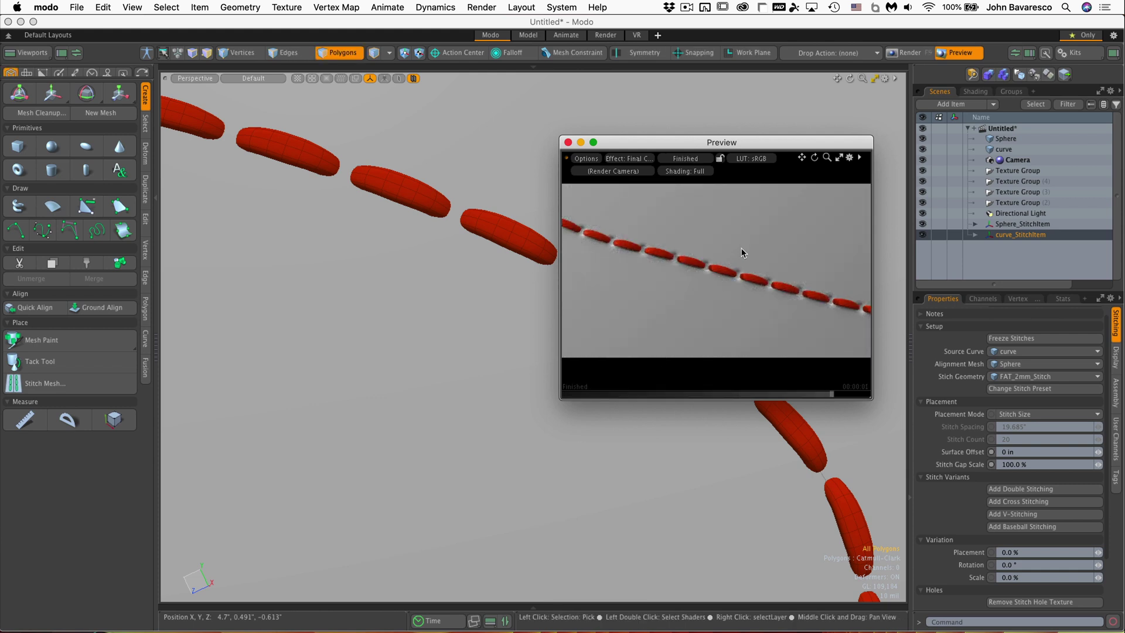
pyautogui.keyDown('alt'); pyautogui.moveTo(736, 284); pyautogui.dragTo(824, 274); pyautogui.keyUp('alt')
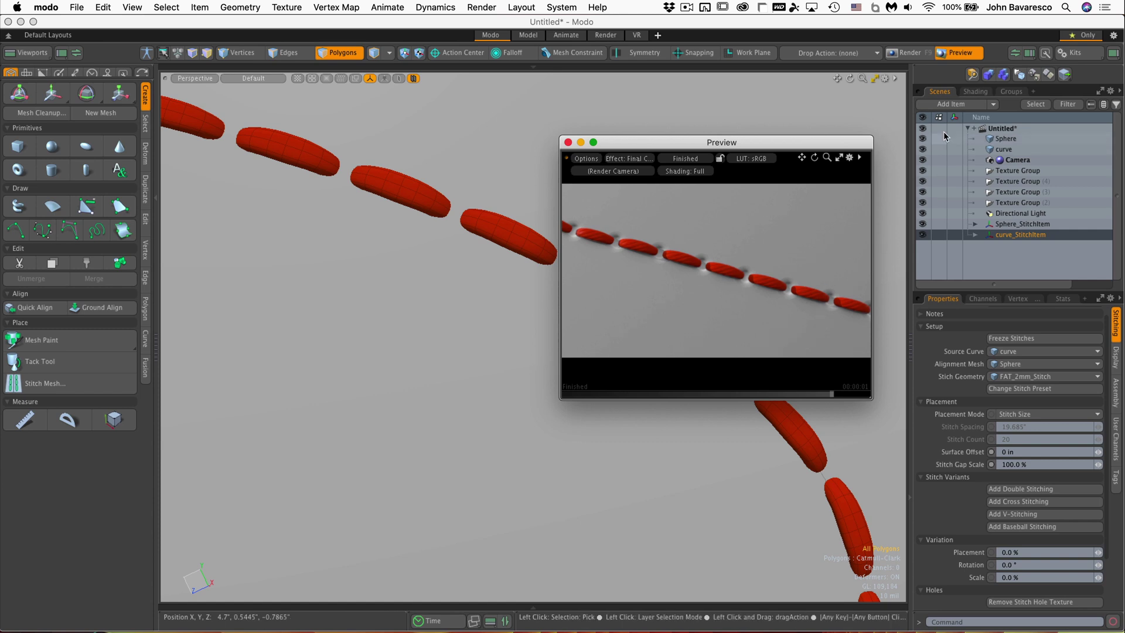
# Change the Stitch Holes Texture effect to Displacement in the shader tree and check the holes in the render preview.
pyautogui.click(977, 92)
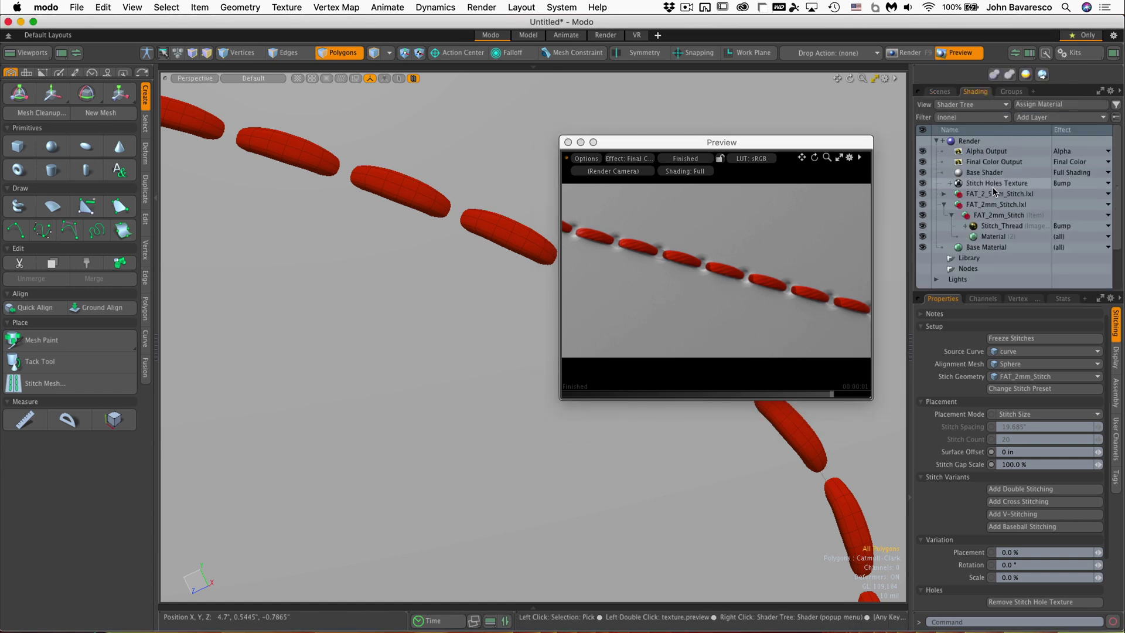
pyautogui.click(1020, 186)
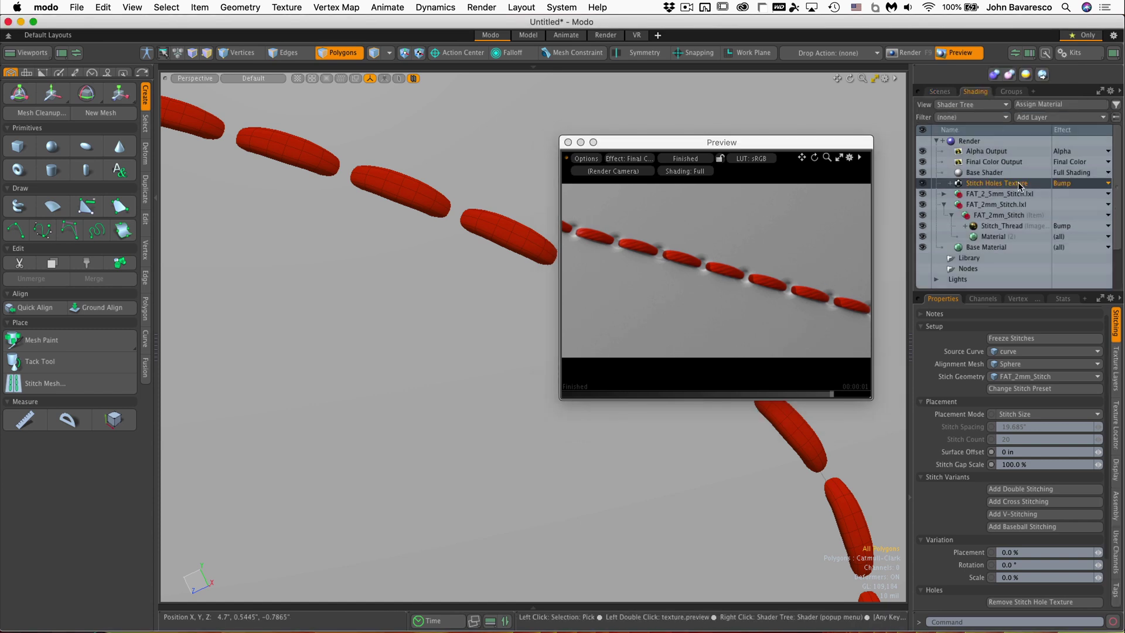
pyautogui.click(1074, 184)
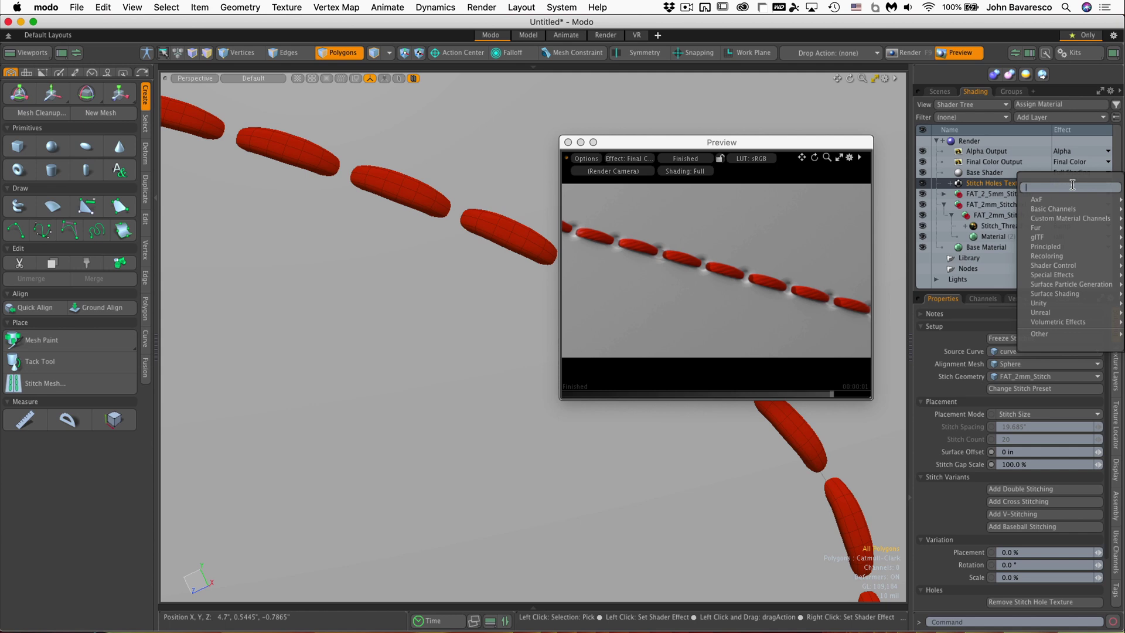
pyautogui.write('disp')
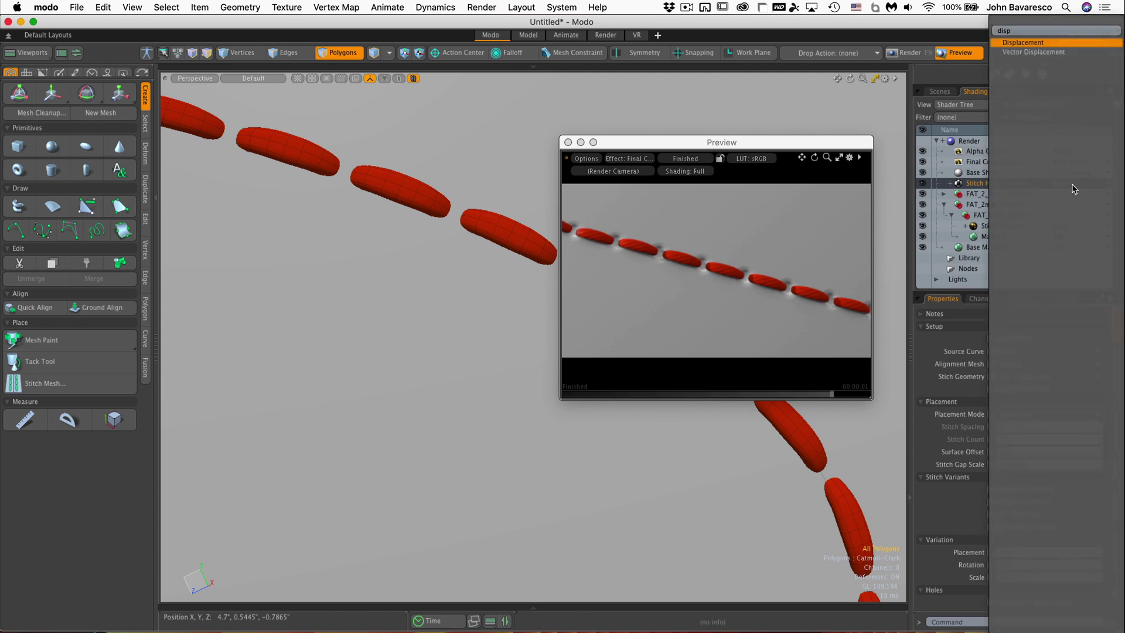
pyautogui.click(1023, 42)
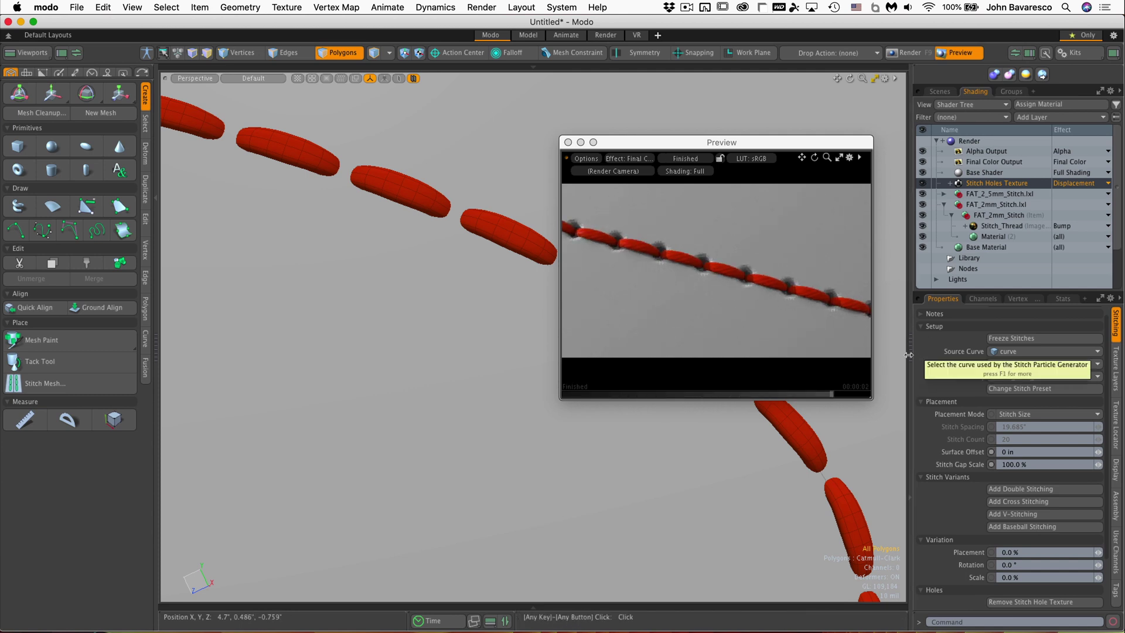
pyautogui.keyDown('alt'); pyautogui.moveTo(775, 306); pyautogui.dragTo(738, 313); pyautogui.keyUp('alt')
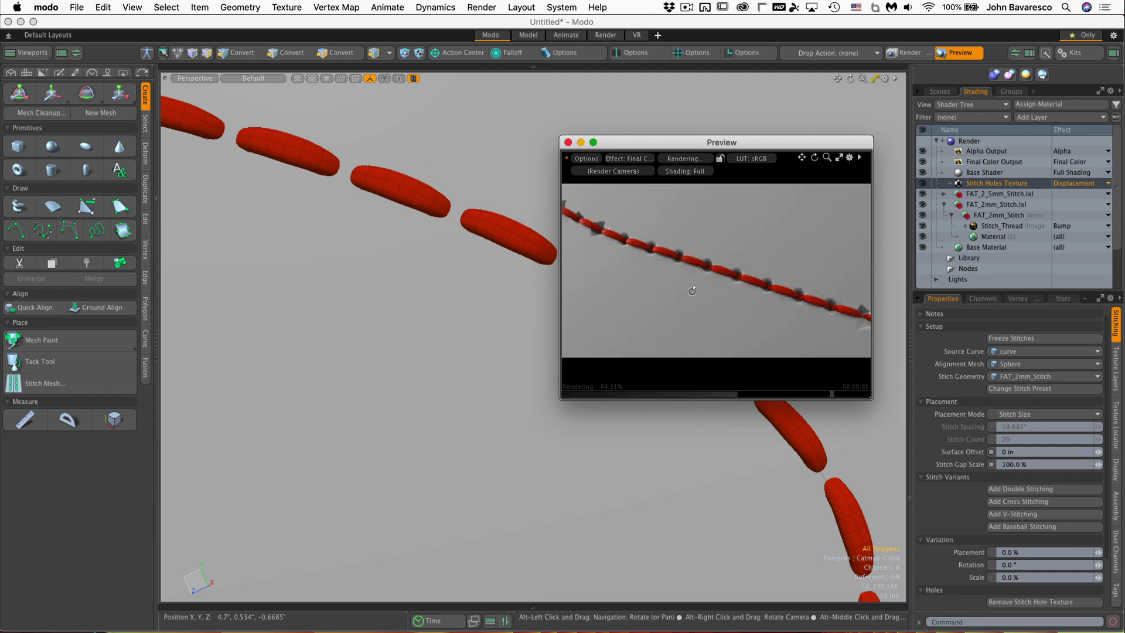
# Enable Displacement as Bump in the render's geometry settings and inspect the stitch holes up close in the preview.
pyautogui.click(970, 141)
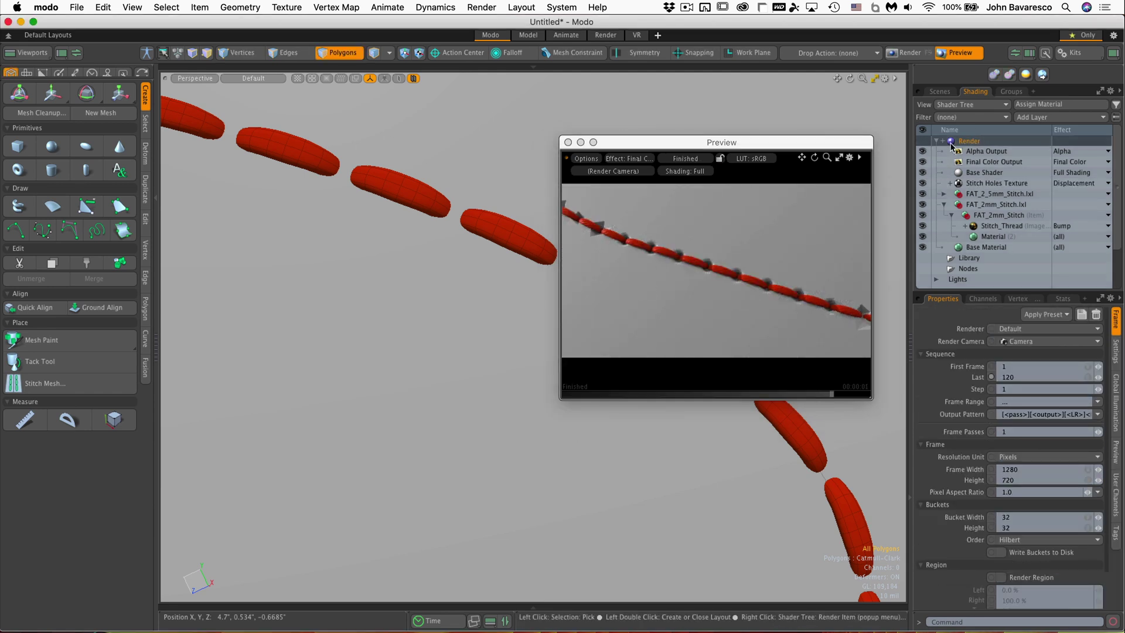
pyautogui.click(1115, 353)
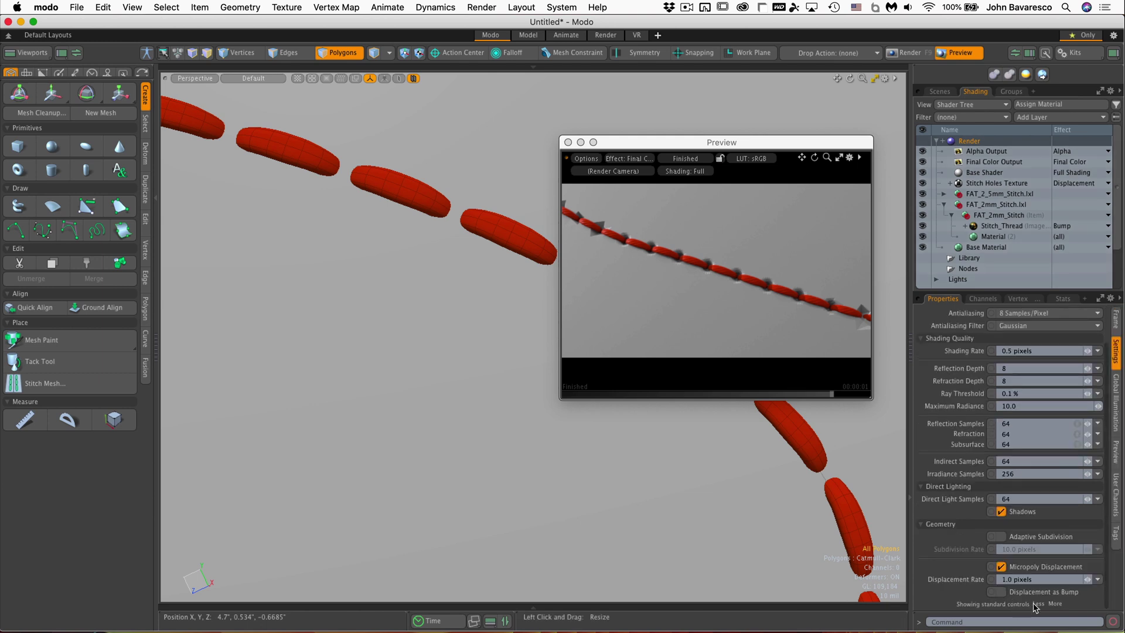
pyautogui.click(1001, 594)
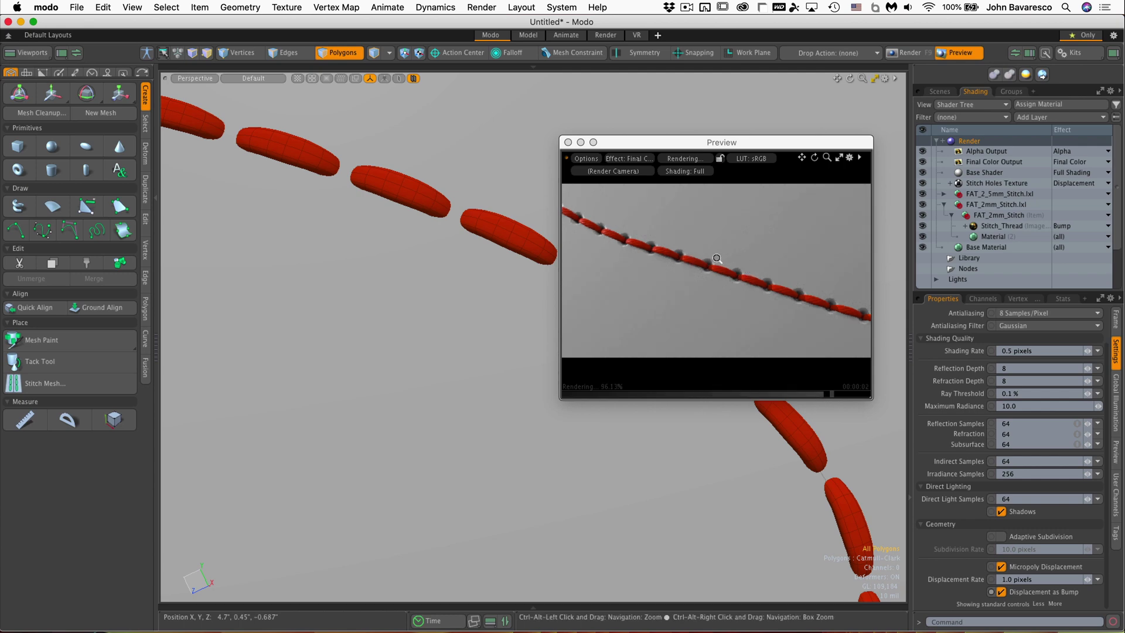
pyautogui.keyDown('ctrl'); pyautogui.keyDown('alt'); pyautogui.moveTo(717, 259); pyautogui.dragTo(748, 305); pyautogui.keyUp('alt'); pyautogui.keyUp('ctrl')
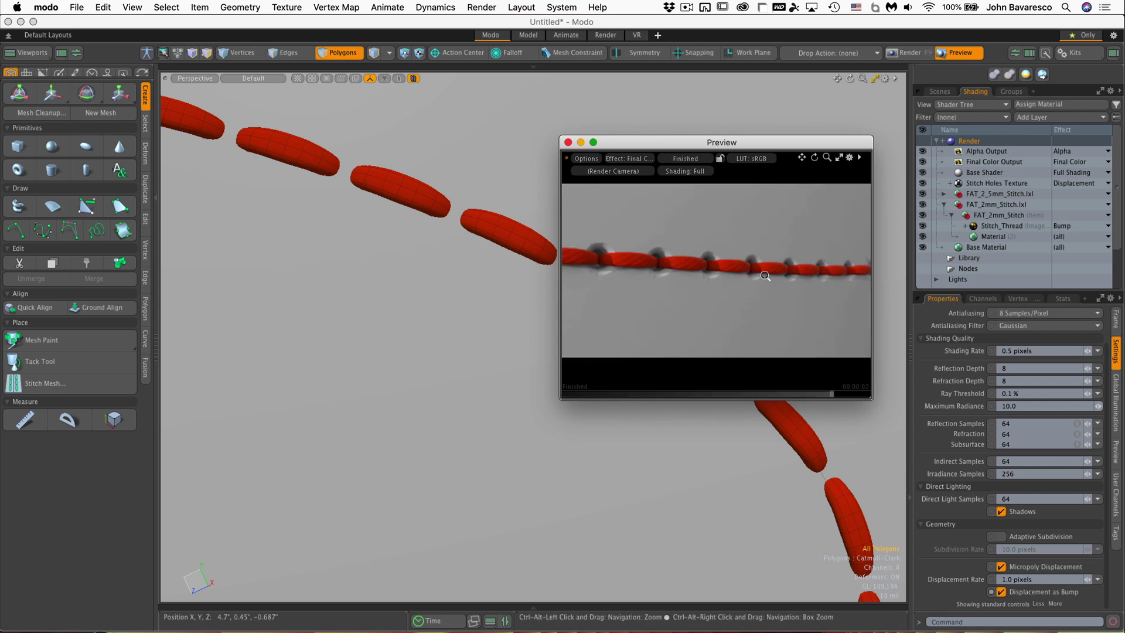
pyautogui.keyDown('alt'); pyautogui.moveTo(747, 308); pyautogui.dragTo(752, 286); pyautogui.keyUp('alt')
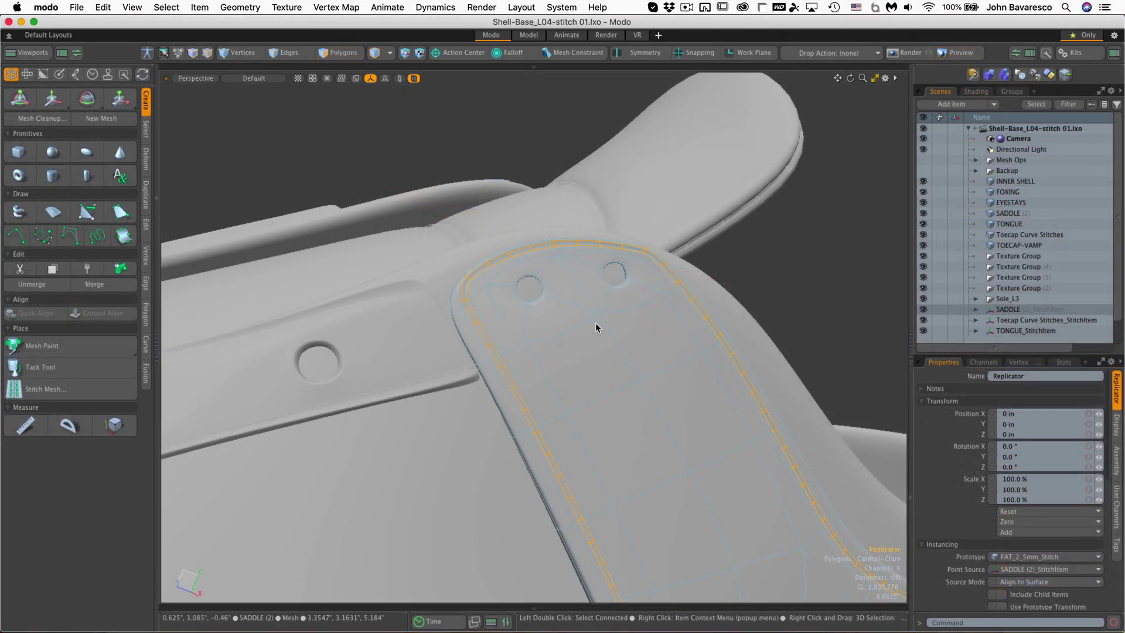
# Set the 3D viewport's replicator display to All for the shoe model in Shell-Base_L04-stitch 01.lxo.
pyautogui.keyDown('ctrl'); pyautogui.keyDown('alt'); pyautogui.moveTo(603, 322); pyautogui.dragTo(642, 312); pyautogui.keyUp('alt'); pyautogui.keyUp('ctrl')
pyautogui.keyDown('alt'); pyautogui.moveTo(504, 370); pyautogui.dragTo(683, 340); pyautogui.keyUp('alt')
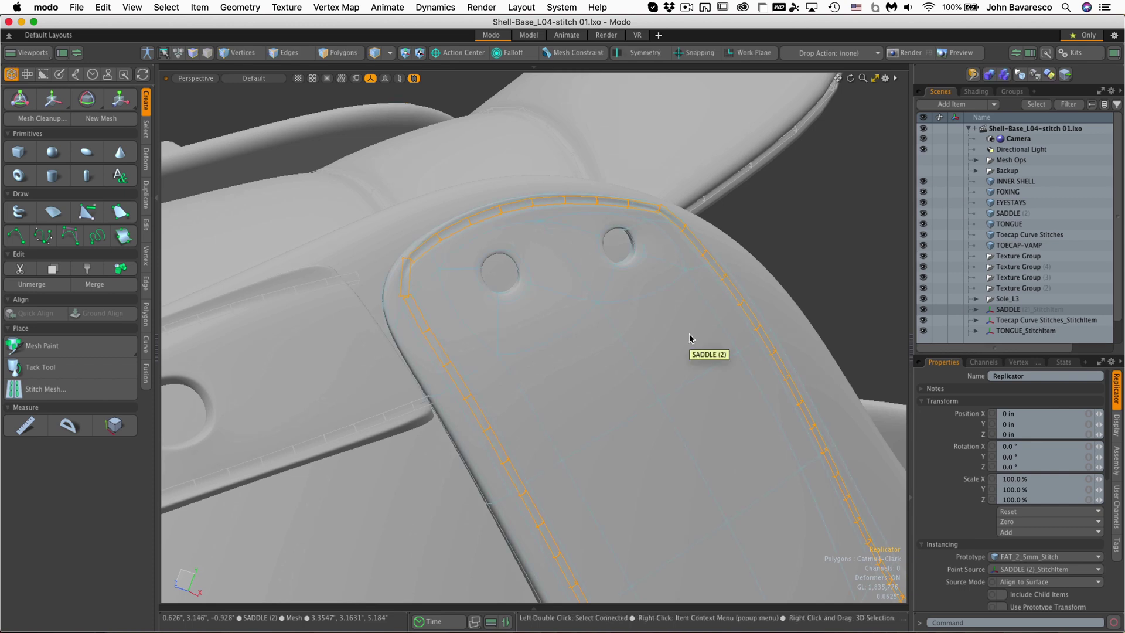
pyautogui.scroll(2, 644, 270)
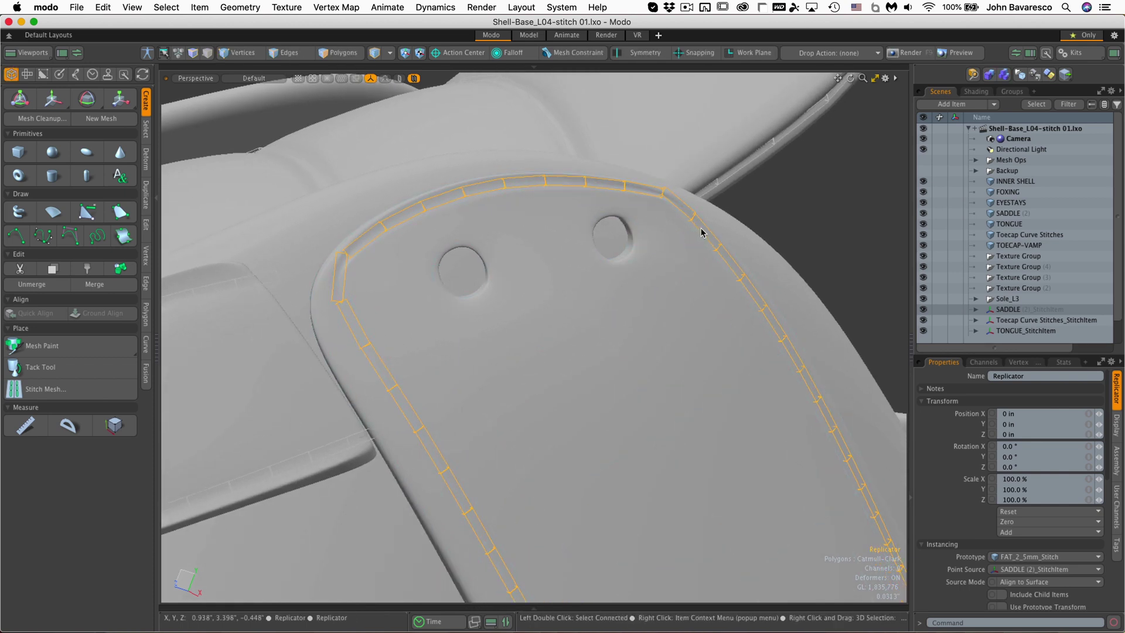
pyautogui.keyDown('ctrl'); pyautogui.keyDown('alt'); pyautogui.moveTo(650, 303); pyautogui.dragTo(630, 326); pyautogui.keyUp('alt'); pyautogui.keyUp('ctrl')
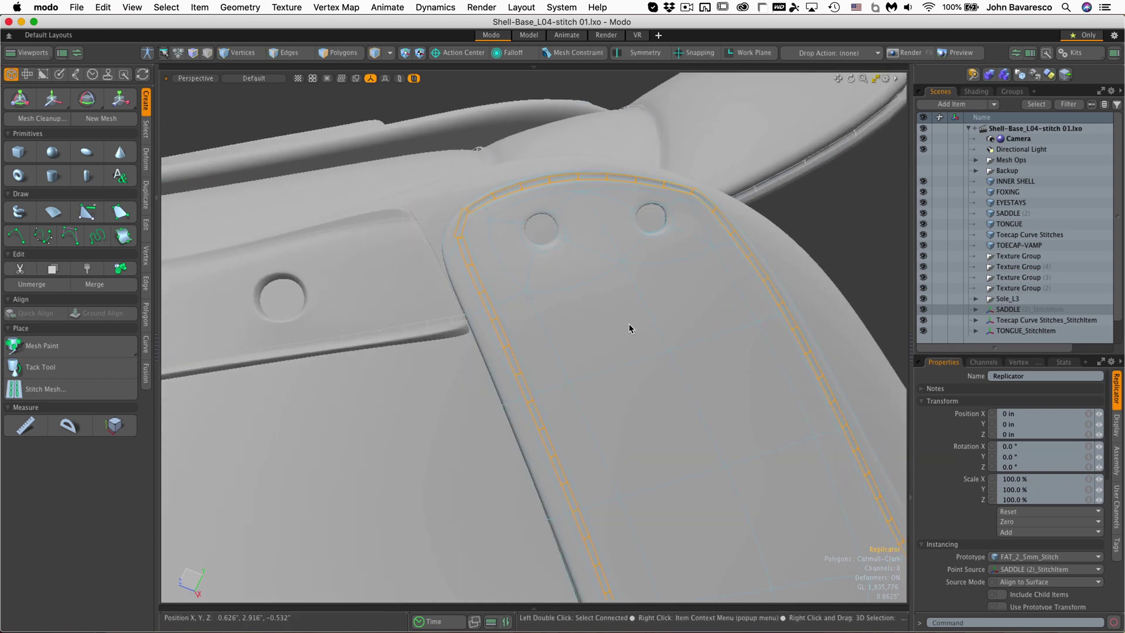
pyautogui.click(887, 81)
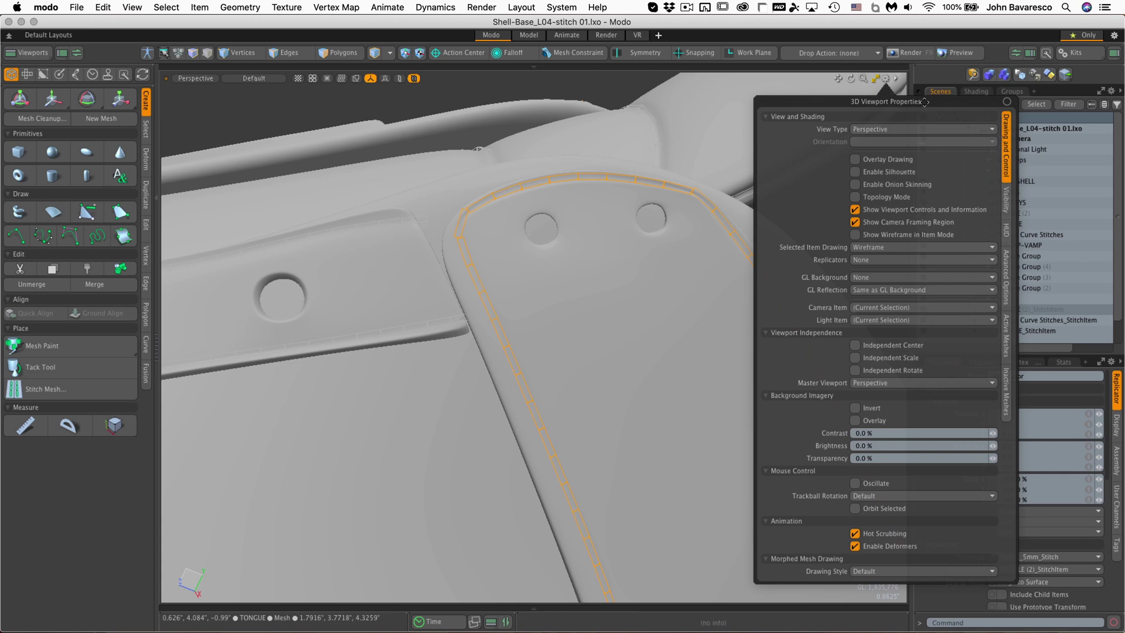
pyautogui.moveTo(925, 102); pyautogui.dragTo(742, 112)
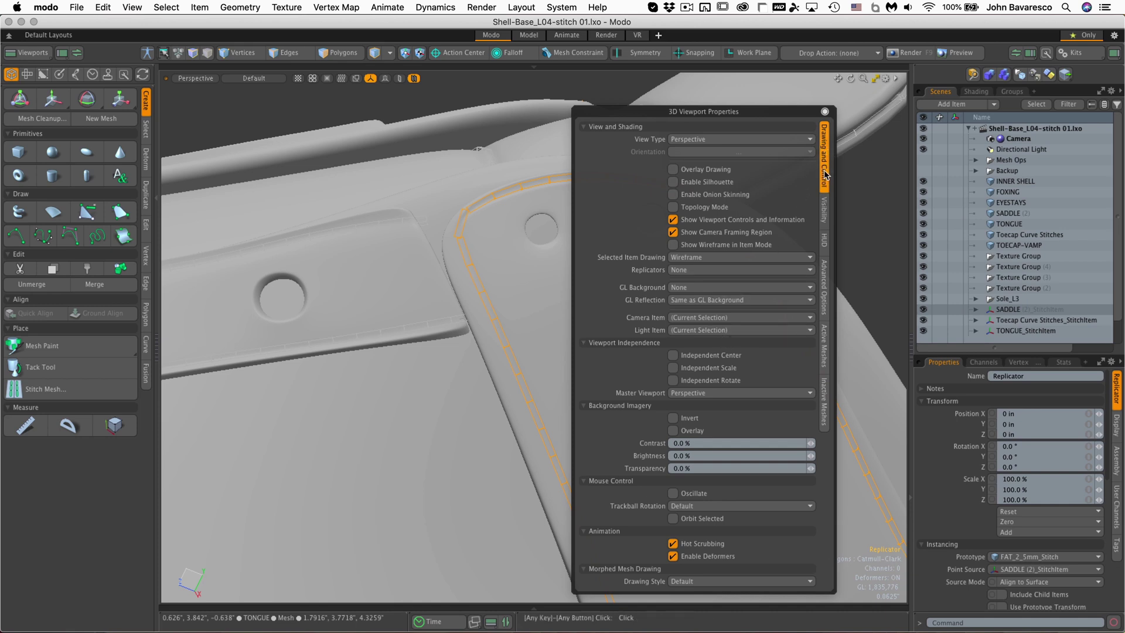
pyautogui.click(706, 270)
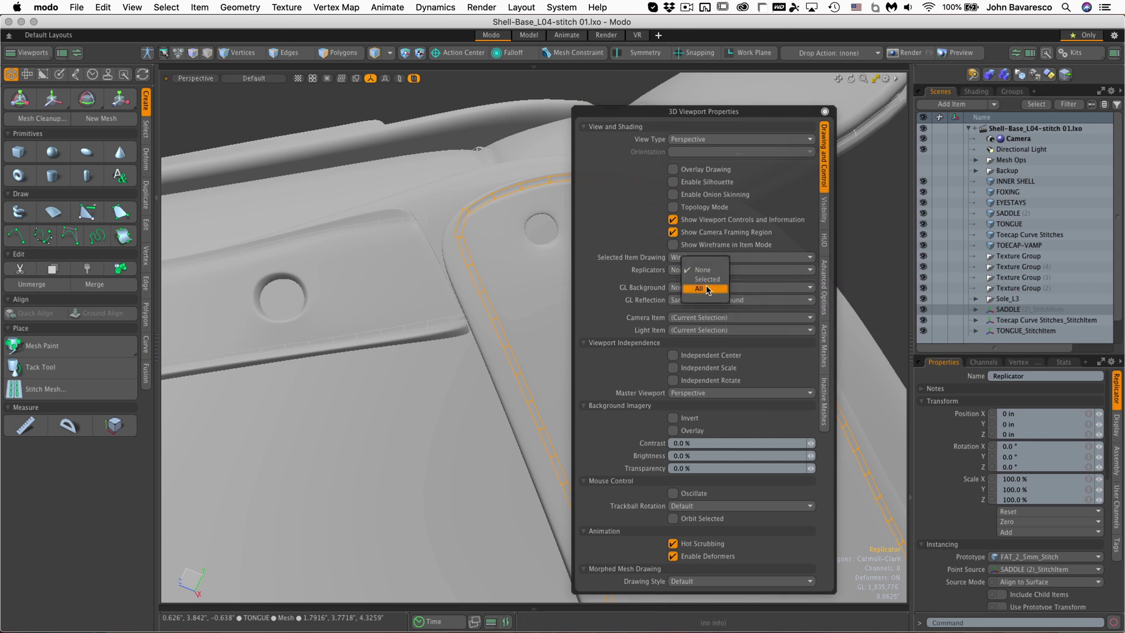
pyautogui.click(707, 289)
# Clear the item selection, close the viewport properties and examine the stitching around the shoe's saddle.
pyautogui.click(865, 206)
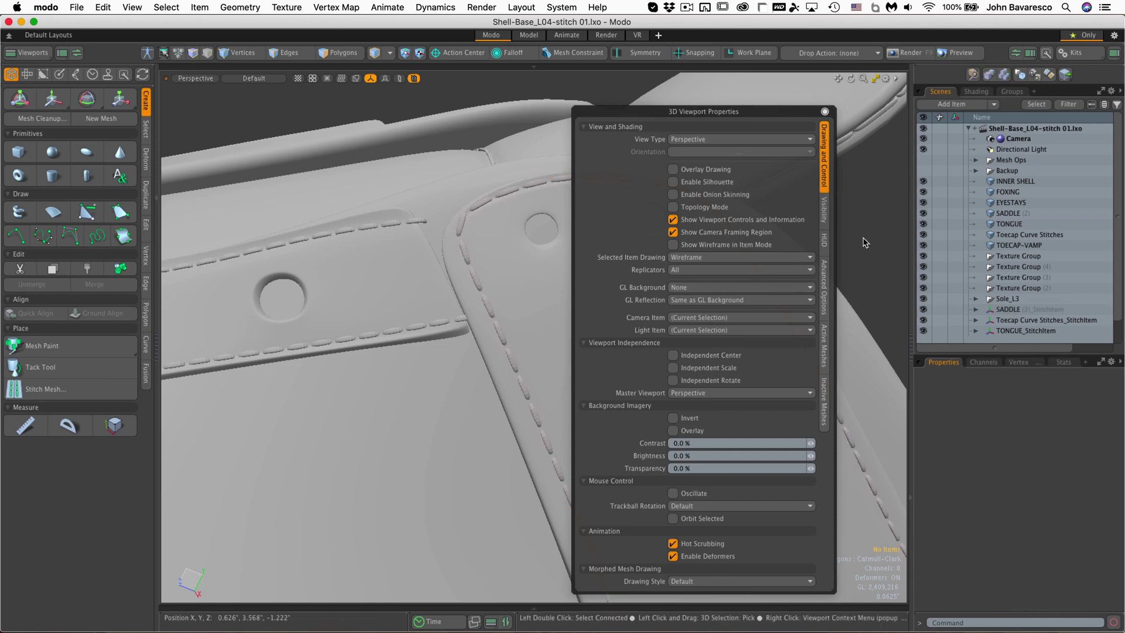
pyautogui.click(825, 111)
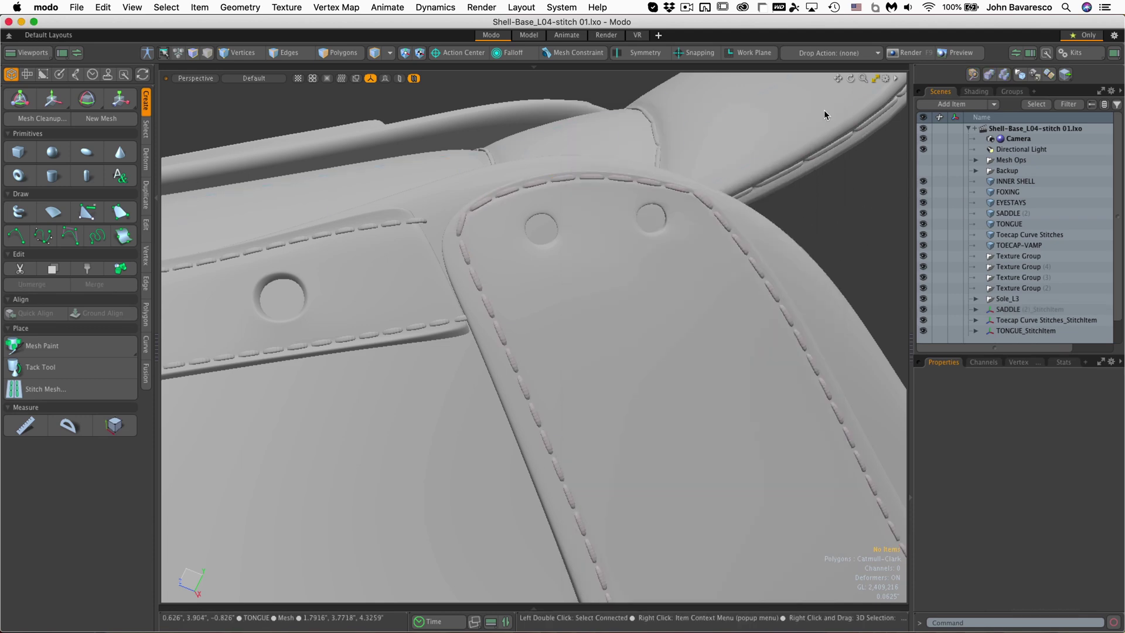
pyautogui.keyDown('alt'); pyautogui.moveTo(469, 305); pyautogui.dragTo(432, 384); pyautogui.keyUp('alt')
pyautogui.keyDown('ctrl'); pyautogui.keyDown('alt'); pyautogui.moveTo(604, 338); pyautogui.dragTo(649, 336); pyautogui.keyUp('alt'); pyautogui.keyUp('ctrl')
pyautogui.keyDown('ctrl'); pyautogui.keyDown('alt'); pyautogui.moveTo(581, 310); pyautogui.dragTo(623, 296); pyautogui.keyUp('alt'); pyautogui.keyUp('ctrl')
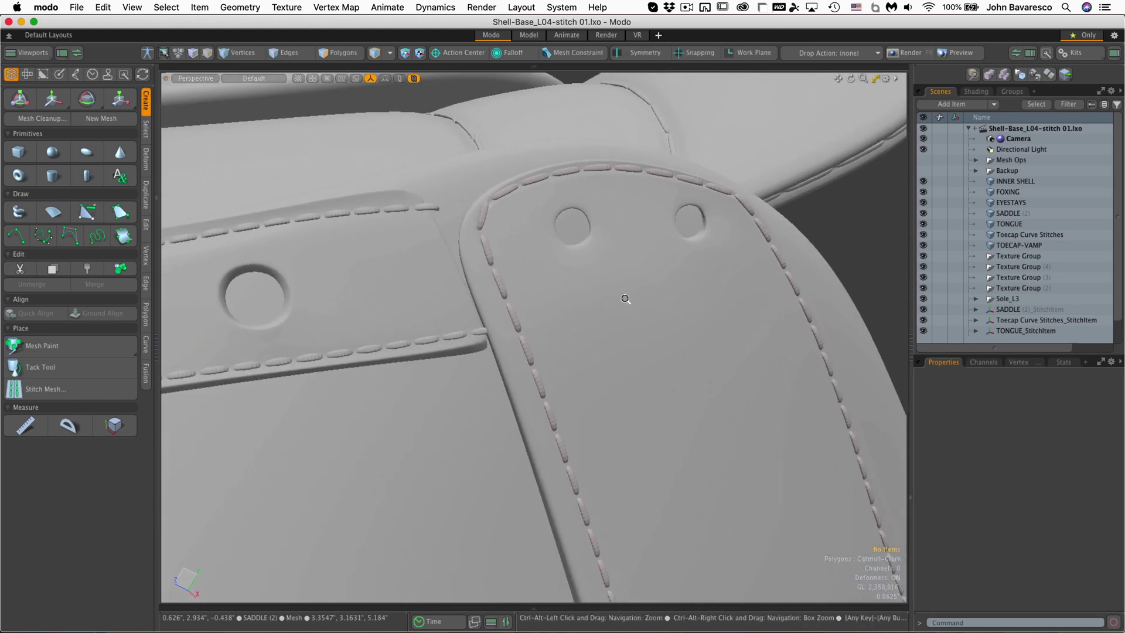